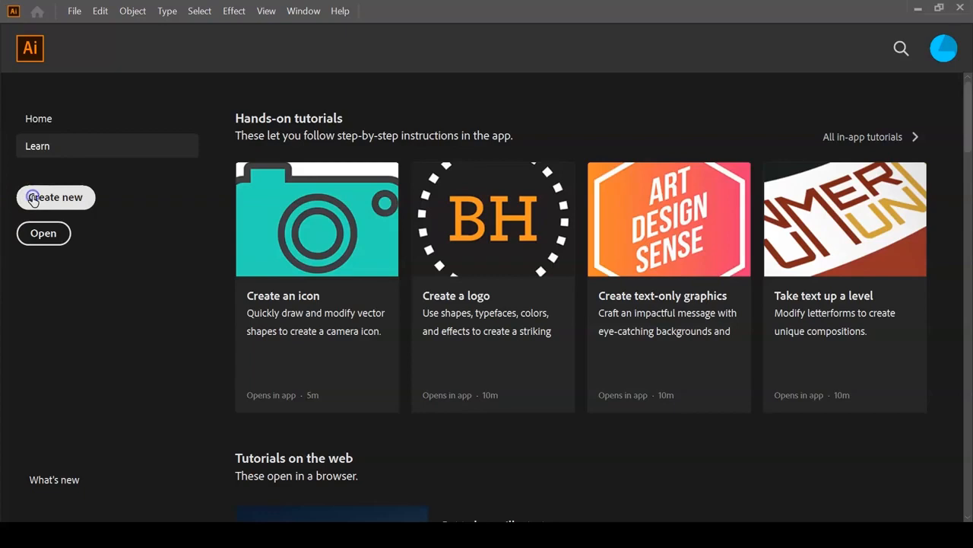
Step: Create a new document in inches, 5 in wide and 5 in high
{"action": "key", "text": "ctrl+n"}
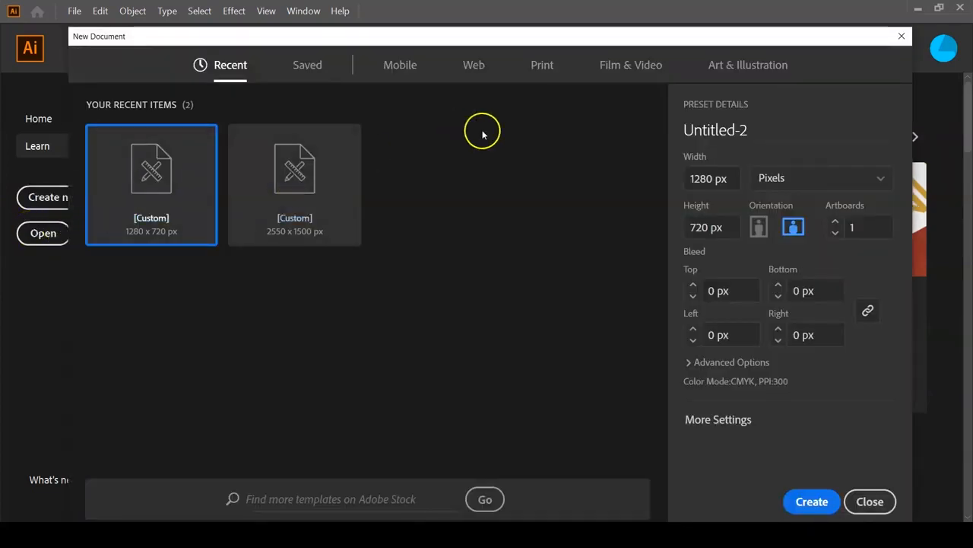
{"action": "left_click", "coordinate": [865, 176]}
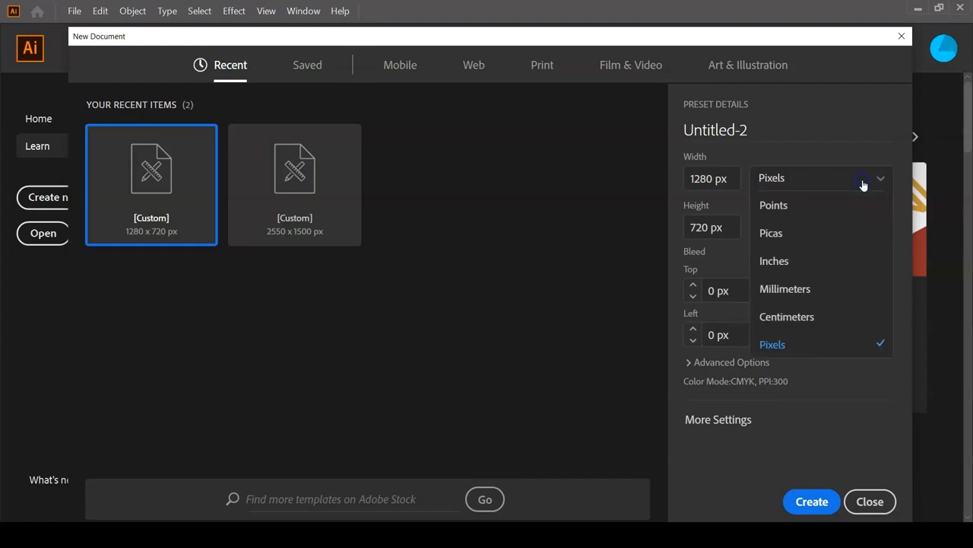
{"action": "left_click", "coordinate": [858, 261]}
{"action": "left_click", "coordinate": [722, 183]}
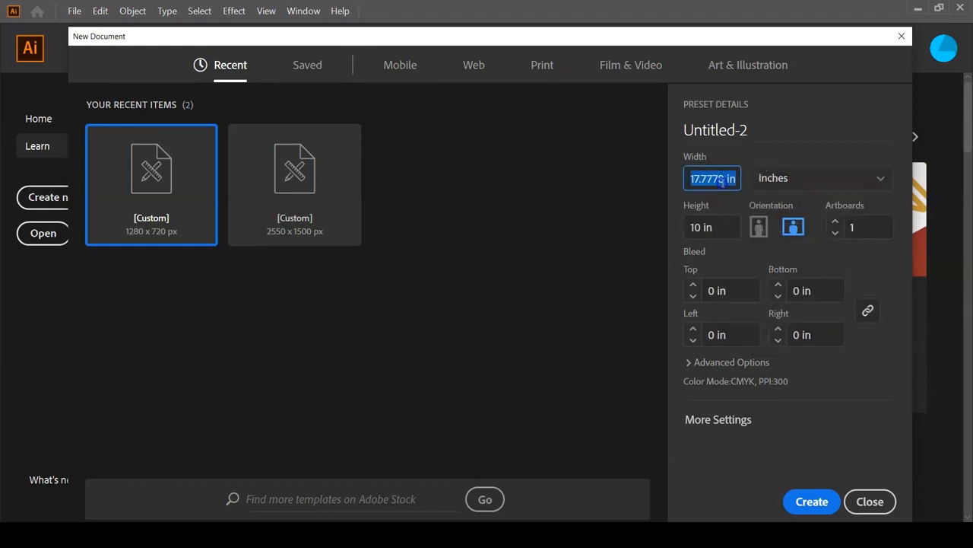
{"action": "left_click", "coordinate": [718, 174]}
{"action": "type", "text": "5"}
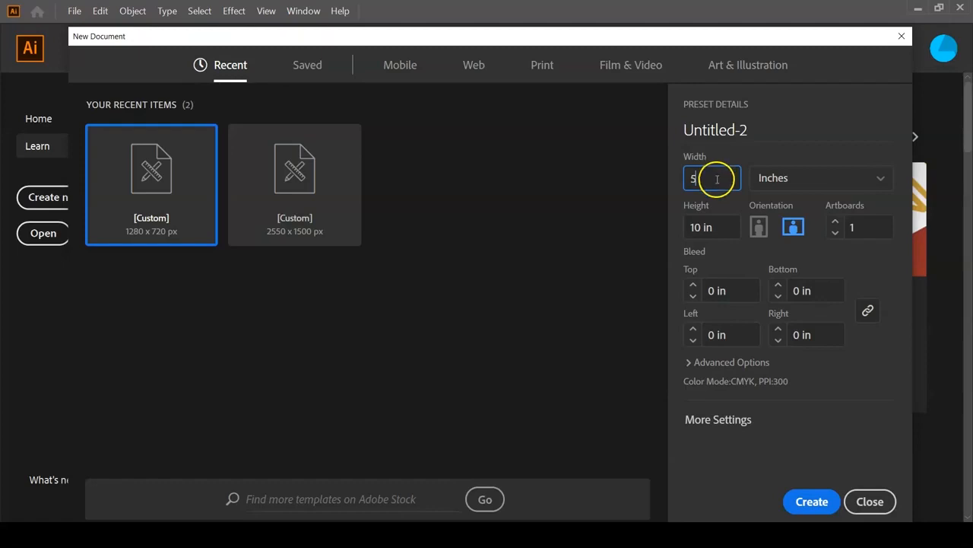
{"action": "left_click", "coordinate": [701, 226]}
{"action": "type", "text": "5"}
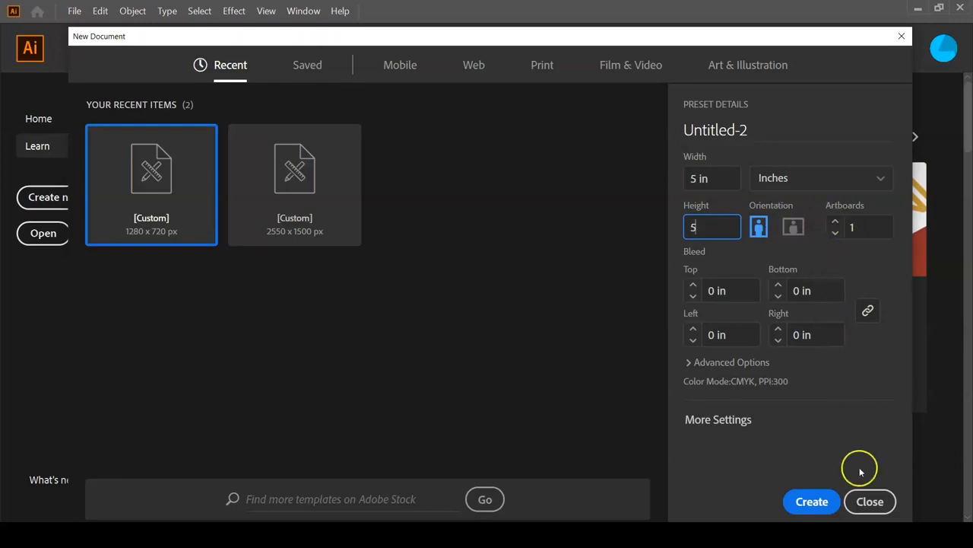
{"action": "left_click", "coordinate": [811, 501]}
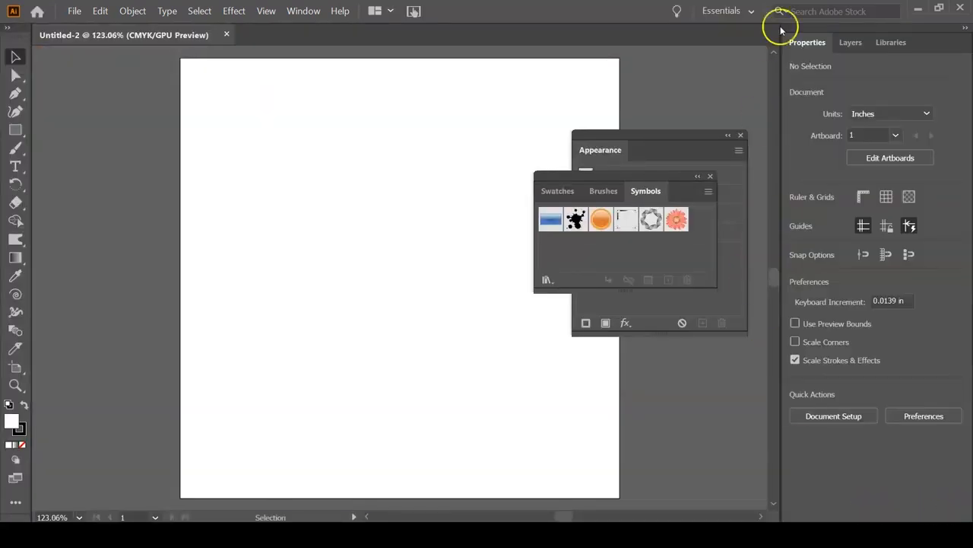
Step: Reset the Essentials workspace to its default layout
{"action": "left_click", "coordinate": [737, 11]}
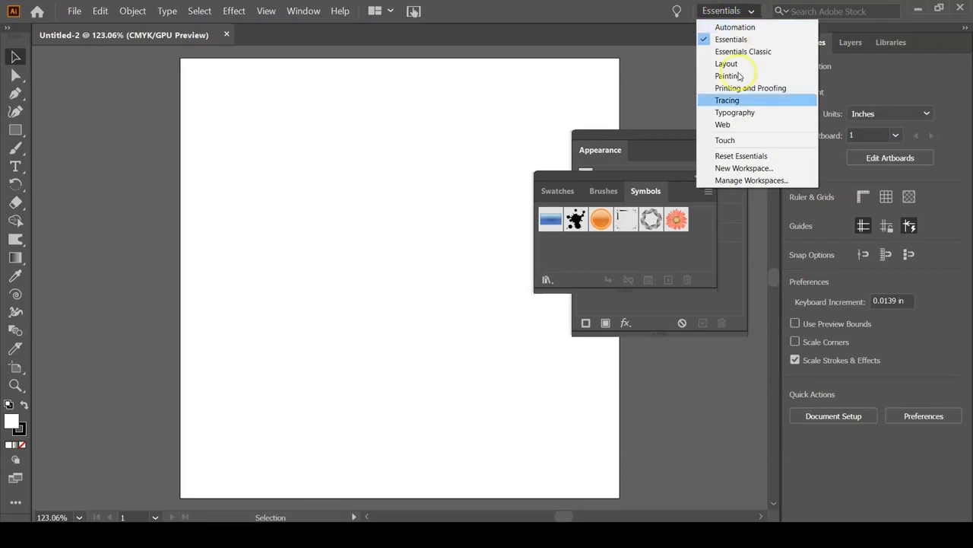
{"action": "left_click", "coordinate": [741, 156]}
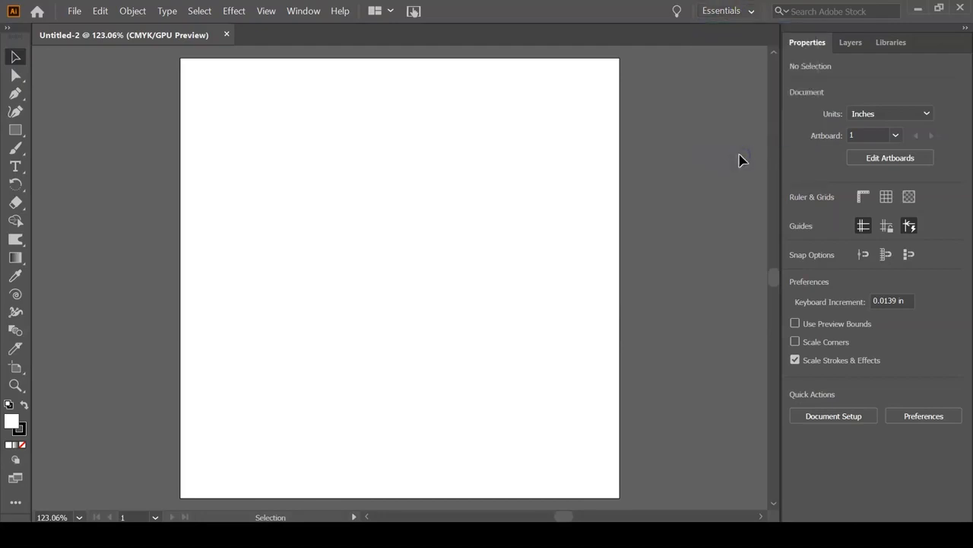
Step: Start saving the document under a new name and browse to the AdobeDesignSuite-001 folder on the USB (D:) drive
{"action": "left_click", "coordinate": [72, 12]}
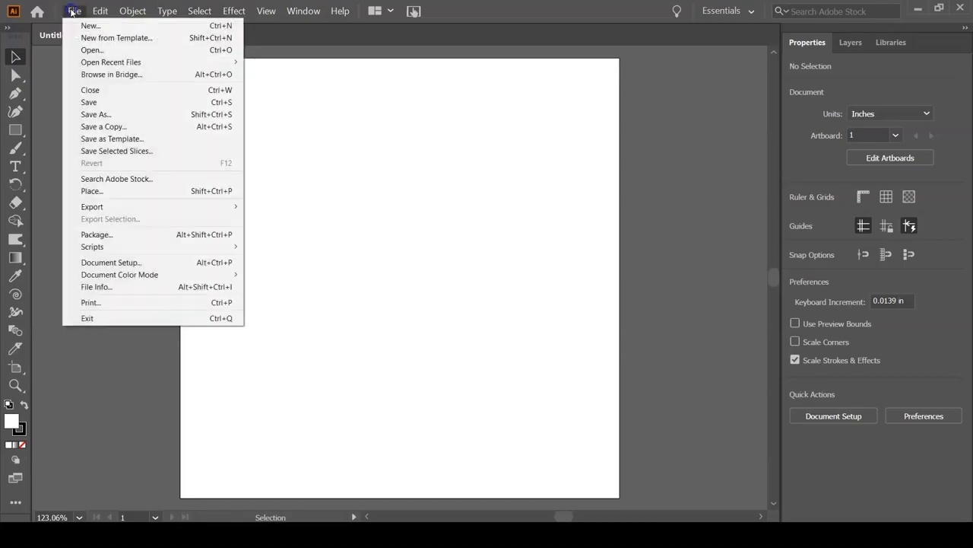
{"action": "left_click", "coordinate": [89, 116]}
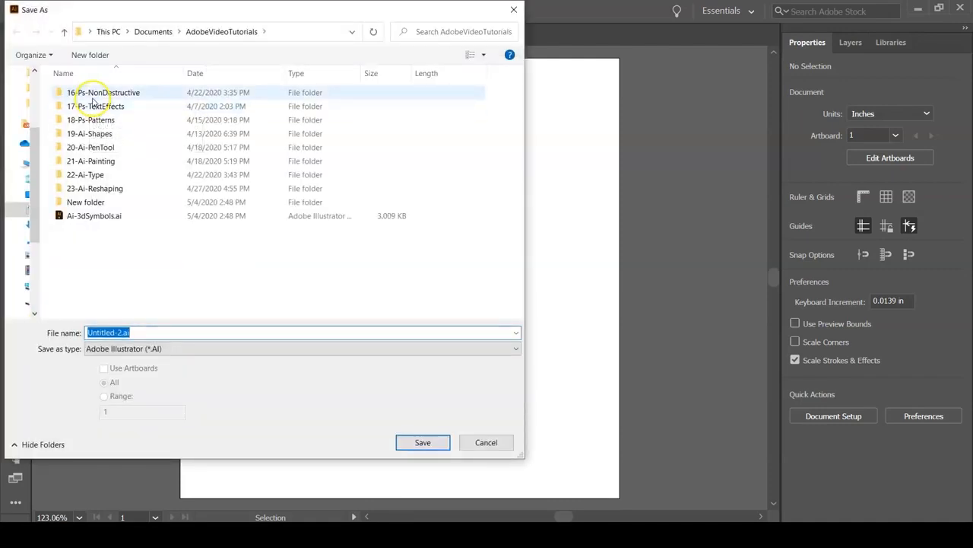
{"action": "left_click", "coordinate": [134, 34]}
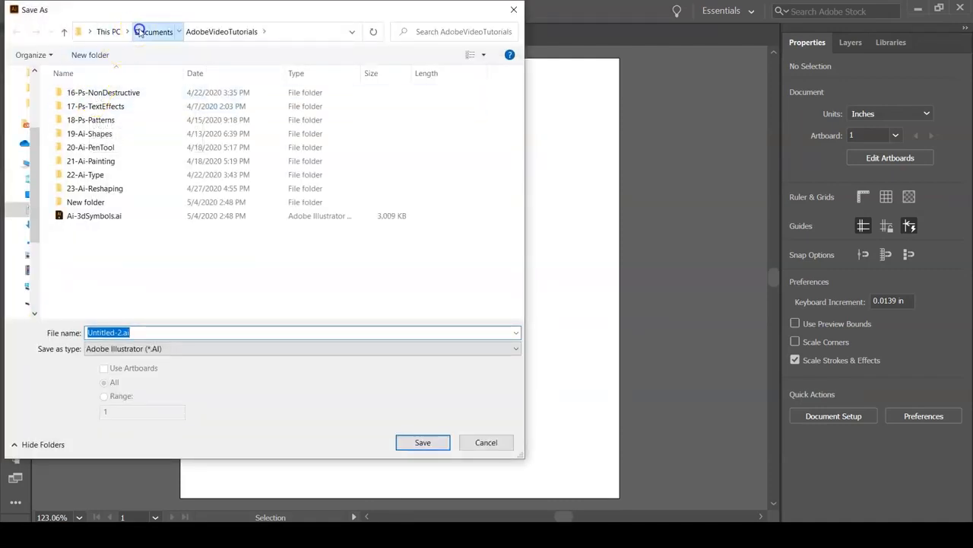
{"action": "left_click", "coordinate": [101, 31]}
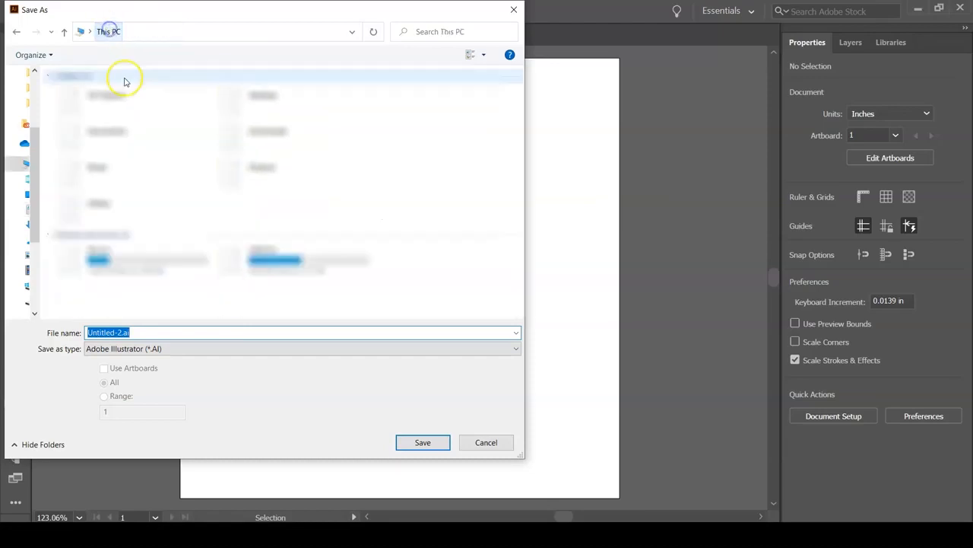
{"action": "left_click", "coordinate": [255, 264]}
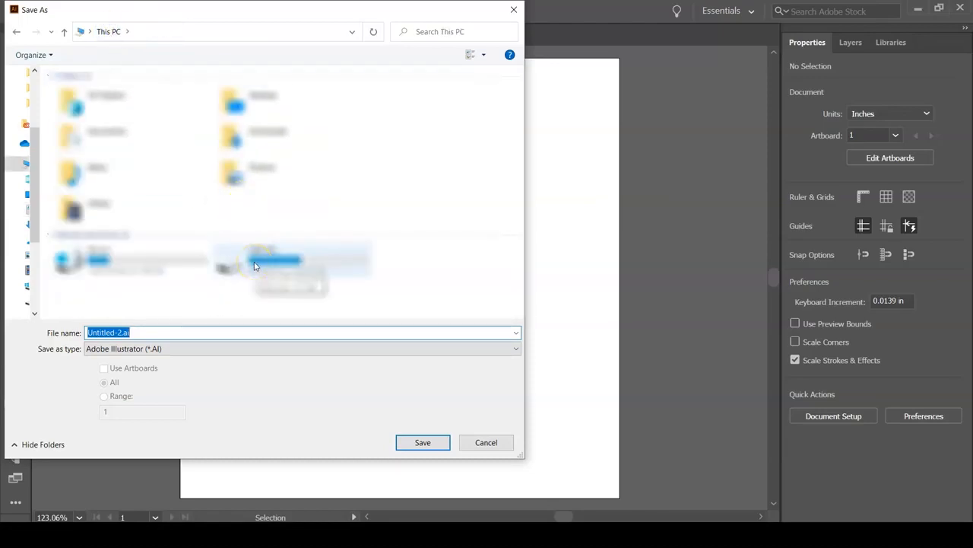
{"action": "double_click", "coordinate": [254, 265]}
{"action": "left_click", "coordinate": [116, 94]}
{"action": "double_click", "coordinate": [116, 94]}
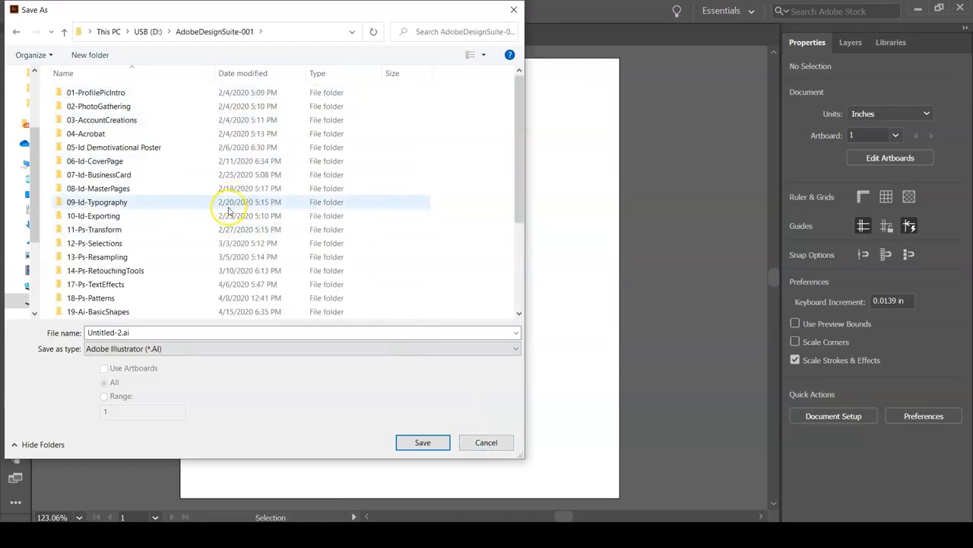
Step: Create a folder named 25-Ai-Symbols3D inside AdobeDesignSuite-001 and open it as the save location
{"action": "scroll", "coordinate": [224, 209], "scroll_direction": "down", "scroll_amount": 3}
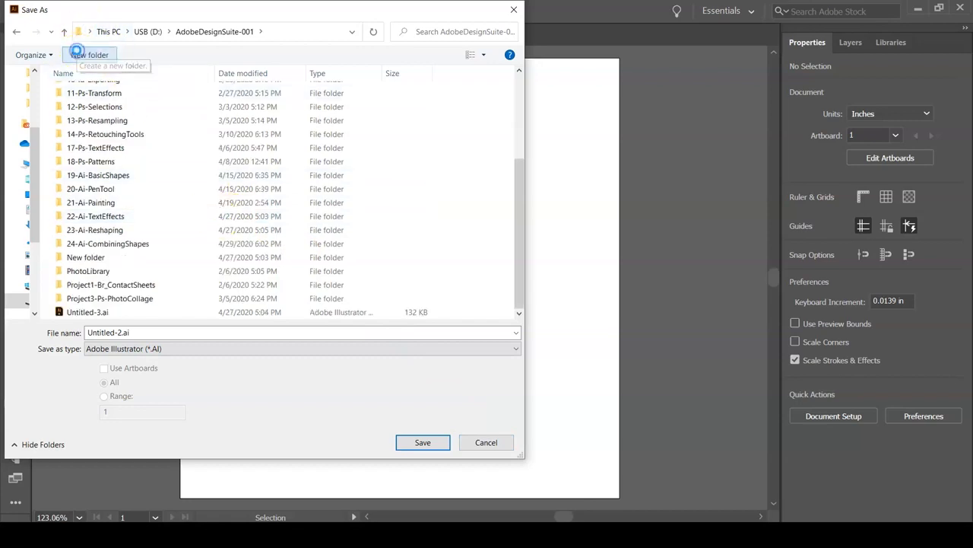
{"action": "left_click", "coordinate": [78, 55]}
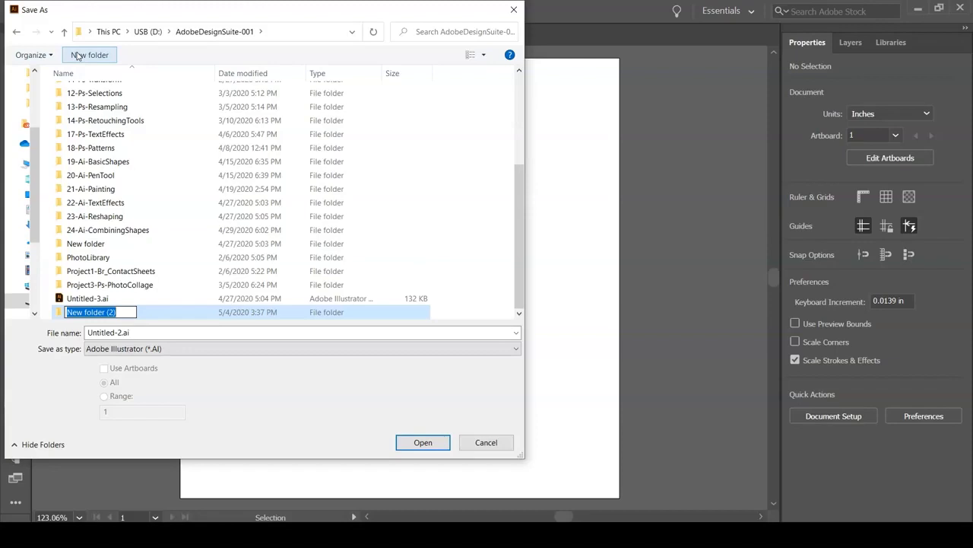
{"action": "type", "text": "25-Ai-"}
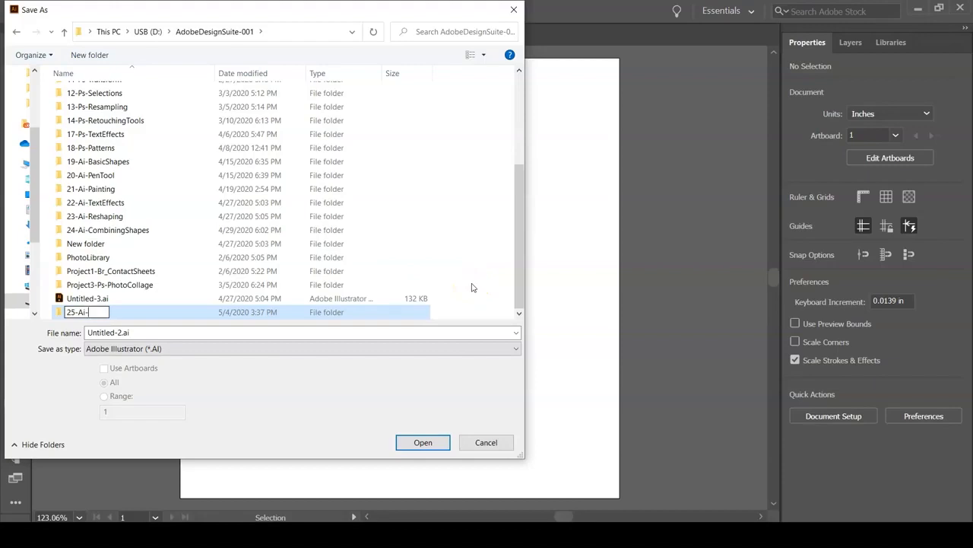
{"action": "type", "text": "Symbols"}
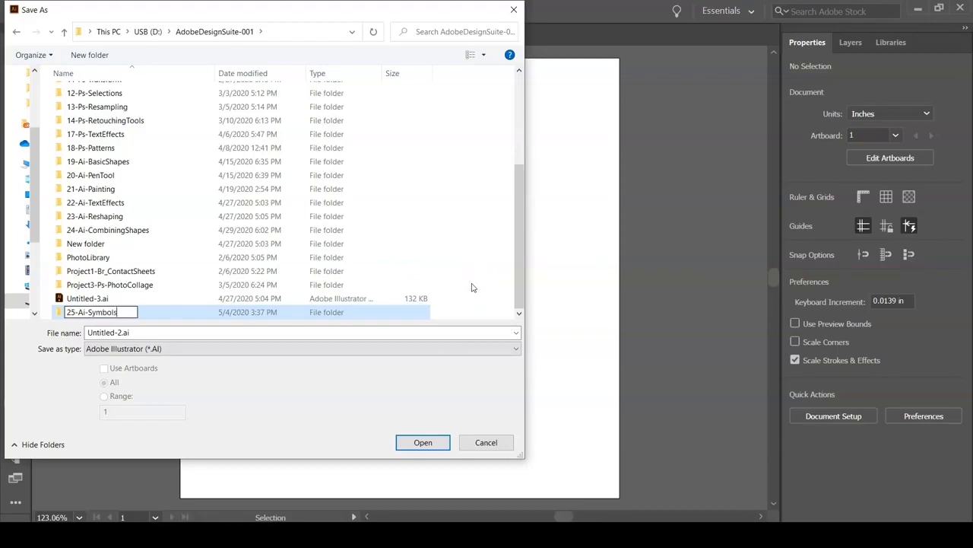
{"action": "type", "text": "3D"}
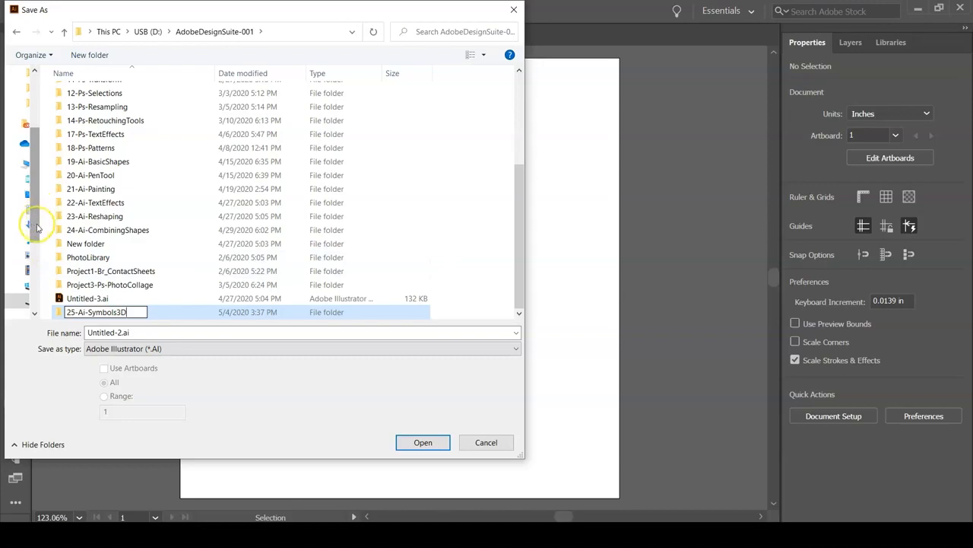
{"action": "double_click", "coordinate": [61, 312]}
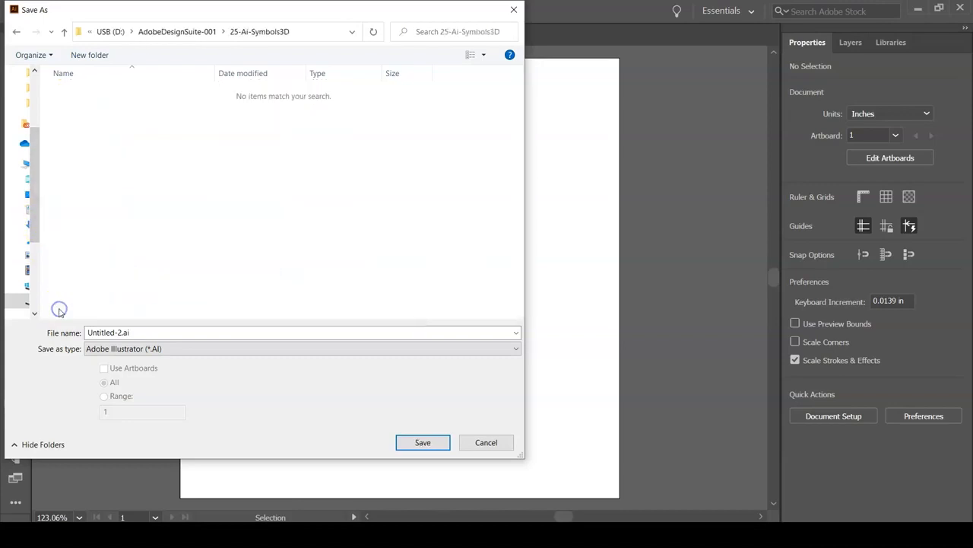
Step: Save the document as YourLastName-25-Symbols3D.ai, keeping the default Illustrator 2020 options
{"action": "left_click", "coordinate": [118, 333]}
{"action": "double_click", "coordinate": [118, 333]}
{"action": "left_click_drag", "start_coordinate": [121, 332], "coordinate": [69, 324]}
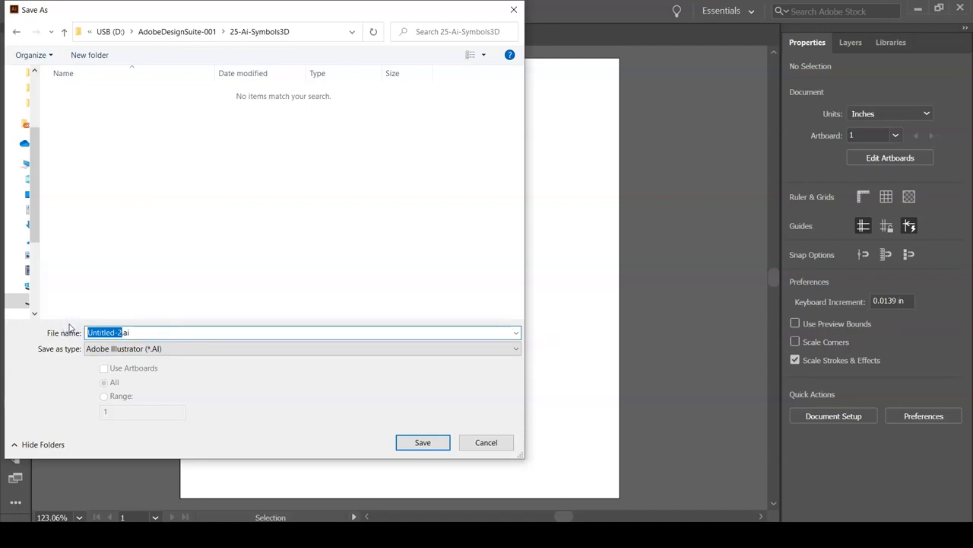
{"action": "type", "text": "Y"}
{"action": "type", "text": "ourLastName-25"}
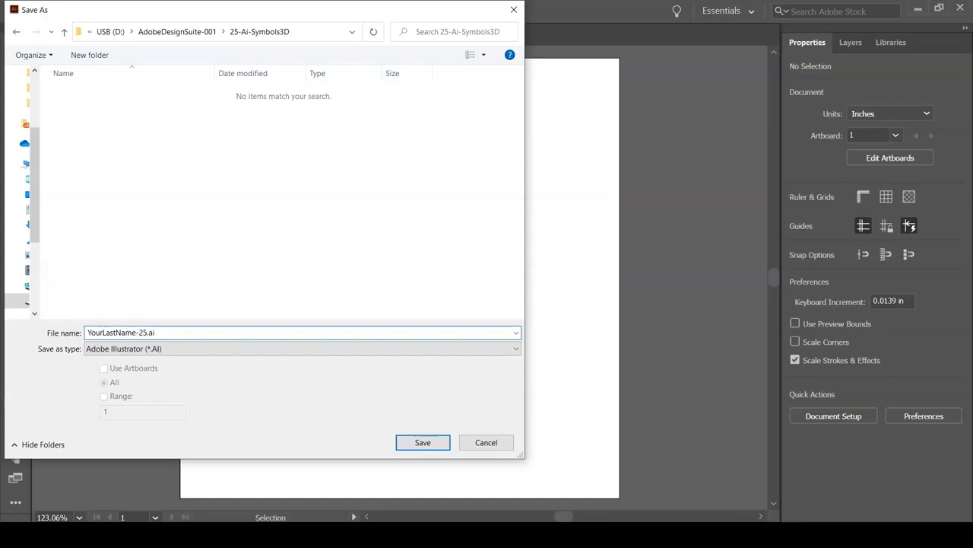
{"action": "type", "text": "-Symbols3D"}
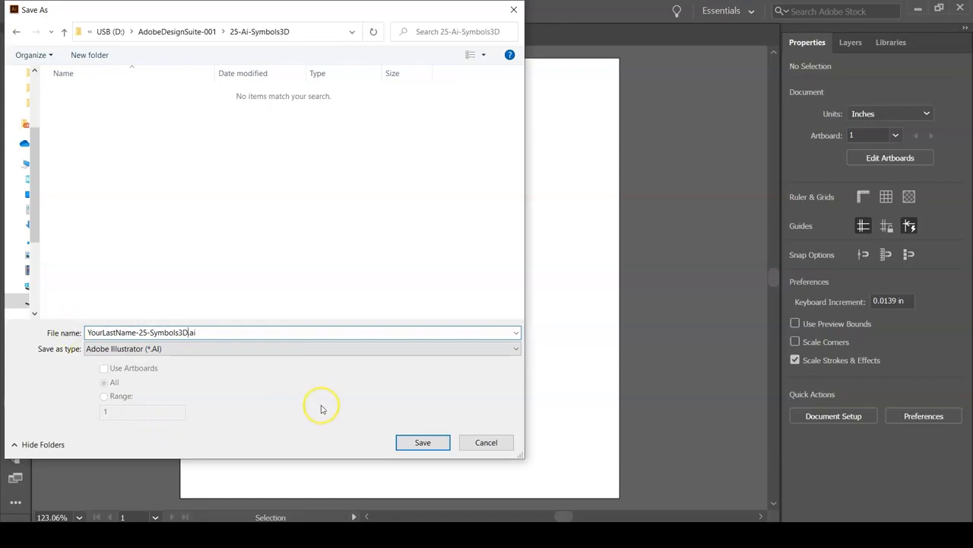
{"action": "left_click", "coordinate": [424, 442]}
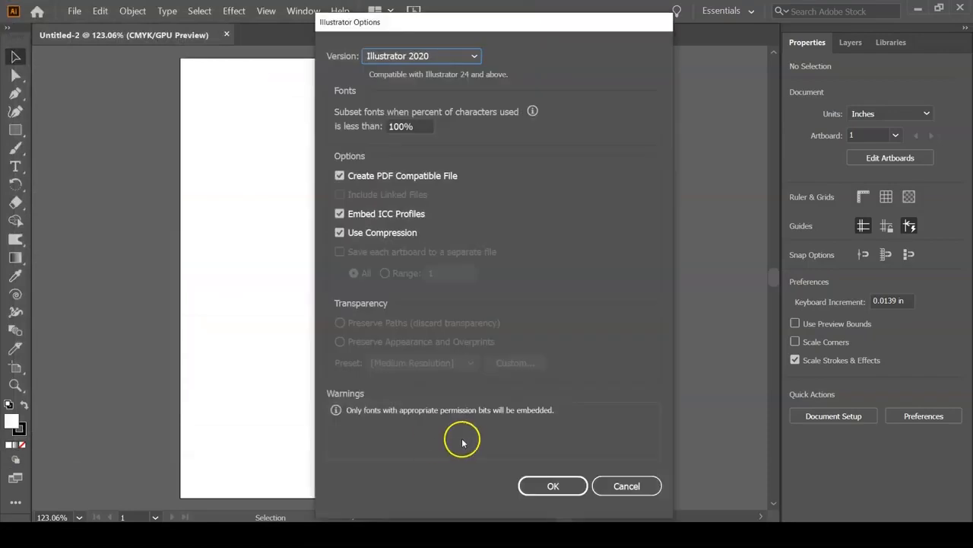
{"action": "left_click", "coordinate": [543, 485]}
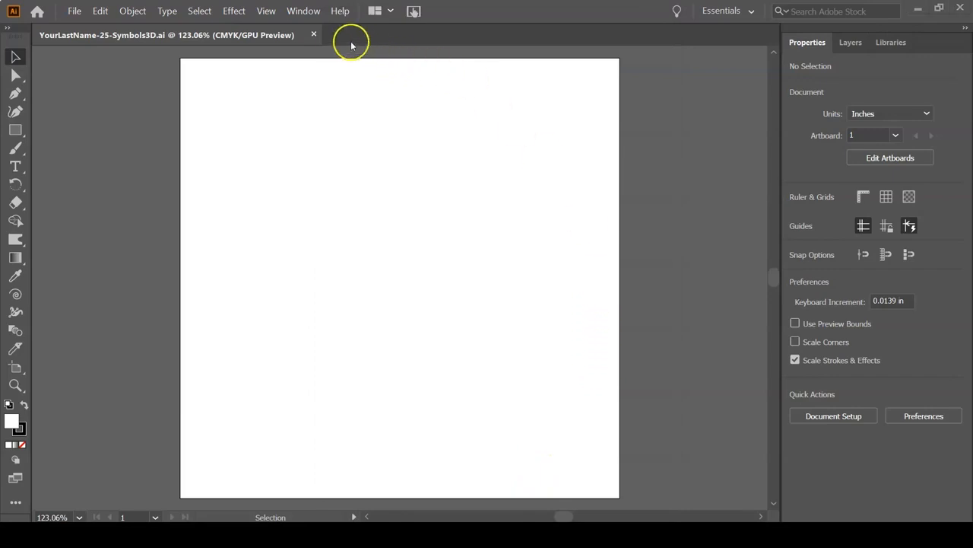
Step: Show the Symbols panel and place it over the middle of the artboard
{"action": "left_click", "coordinate": [303, 11]}
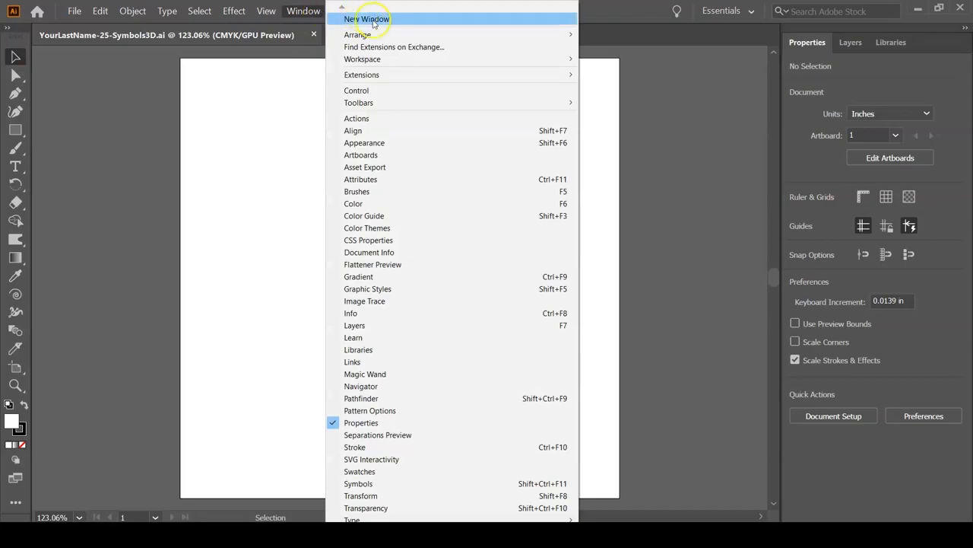
{"action": "left_click", "coordinate": [417, 485]}
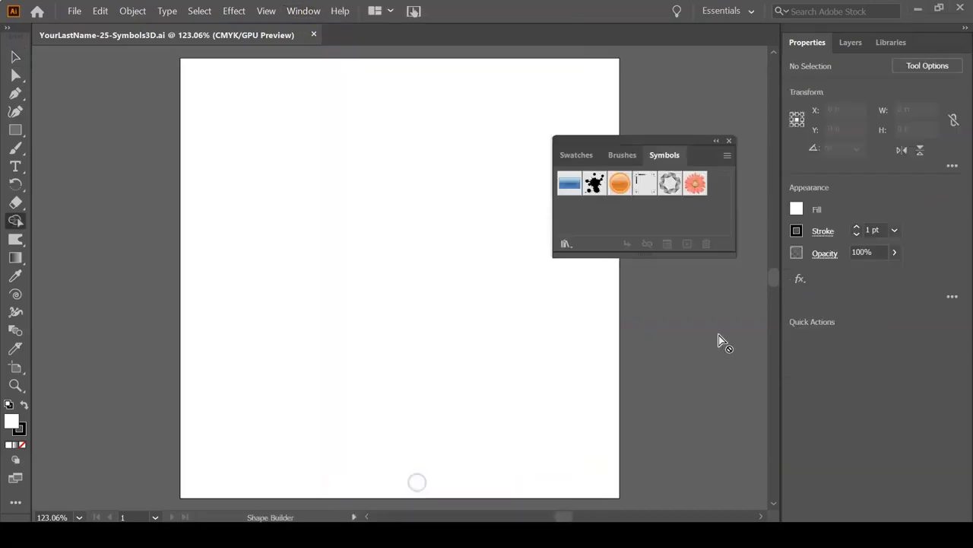
{"action": "left_click_drag", "start_coordinate": [648, 142], "coordinate": [436, 224]}
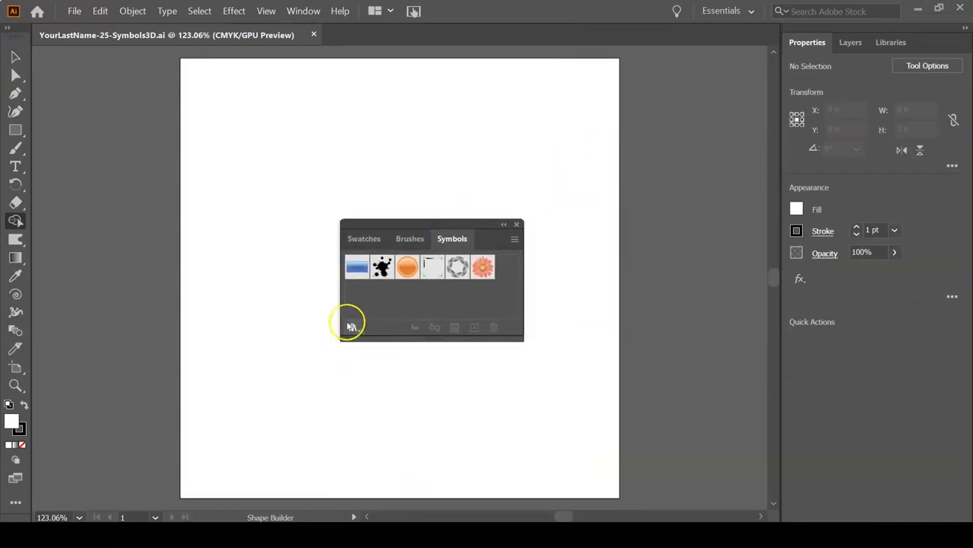
Step: Open the Florid Vector Pack symbol library
{"action": "left_click", "coordinate": [352, 328]}
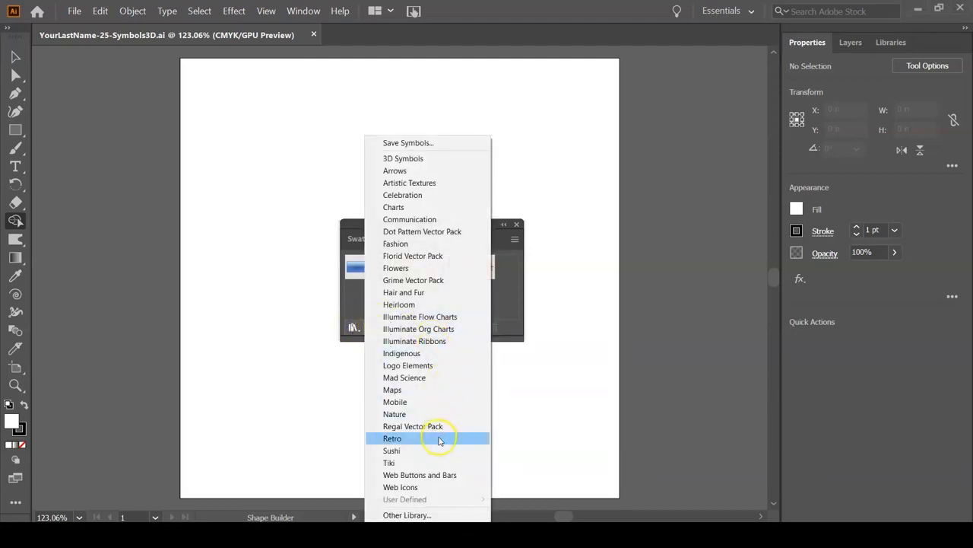
{"action": "left_click", "coordinate": [449, 186]}
{"action": "left_click", "coordinate": [450, 195]}
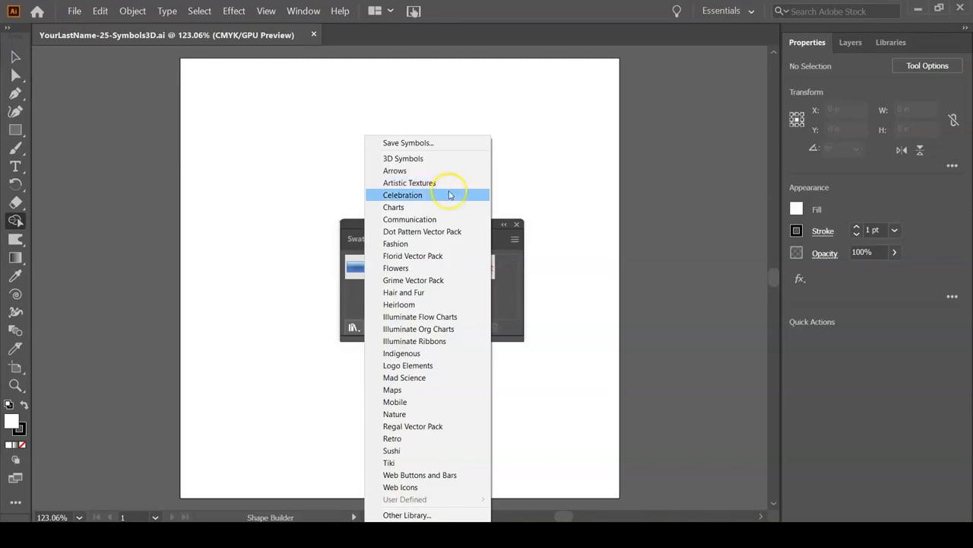
{"action": "left_click", "coordinate": [446, 255]}
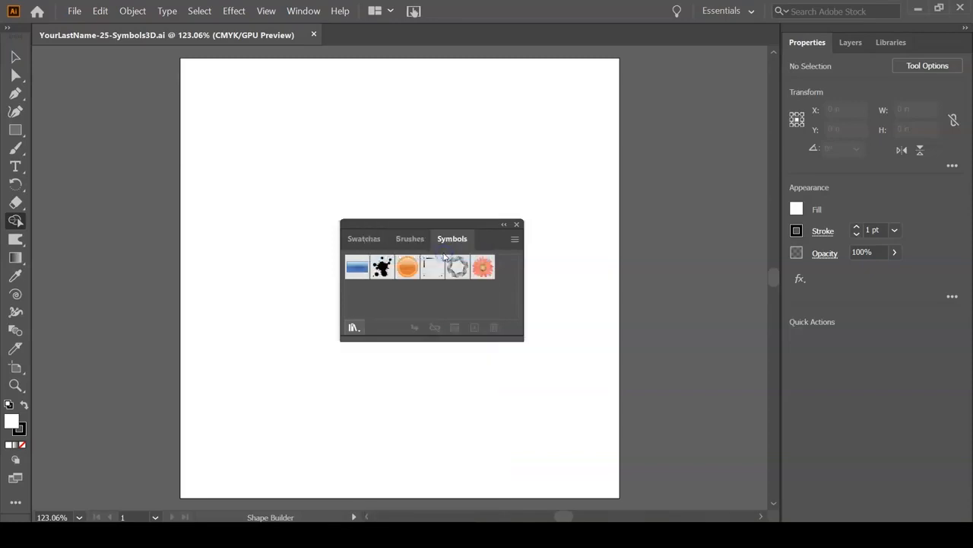
Step: Place the Florid Vector Pack library beside the Symbols panel, make it taller, and add Florid Vector Pack 16 to the document's symbols
{"action": "left_click_drag", "start_coordinate": [544, 233], "coordinate": [649, 207]}
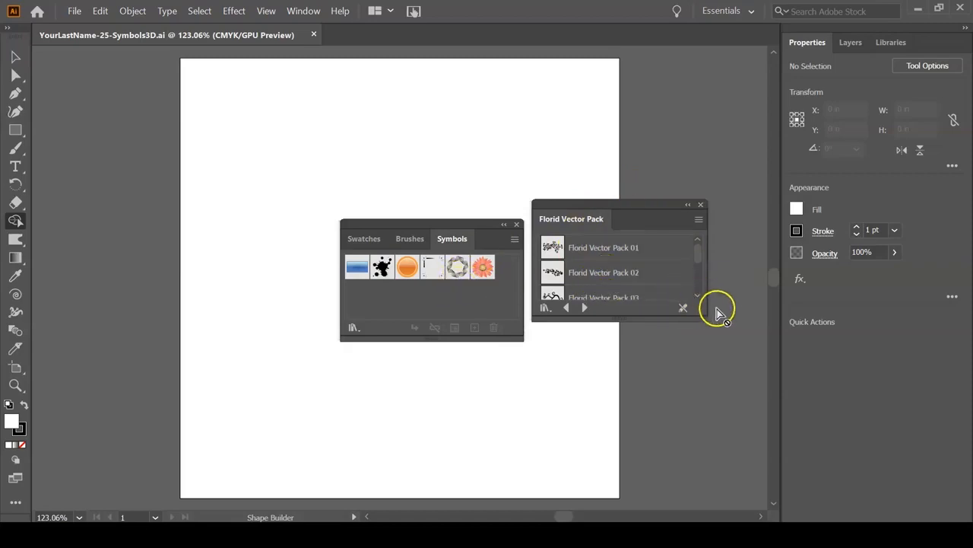
{"action": "left_click_drag", "start_coordinate": [707, 318], "coordinate": [706, 388]}
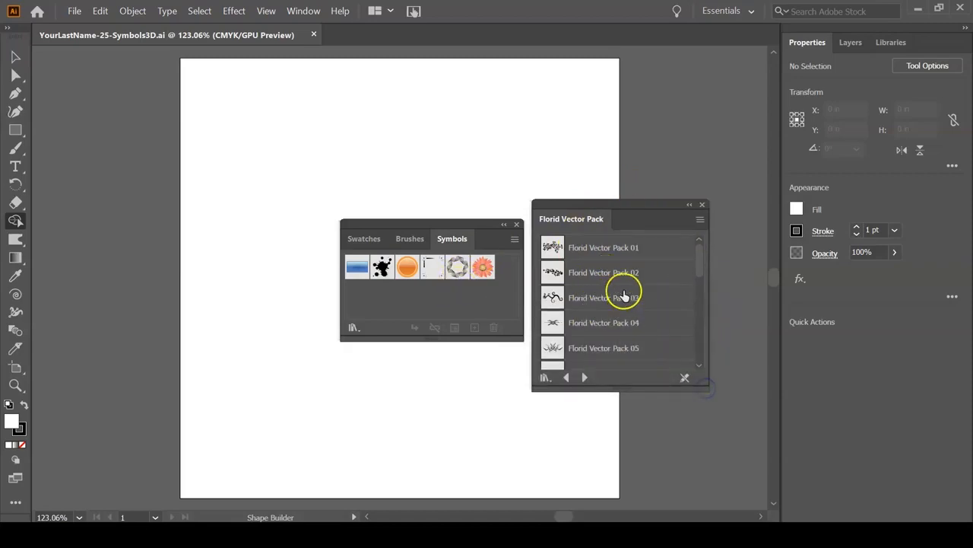
{"action": "scroll", "coordinate": [628, 319], "scroll_direction": "down", "scroll_amount": 4}
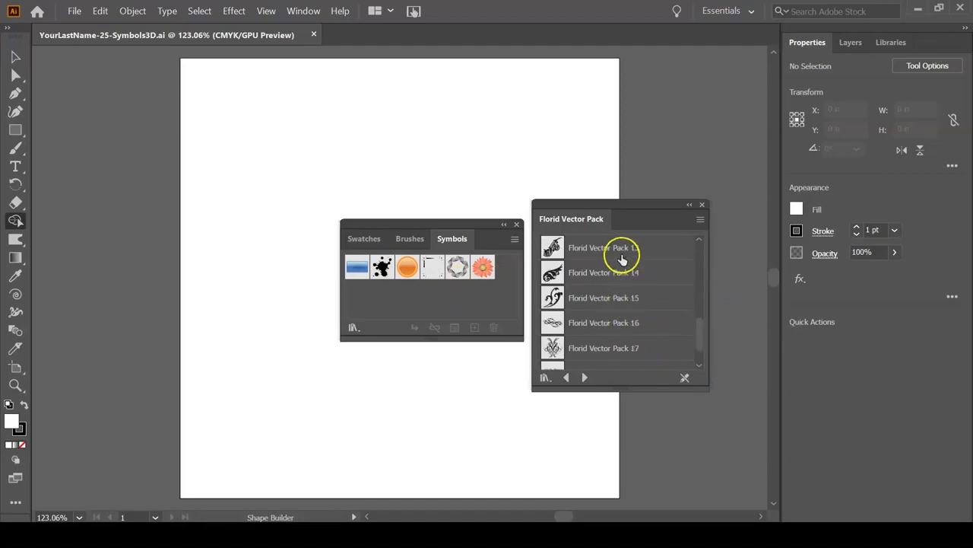
{"action": "left_click", "coordinate": [605, 324]}
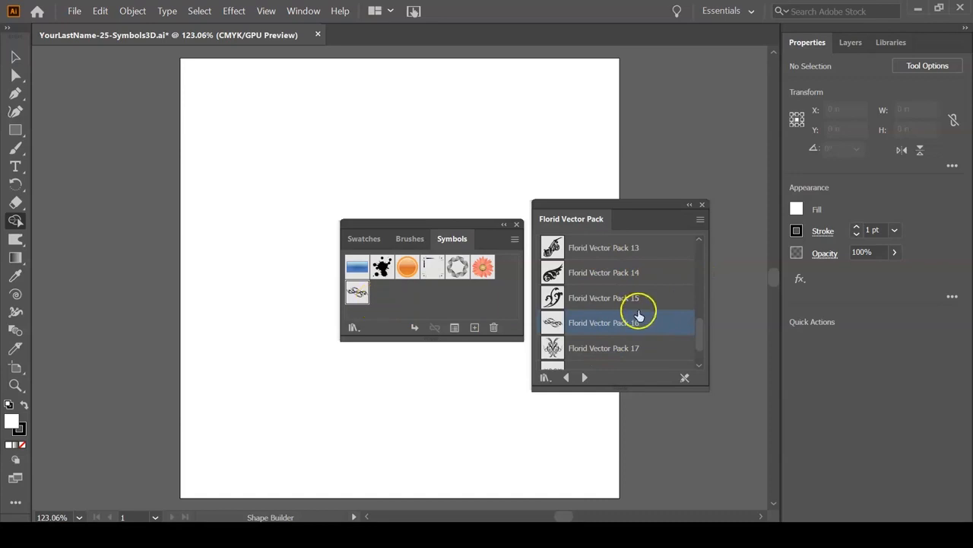
Step: Add Florid Vector Pack 07 through Florid Vector Pack 10 to the document's symbols
{"action": "left_click_drag", "start_coordinate": [700, 327], "coordinate": [710, 297]}
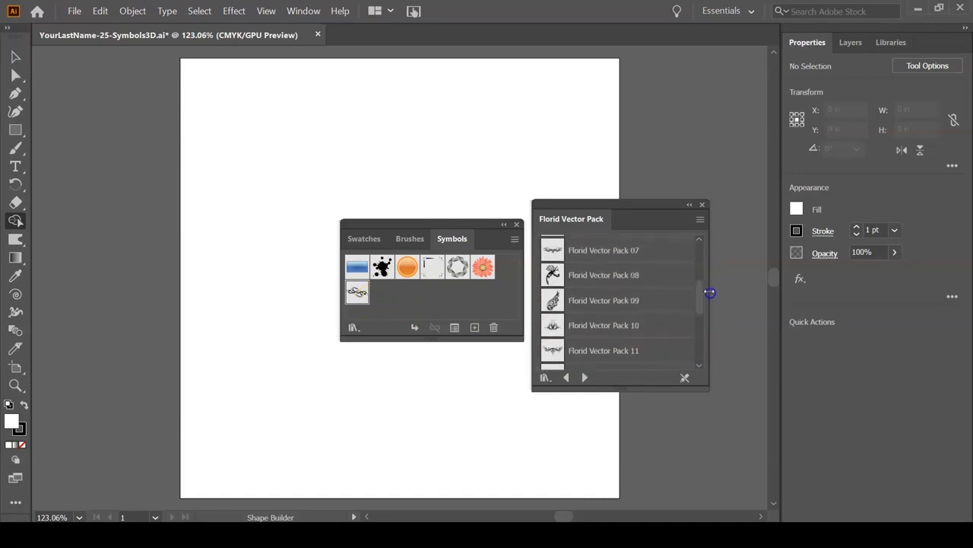
{"action": "left_click", "coordinate": [620, 250]}
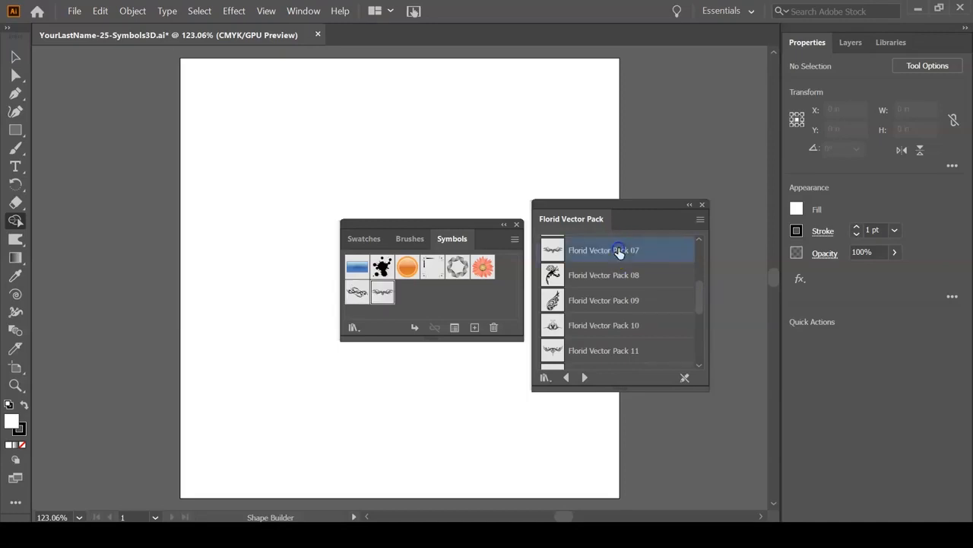
{"action": "left_click", "coordinate": [614, 325], "text": "shift"}
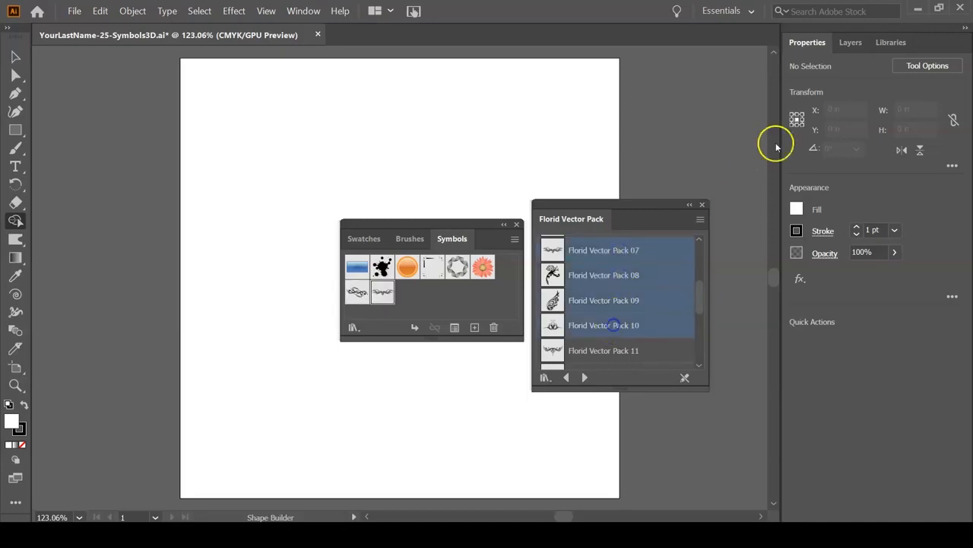
{"action": "left_click", "coordinate": [701, 220]}
{"action": "left_click", "coordinate": [748, 223]}
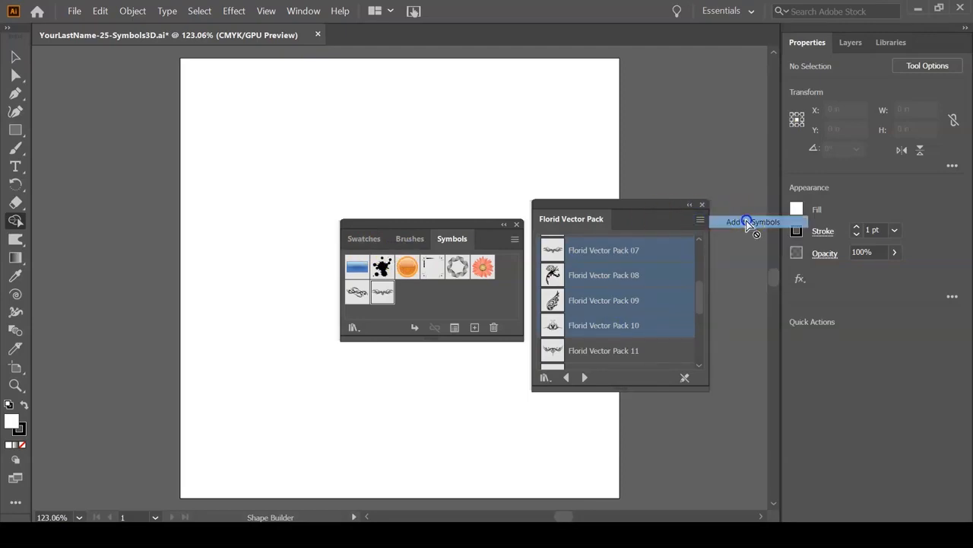
{"action": "left_click", "coordinate": [729, 251]}
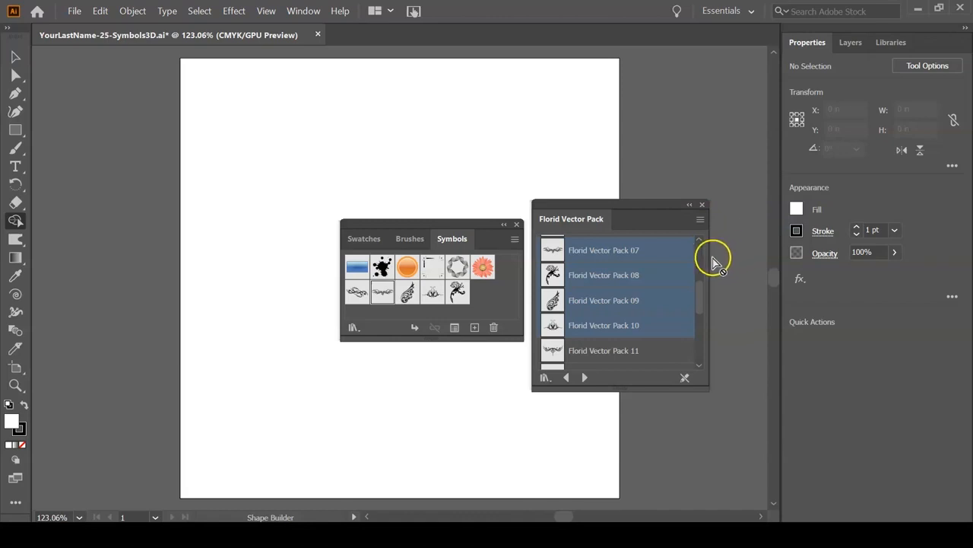
Step: Load the Flowers symbol library, add Purple Coneflower and Rosebud to the document's symbols, and close the library
{"action": "left_click", "coordinate": [545, 377]}
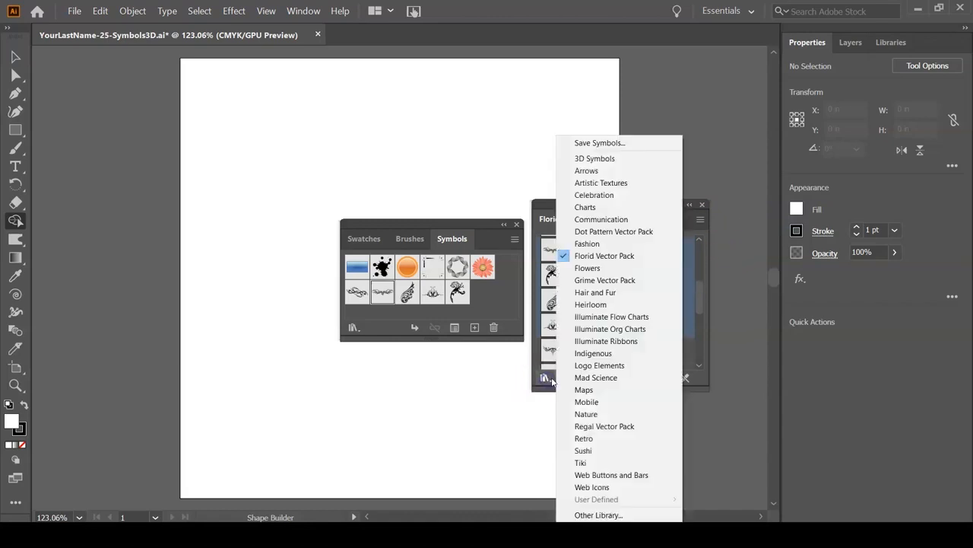
{"action": "left_click", "coordinate": [607, 266]}
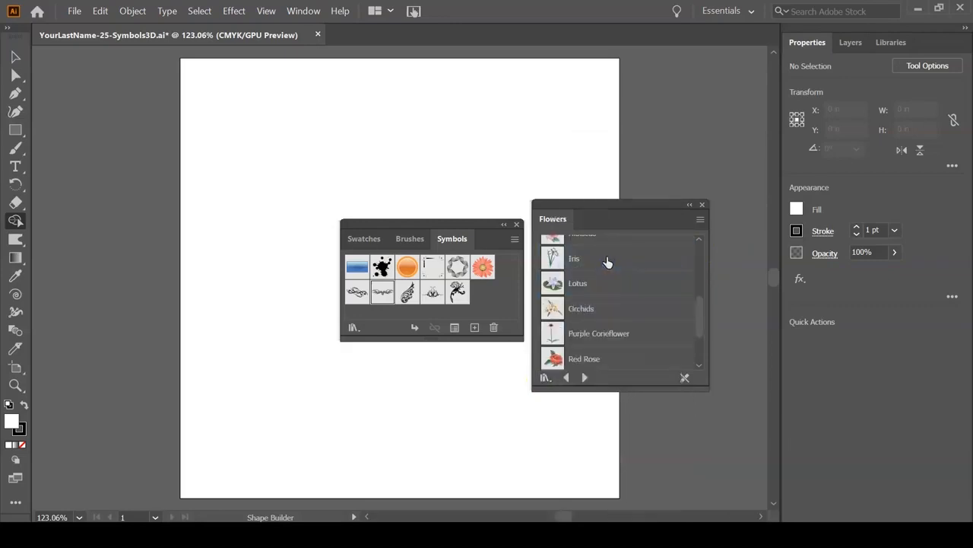
{"action": "left_click", "coordinate": [608, 333]}
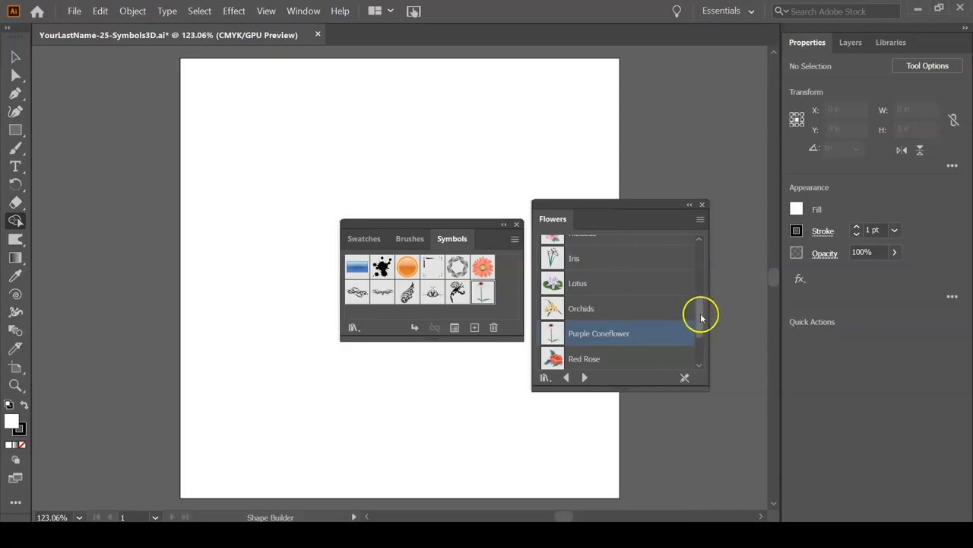
{"action": "left_click_drag", "start_coordinate": [702, 311], "coordinate": [706, 333]}
{"action": "left_click", "coordinate": [648, 347]}
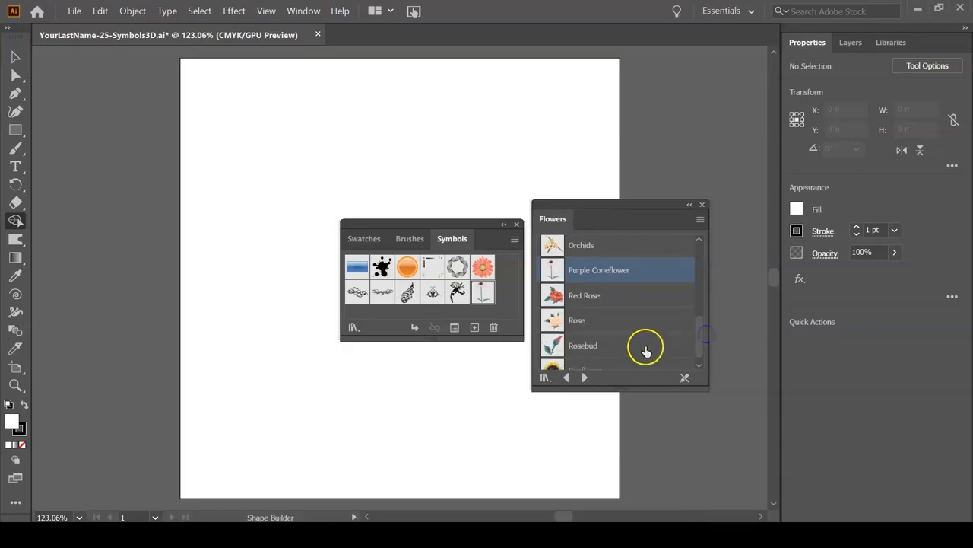
{"action": "left_click", "coordinate": [702, 205]}
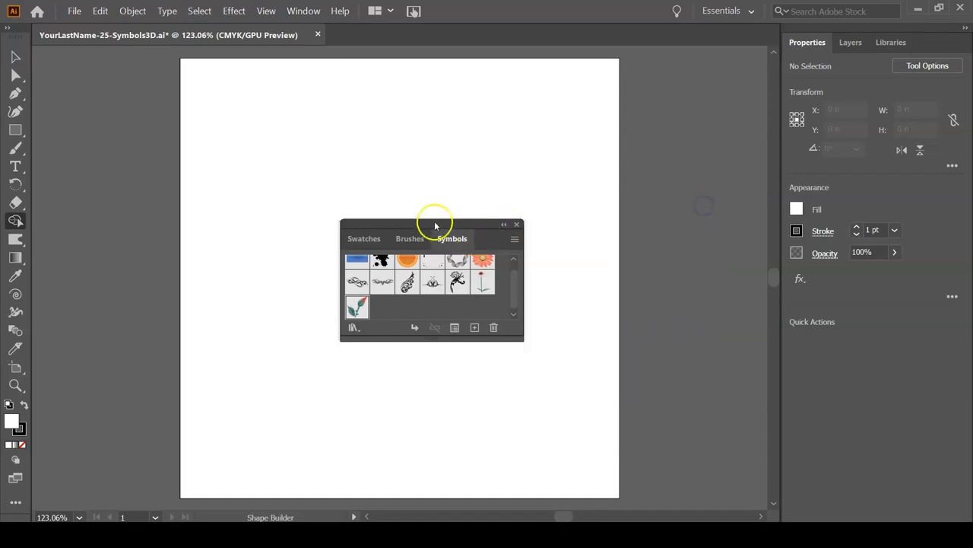
Step: Draw an open half-vase profile with the Pen tool: a short squared lip, an outward-bulging side about 1.36 in tall, and a short flat base
{"action": "left_click_drag", "start_coordinate": [434, 224], "coordinate": [671, 161]}
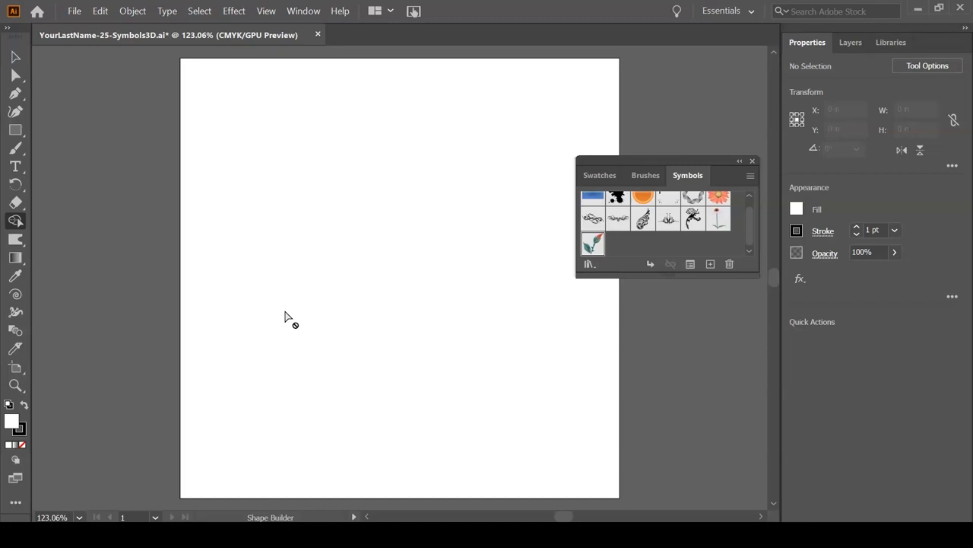
{"action": "key", "text": "p"}
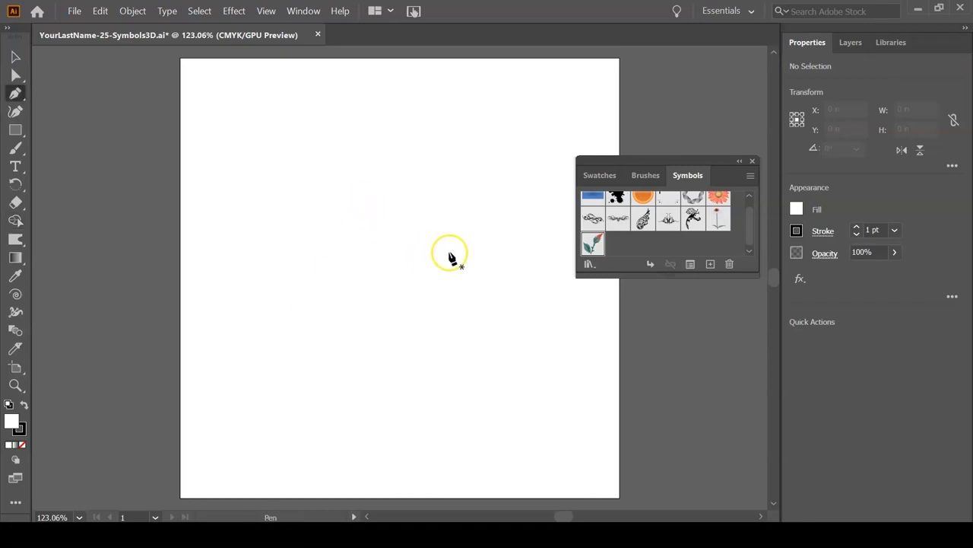
{"action": "left_click", "coordinate": [481, 254]}
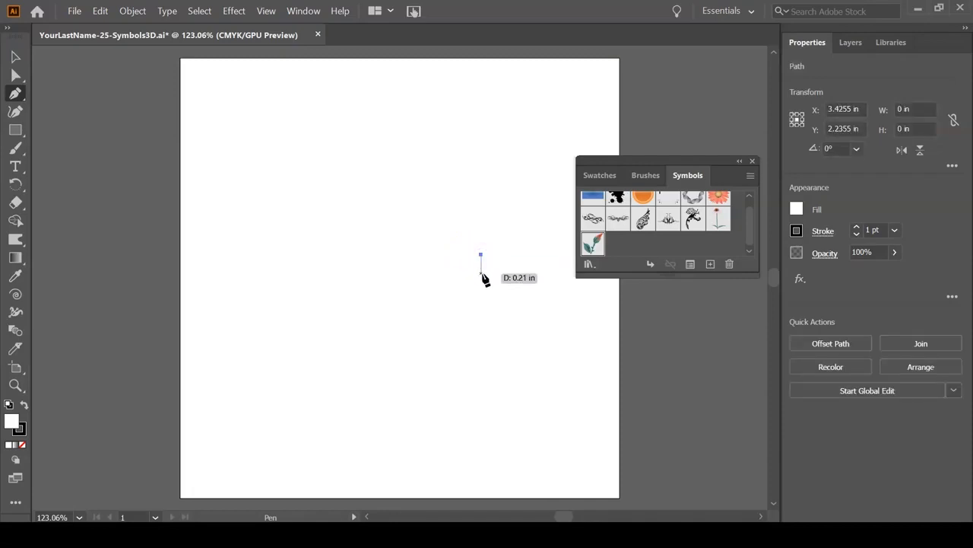
{"action": "left_click", "coordinate": [481, 273]}
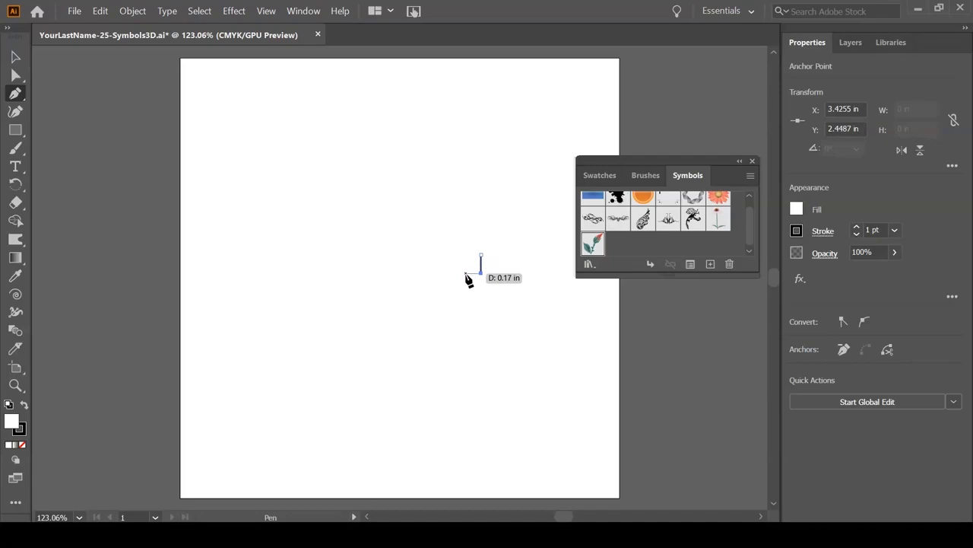
{"action": "left_click", "coordinate": [466, 272]}
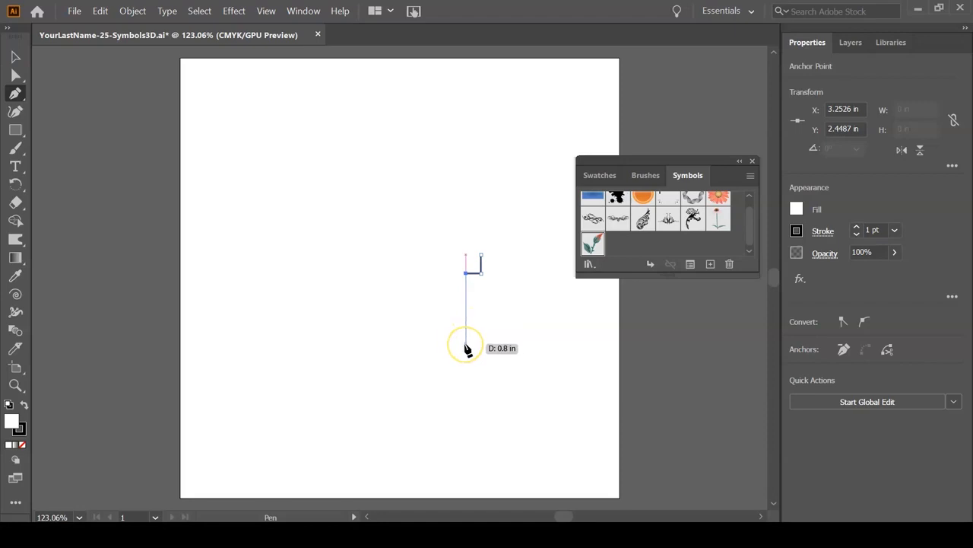
{"action": "left_click_drag", "start_coordinate": [466, 393], "coordinate": [436, 444]}
{"action": "left_click", "coordinate": [465, 393]}
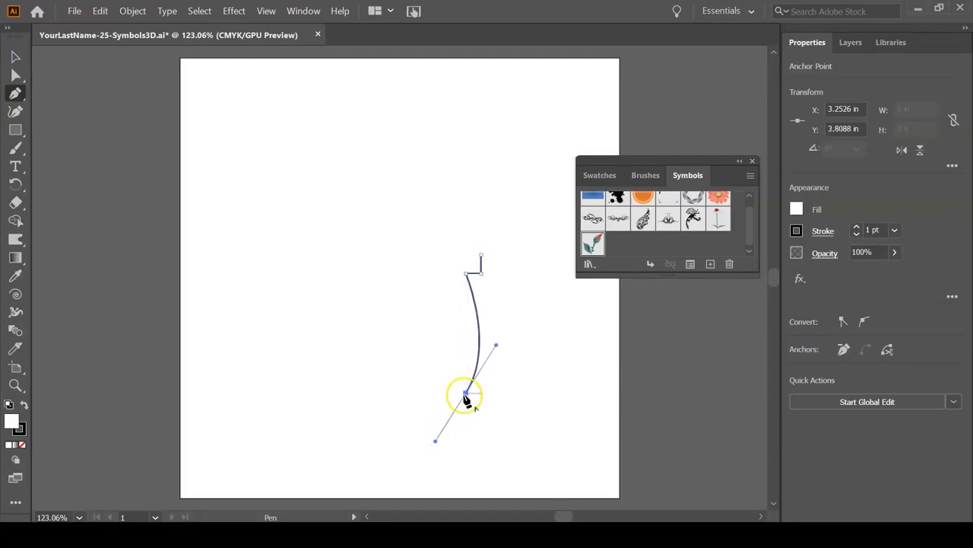
{"action": "left_click", "coordinate": [465, 393]}
{"action": "left_click", "coordinate": [448, 394]}
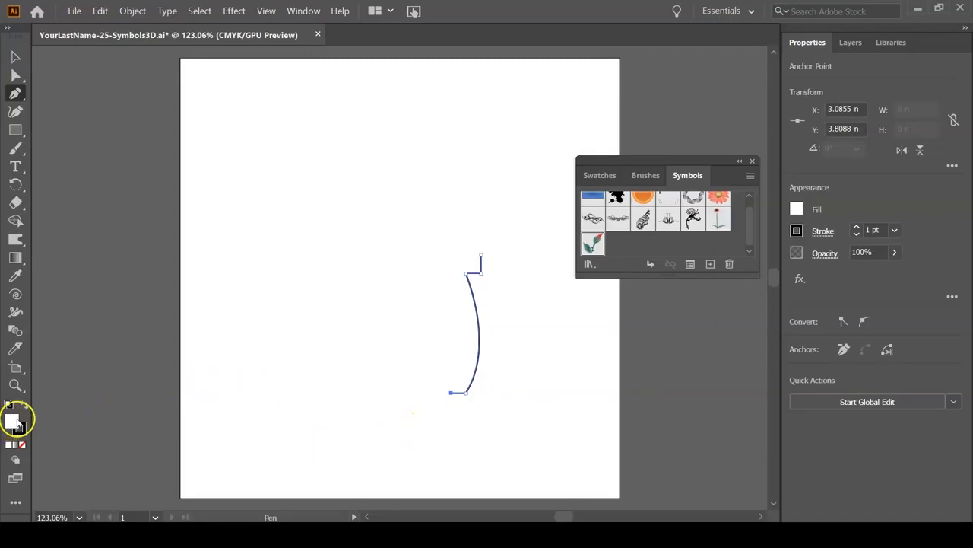
Step: Give the vase profile no fill and a crimson stroke, and switch to the Selection tool
{"action": "left_click", "coordinate": [796, 210]}
{"action": "left_click", "coordinate": [631, 263]}
{"action": "left_click", "coordinate": [868, 214]}
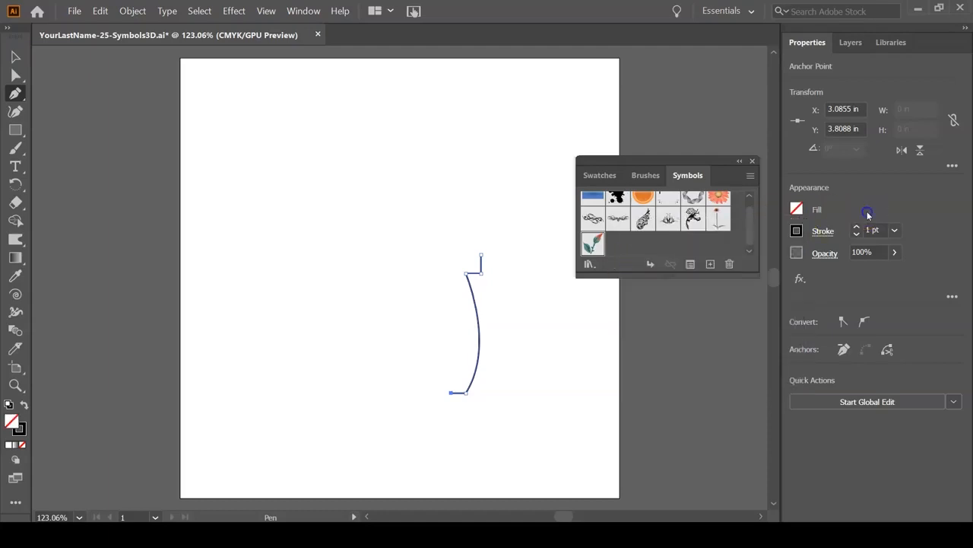
{"action": "left_click", "coordinate": [796, 231]}
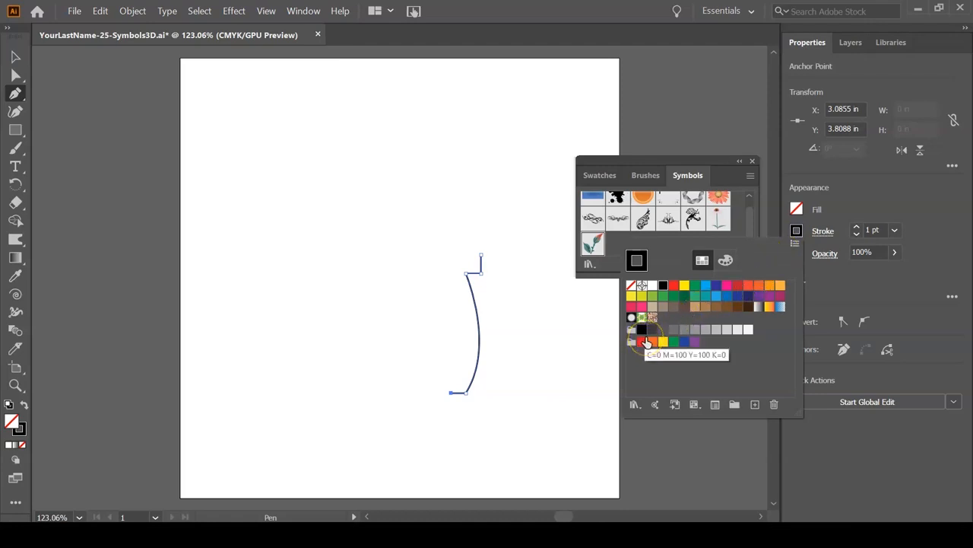
{"action": "left_click", "coordinate": [631, 307]}
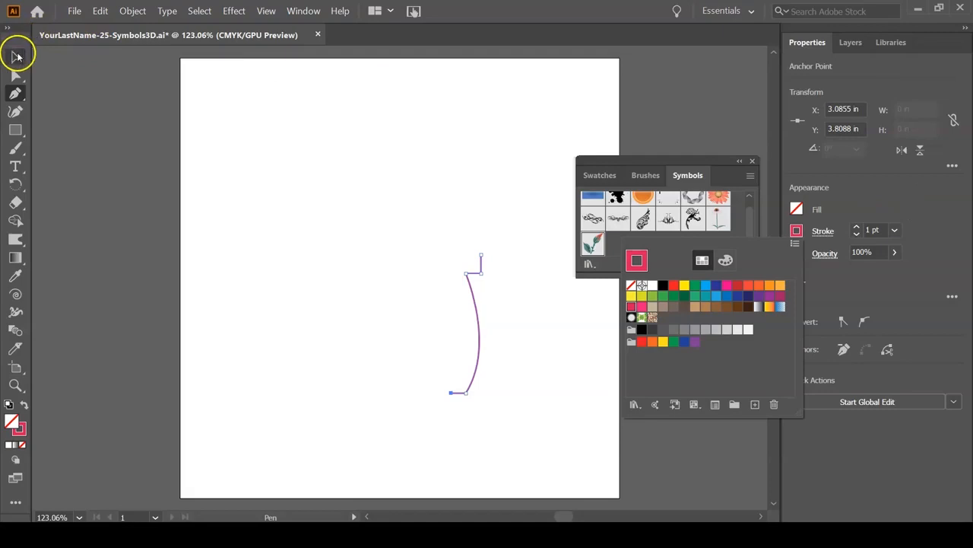
{"action": "left_click", "coordinate": [16, 56]}
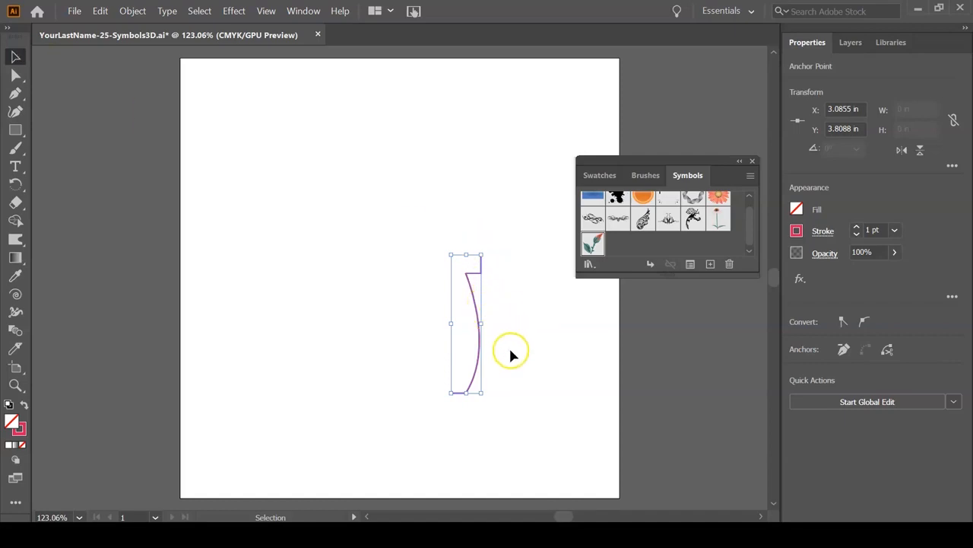
Step: Check the vase profile in Outline view and return to GPU Preview
{"action": "key", "text": "a"}
{"action": "key", "text": "ctrl+y"}
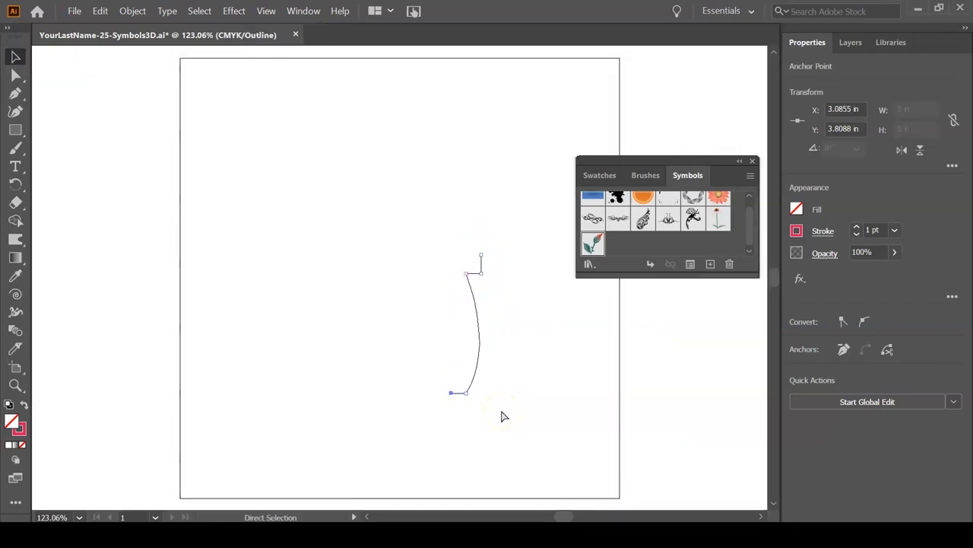
{"action": "key", "text": "ctrl+y"}
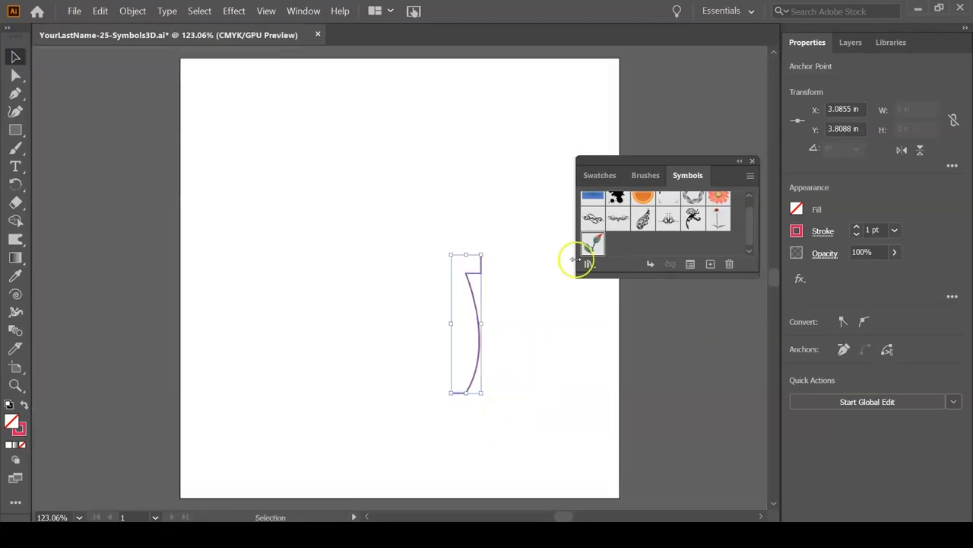
Step: Start a 3D Revolve effect on the vase profile with Preview on
{"action": "left_click", "coordinate": [521, 304], "text": "ctrl"}
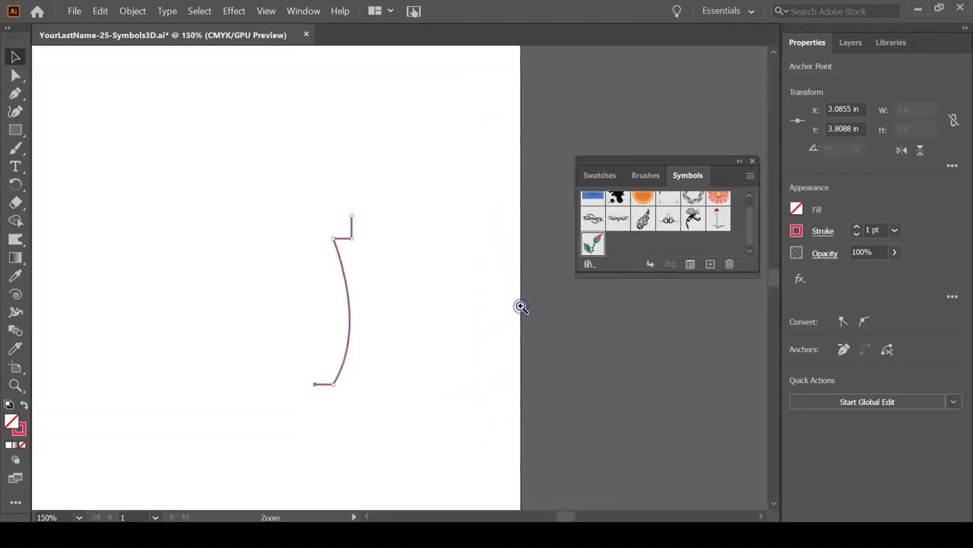
{"action": "left_click", "coordinate": [235, 12]}
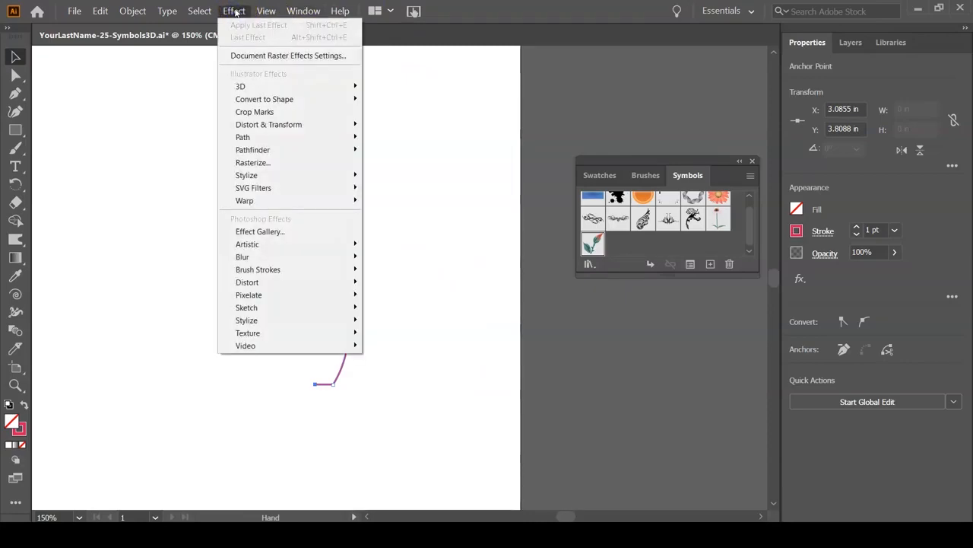
{"action": "left_click", "coordinate": [257, 90]}
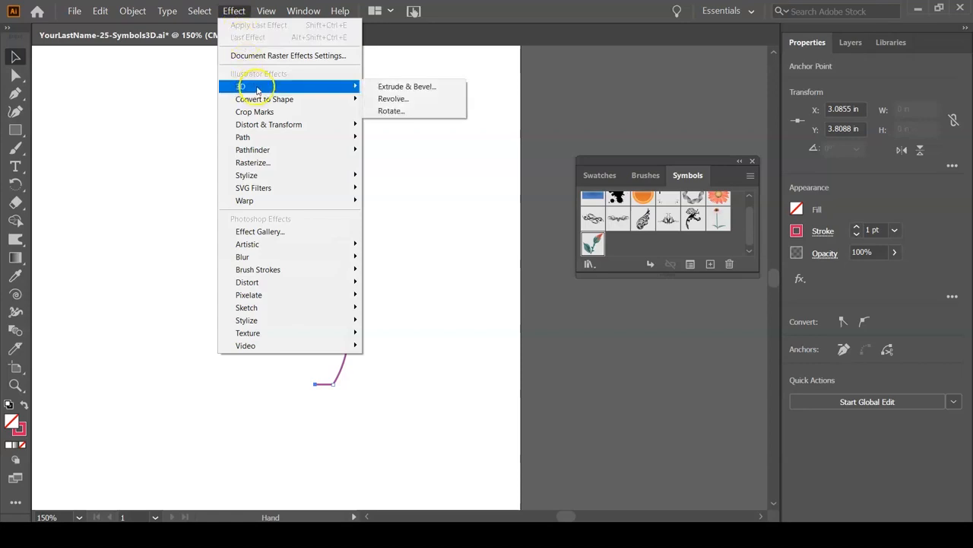
{"action": "left_click", "coordinate": [390, 100]}
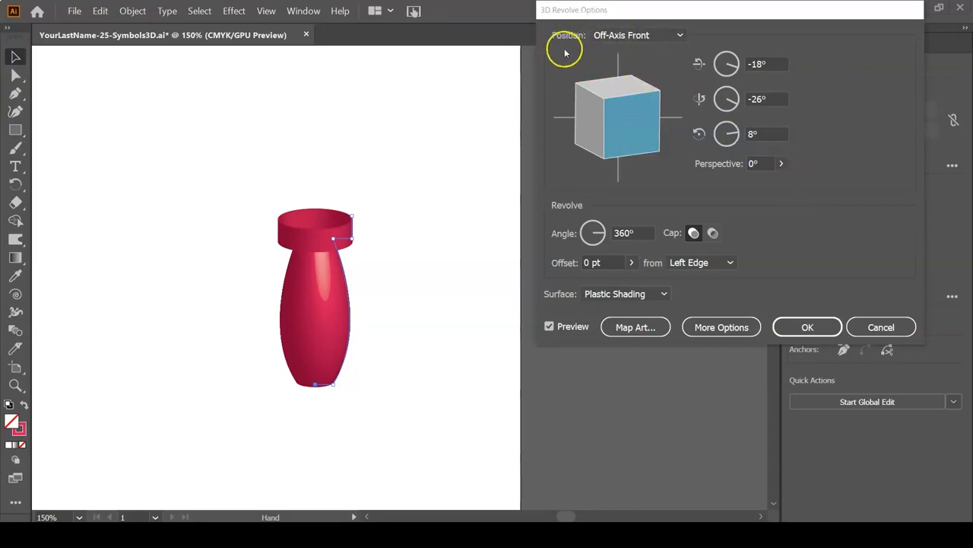
Step: Try the Off-Axis Back and Off-Axis Right position presets on the revolved vase
{"action": "left_click", "coordinate": [641, 35]}
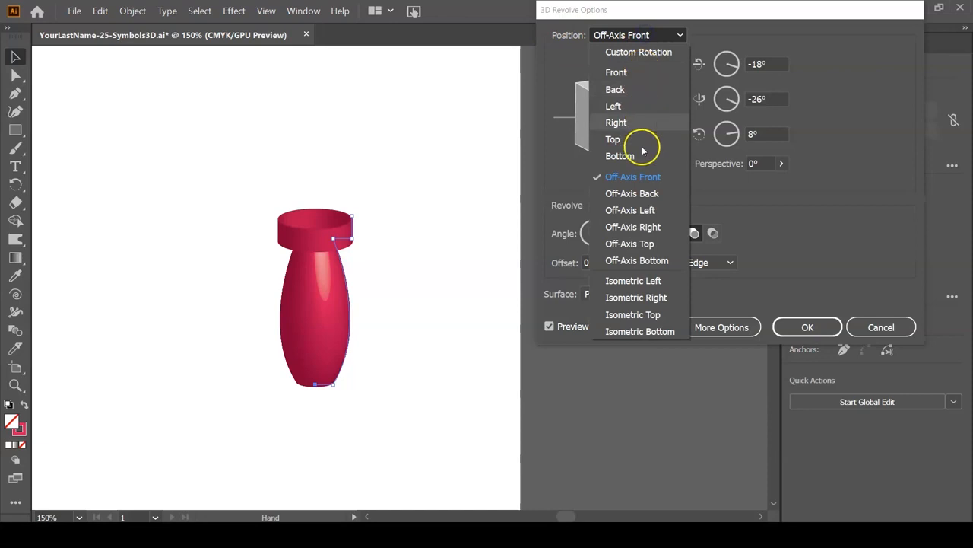
{"action": "left_click", "coordinate": [641, 195]}
{"action": "left_click", "coordinate": [660, 36]}
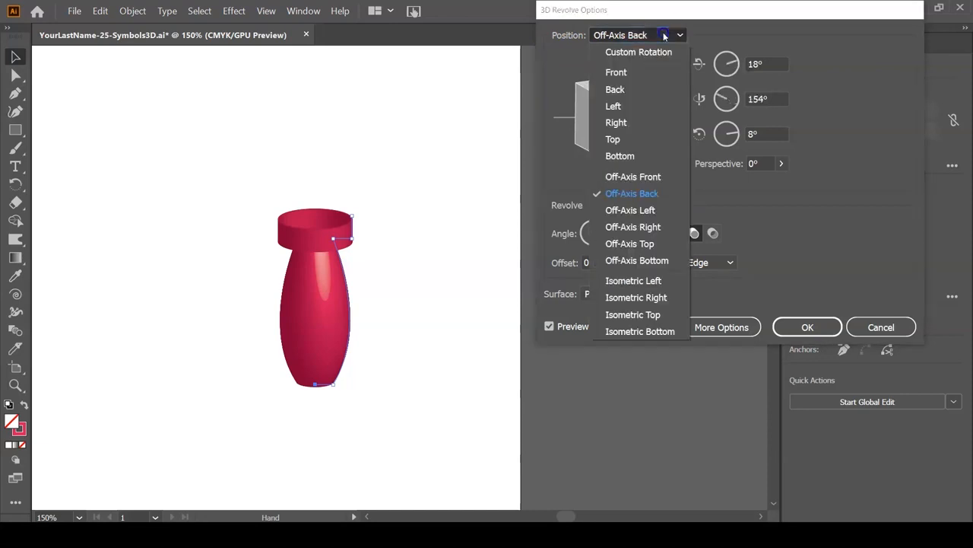
{"action": "left_click", "coordinate": [650, 229]}
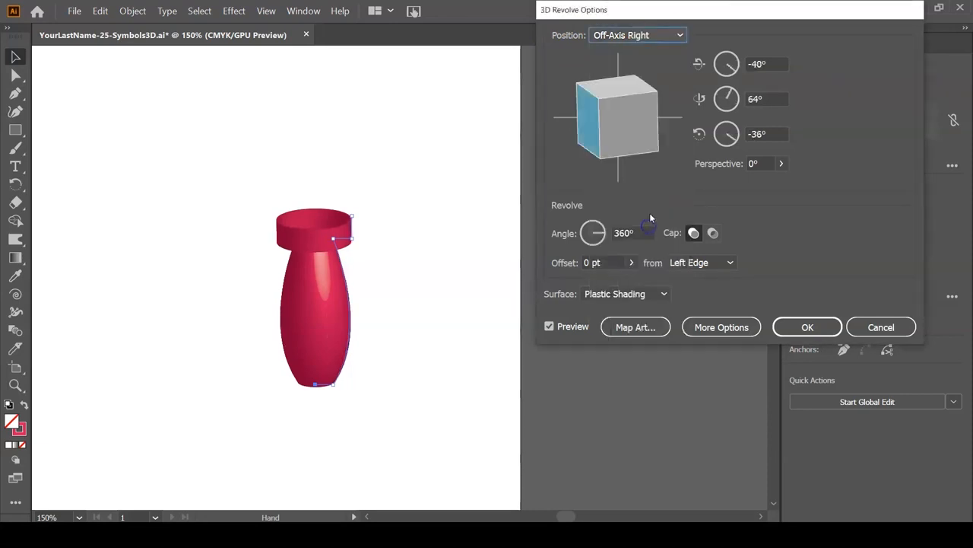
Step: Rotate the vase to a custom front-facing position with X at -10° and Y and Z at 0°
{"action": "mouse_move", "coordinate": [592, 129]}
{"action": "left_mouse_down"}
{"action": "mouse_move", "coordinate": [584, 124]}
{"action": "mouse_move", "coordinate": [630, 119]}
{"action": "mouse_move", "coordinate": [608, 137]}
{"action": "mouse_move", "coordinate": [630, 115]}
{"action": "mouse_move", "coordinate": [612, 135]}
{"action": "left_mouse_up"}
{"action": "left_click", "coordinate": [601, 127]}
{"action": "left_click", "coordinate": [626, 130]}
{"action": "mouse_move", "coordinate": [641, 74]}
{"action": "left_mouse_down"}
{"action": "mouse_move", "coordinate": [636, 110]}
{"action": "mouse_move", "coordinate": [612, 117]}
{"action": "left_mouse_up"}
{"action": "left_click_drag", "start_coordinate": [645, 80], "coordinate": [641, 84]}
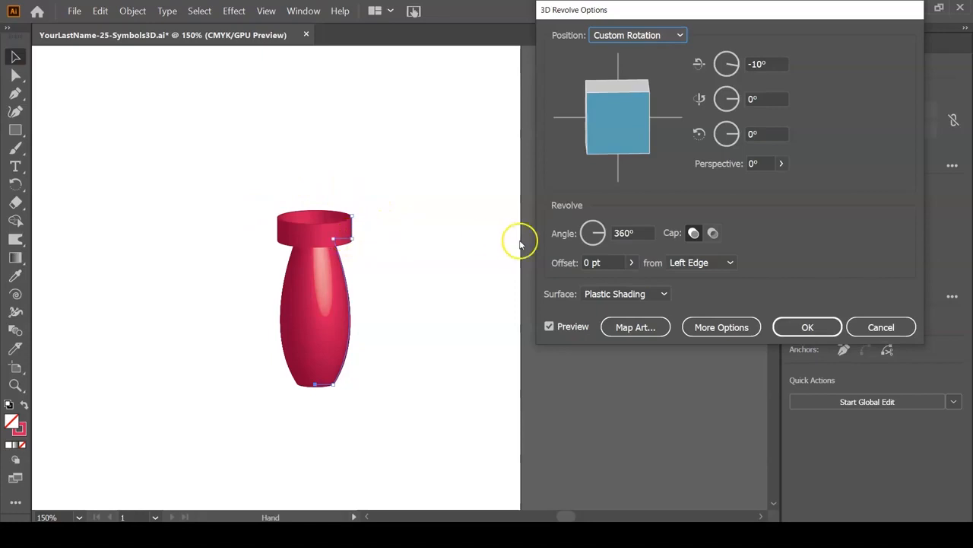
Step: Try a partial revolve angle of 192° on the vase, and set the angle to 359°
{"action": "left_click_drag", "start_coordinate": [593, 231], "coordinate": [595, 248]}
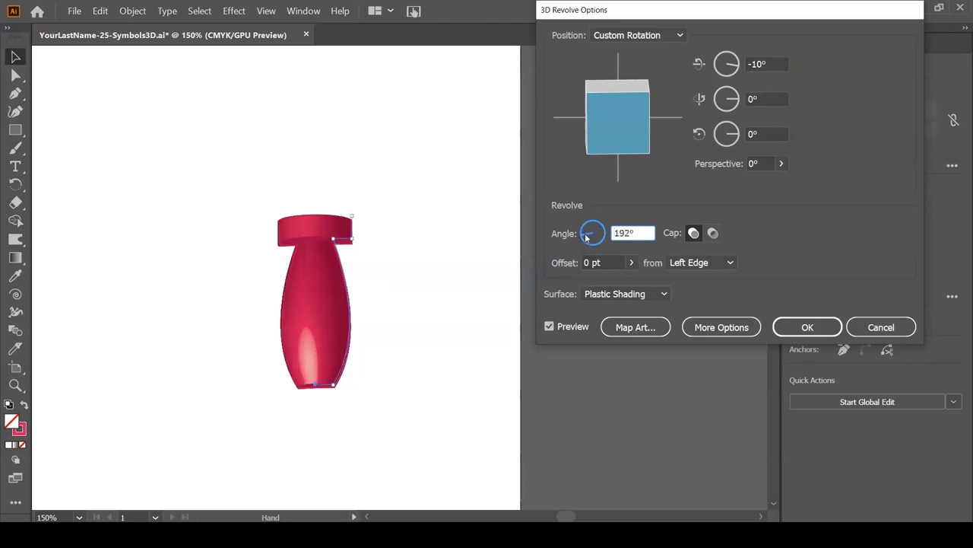
{"action": "left_click_drag", "start_coordinate": [586, 232], "coordinate": [596, 242]}
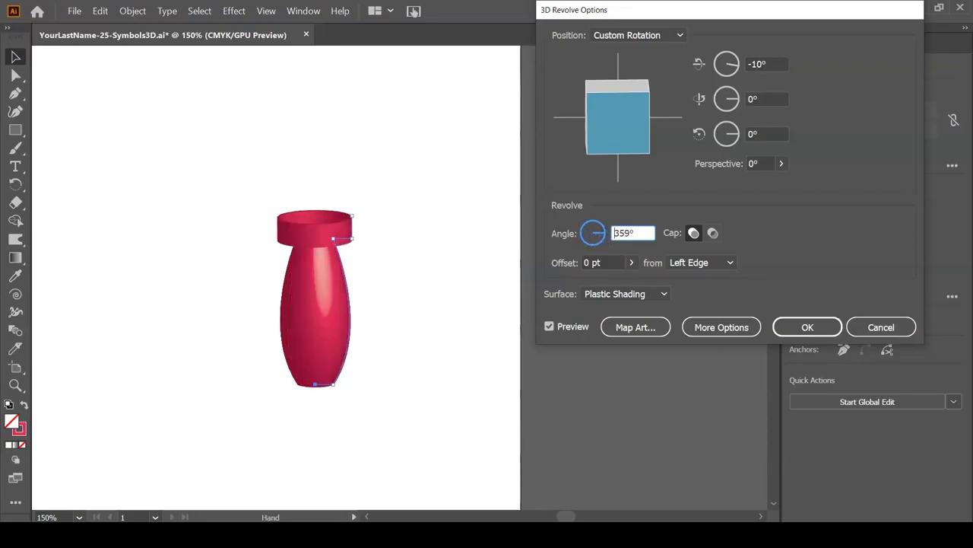
{"action": "left_click", "coordinate": [800, 242]}
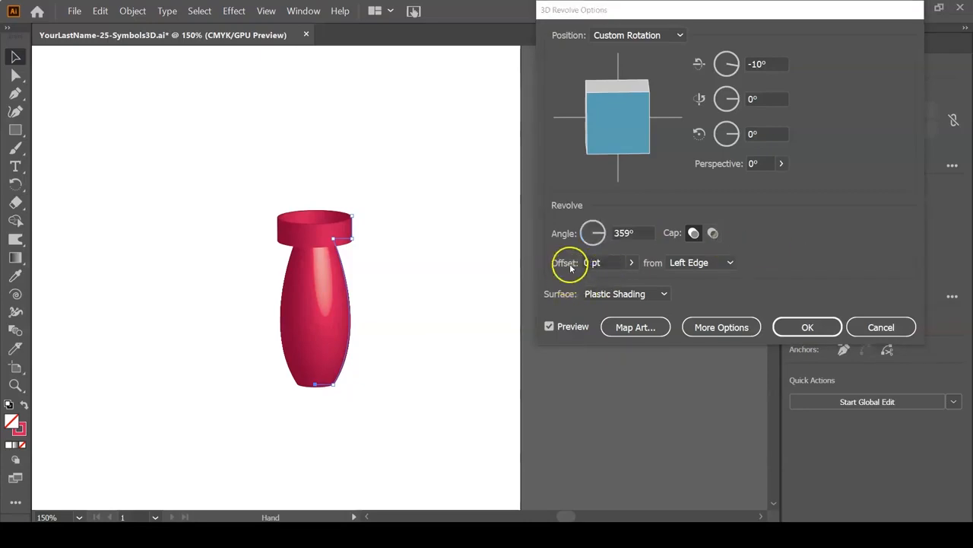
Step: Widen the vase with a revolve offset of 26 pt, trying the Right Edge as the origin before choosing the Left Edge
{"action": "left_click", "coordinate": [631, 263]}
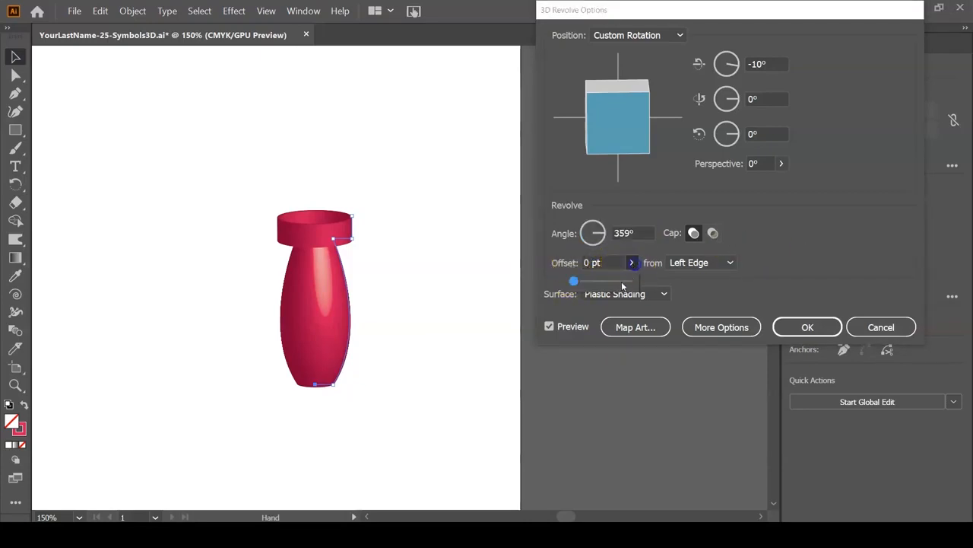
{"action": "left_click_drag", "start_coordinate": [577, 287], "coordinate": [584, 286]}
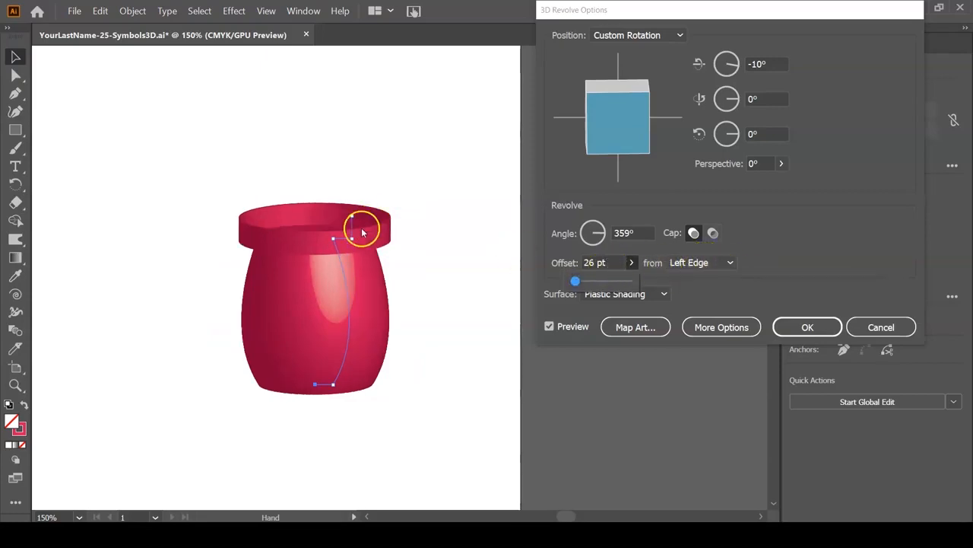
{"action": "left_click", "coordinate": [711, 272]}
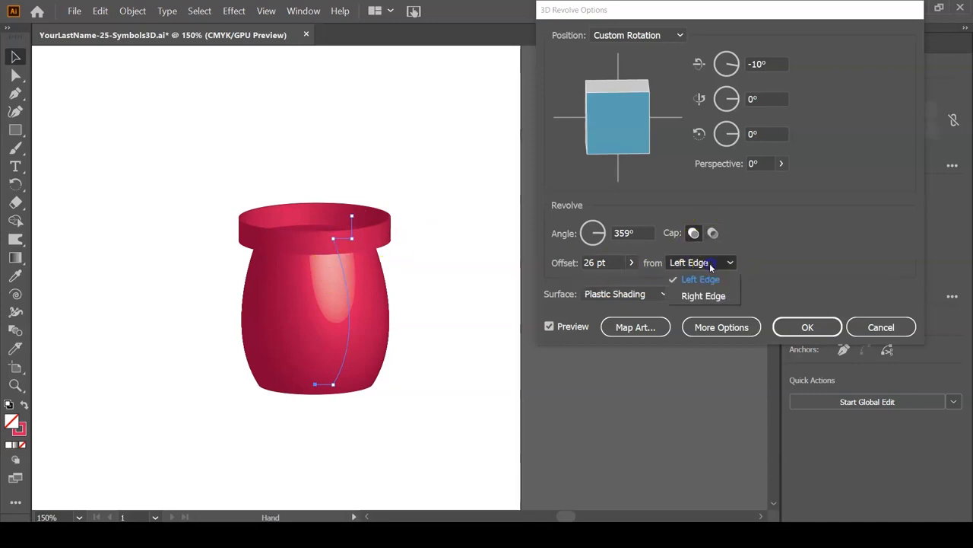
{"action": "left_click", "coordinate": [708, 296]}
{"action": "left_click", "coordinate": [710, 262]}
{"action": "left_click", "coordinate": [713, 279]}
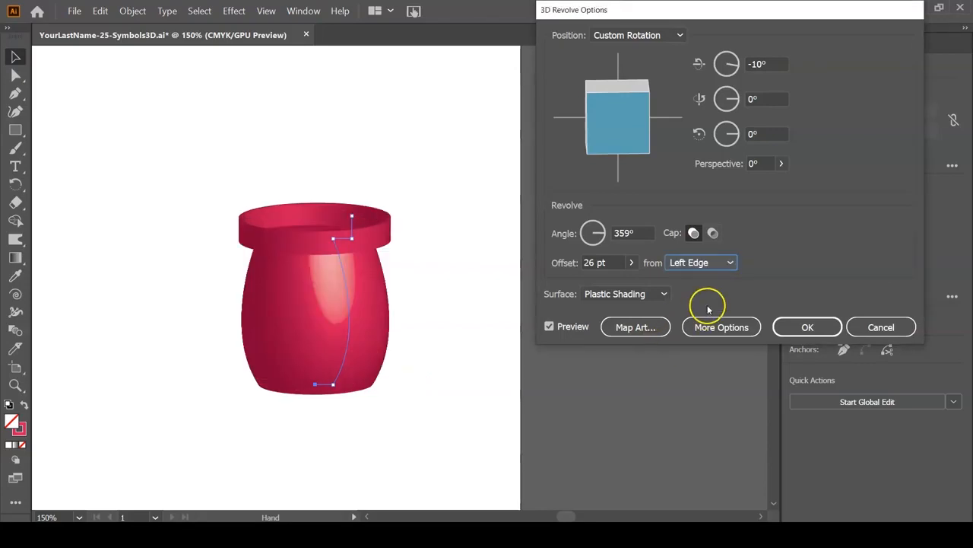
Step: Move the light to the left side of the shading sphere, keep Black as the shading color, and apply the revolve
{"action": "left_click", "coordinate": [715, 329]}
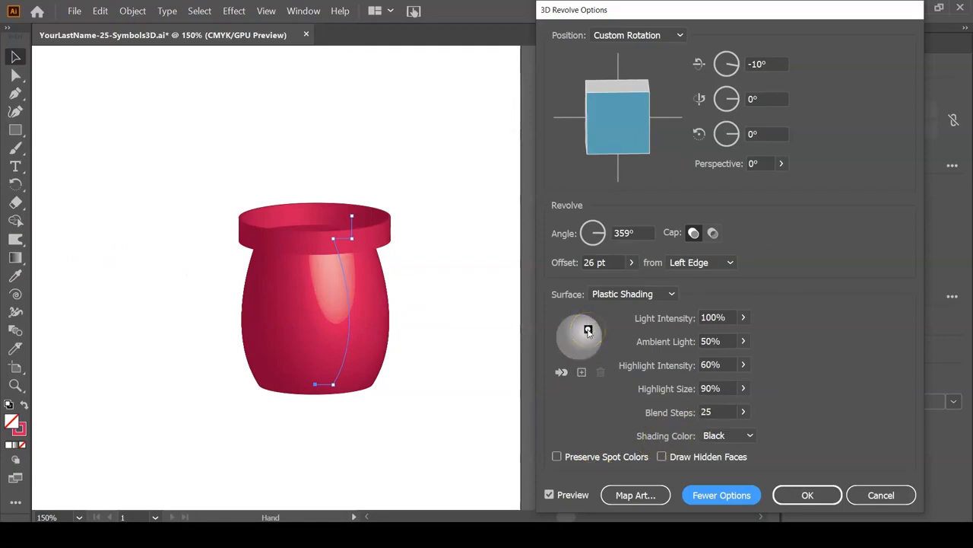
{"action": "left_click_drag", "start_coordinate": [588, 334], "coordinate": [572, 330]}
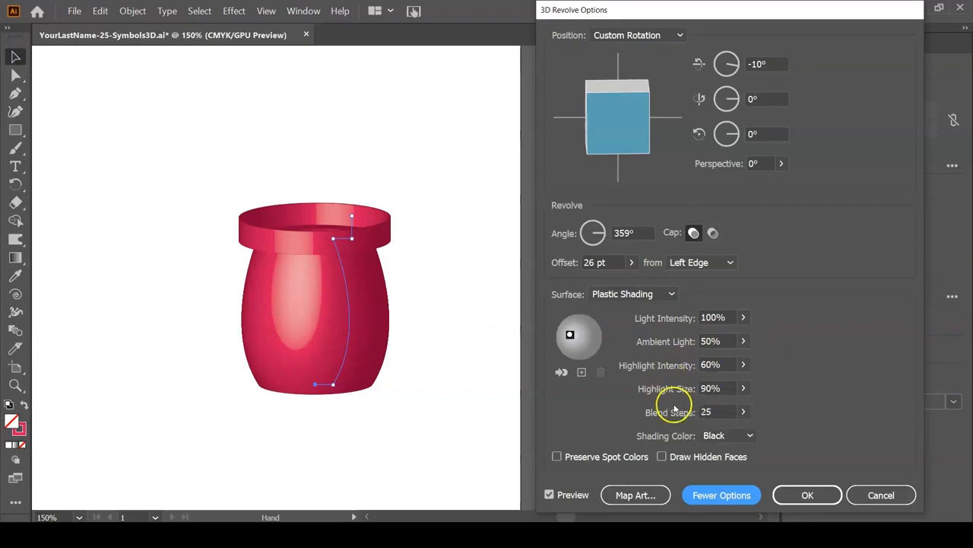
{"action": "left_click", "coordinate": [748, 437]}
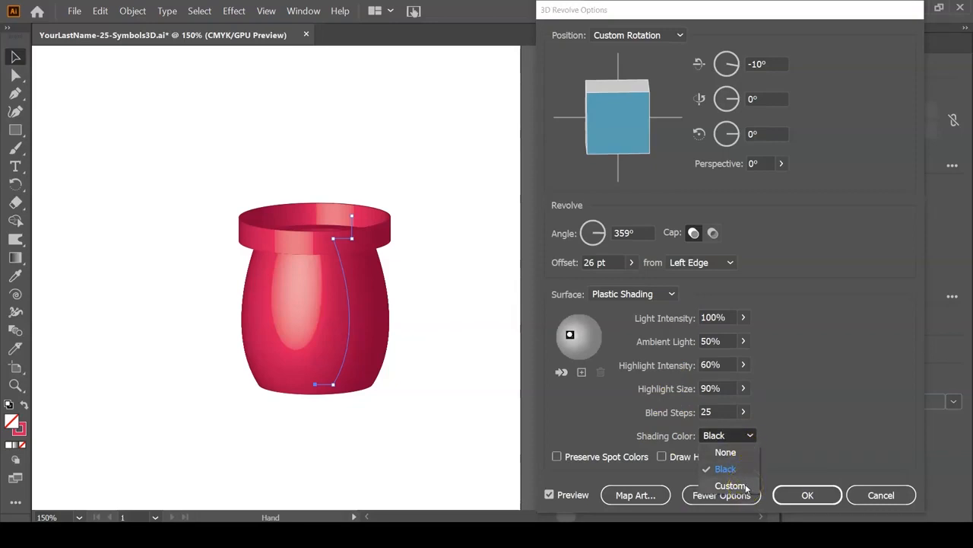
{"action": "left_click", "coordinate": [725, 468]}
{"action": "left_click", "coordinate": [808, 495]}
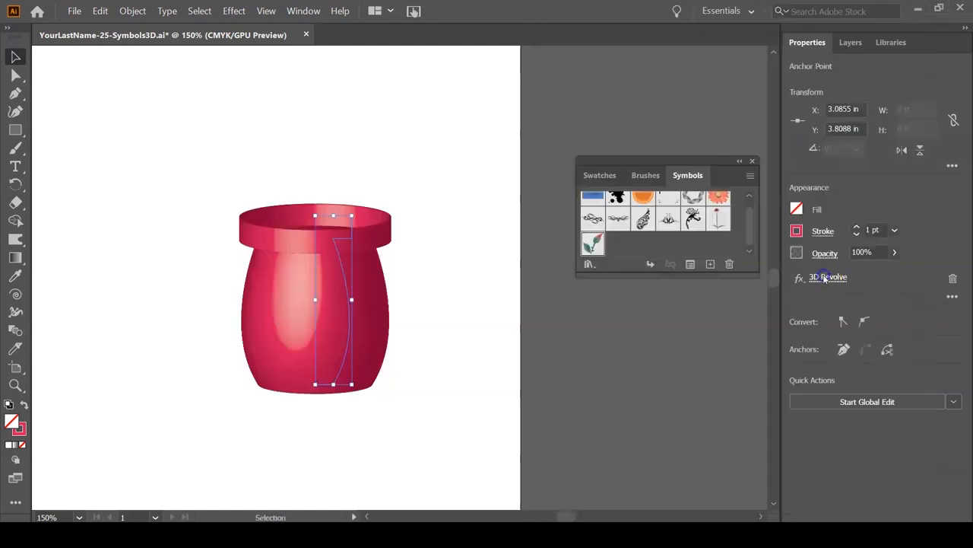
Step: Reopen the vase's 3D Revolve effect for editing with Preview on and open its Map Art settings
{"action": "left_click", "coordinate": [826, 278]}
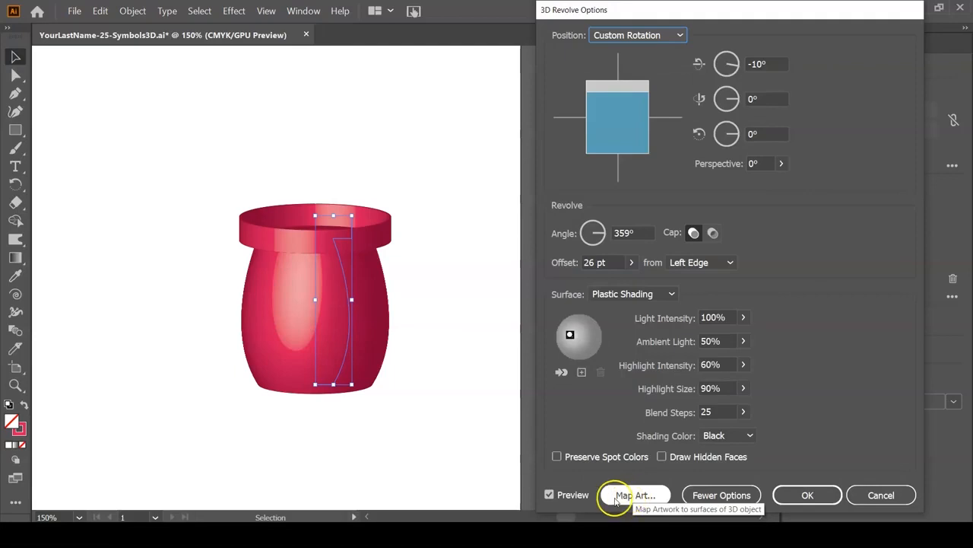
{"action": "left_click", "coordinate": [549, 495]}
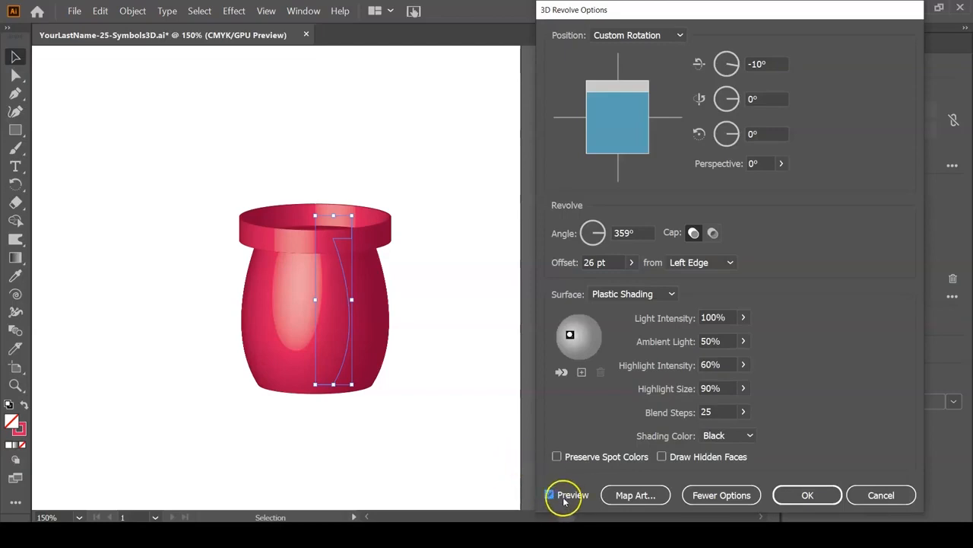
{"action": "left_click", "coordinate": [628, 498]}
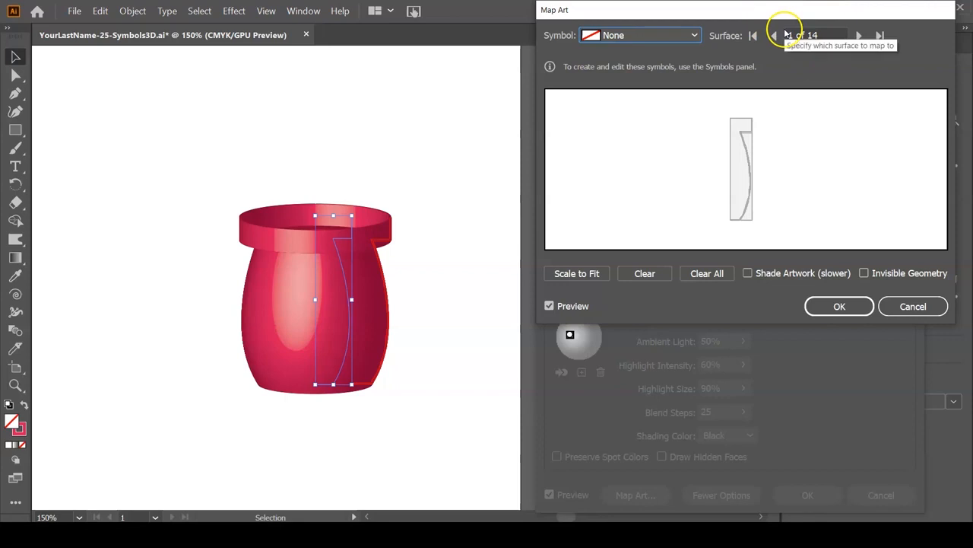
Step: Go through the vase's mappable surfaces to surface 7 of 14, the outer body
{"action": "left_click", "coordinate": [859, 36]}
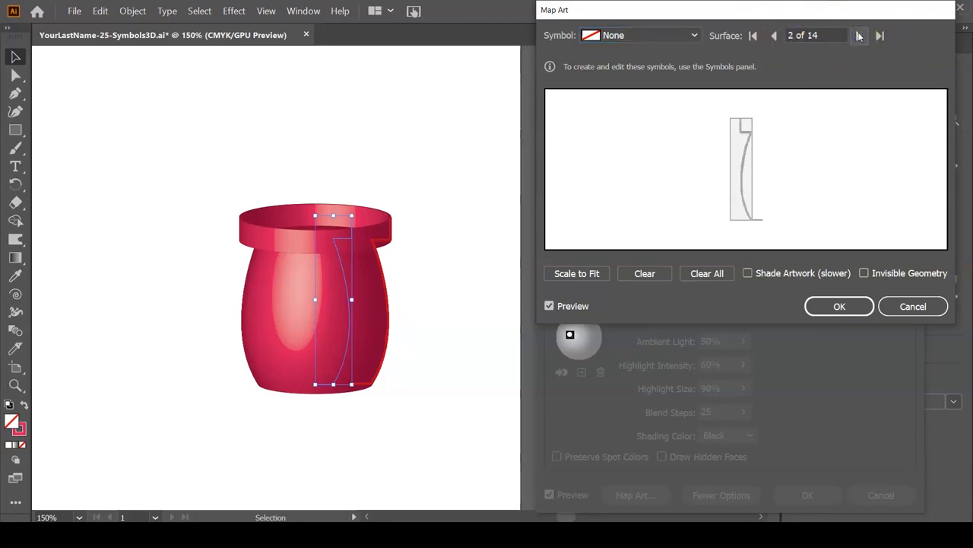
{"action": "left_click", "coordinate": [859, 36]}
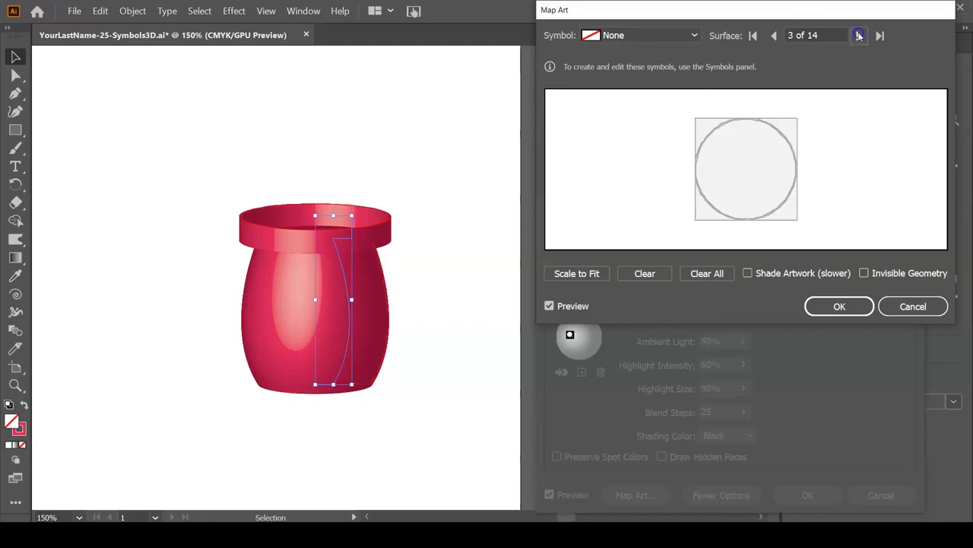
{"action": "left_click", "coordinate": [859, 36]}
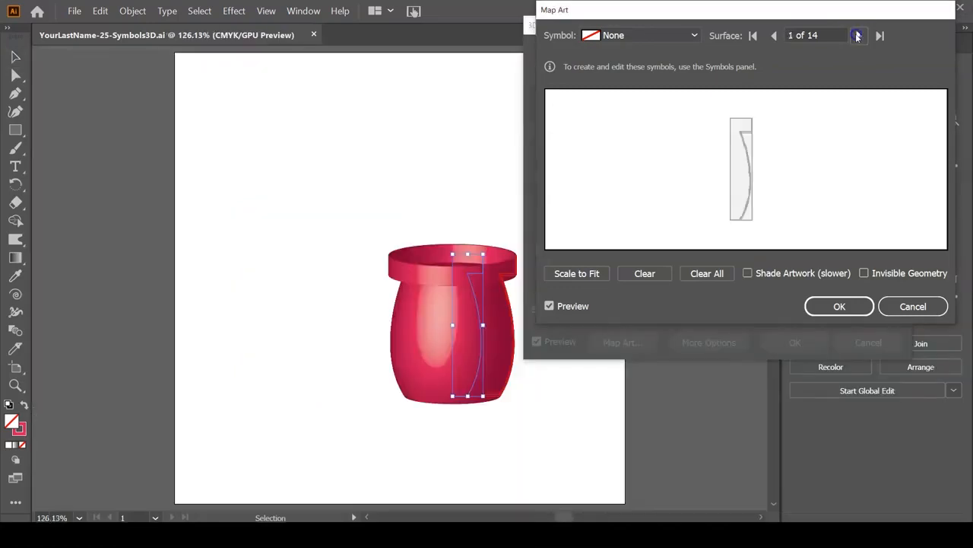
{"action": "left_click", "coordinate": [859, 36]}
{"action": "left_click", "coordinate": [860, 36]}
{"action": "left_click", "coordinate": [857, 36]}
{"action": "left_click", "coordinate": [858, 36]}
{"action": "left_click", "coordinate": [857, 37]}
{"action": "left_click", "coordinate": [857, 36]}
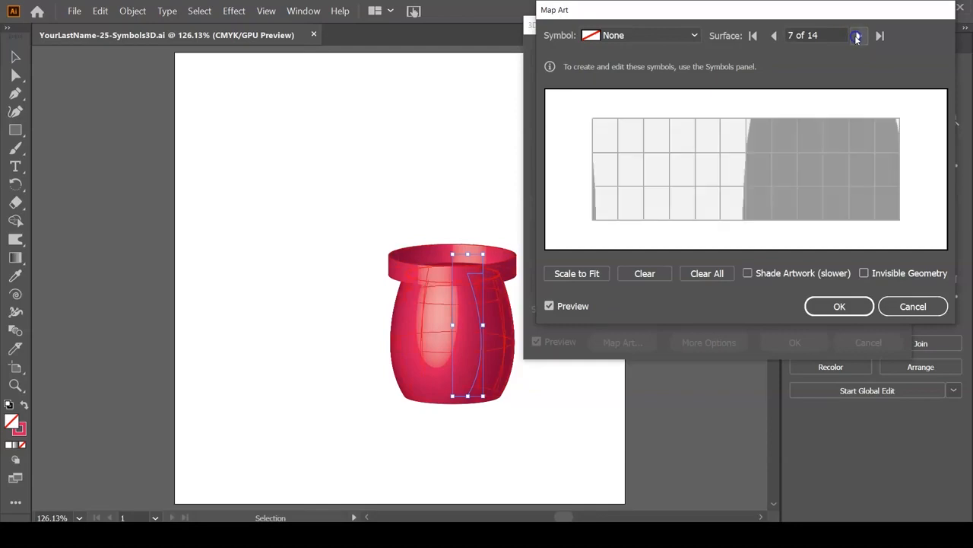
Step: Map the Florid Vector Pack 07 symbol onto surface 7 and shift the oversized artwork until its corner is reachable
{"action": "left_click", "coordinate": [672, 36]}
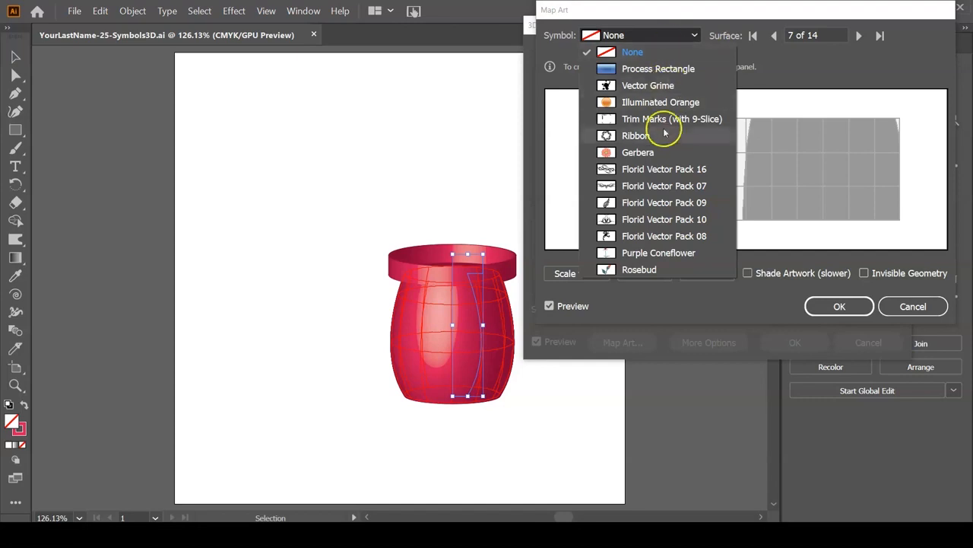
{"action": "left_click", "coordinate": [660, 186]}
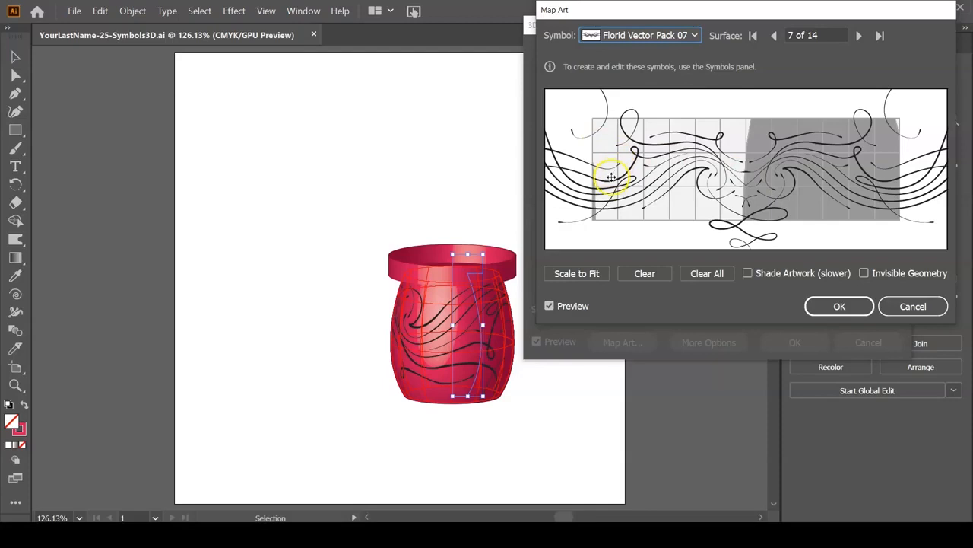
{"action": "mouse_move", "coordinate": [891, 191]}
{"action": "left_mouse_down"}
{"action": "mouse_move", "coordinate": [669, 164]}
{"action": "mouse_move", "coordinate": [558, 174]}
{"action": "left_mouse_up"}
{"action": "left_click_drag", "start_coordinate": [622, 175], "coordinate": [599, 165]}
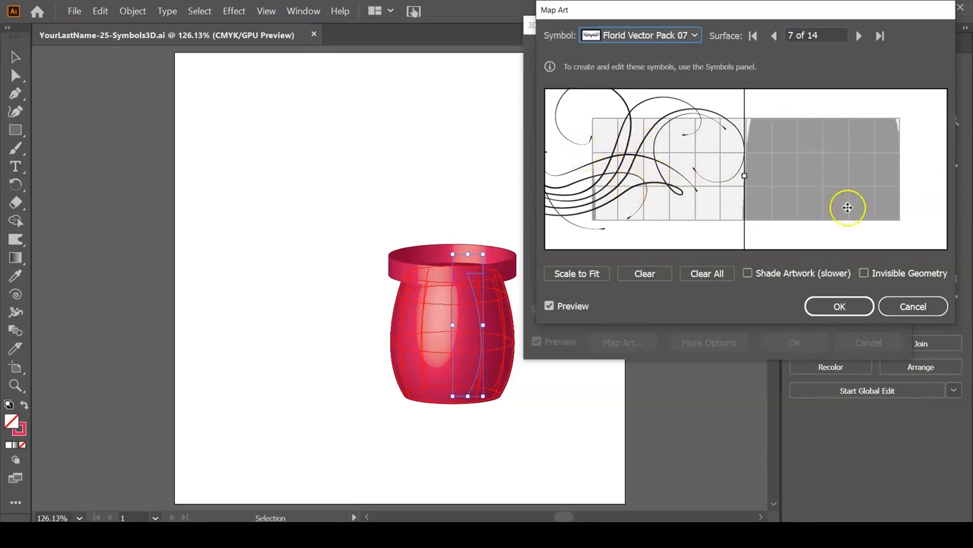
{"action": "left_click_drag", "start_coordinate": [638, 165], "coordinate": [869, 159]}
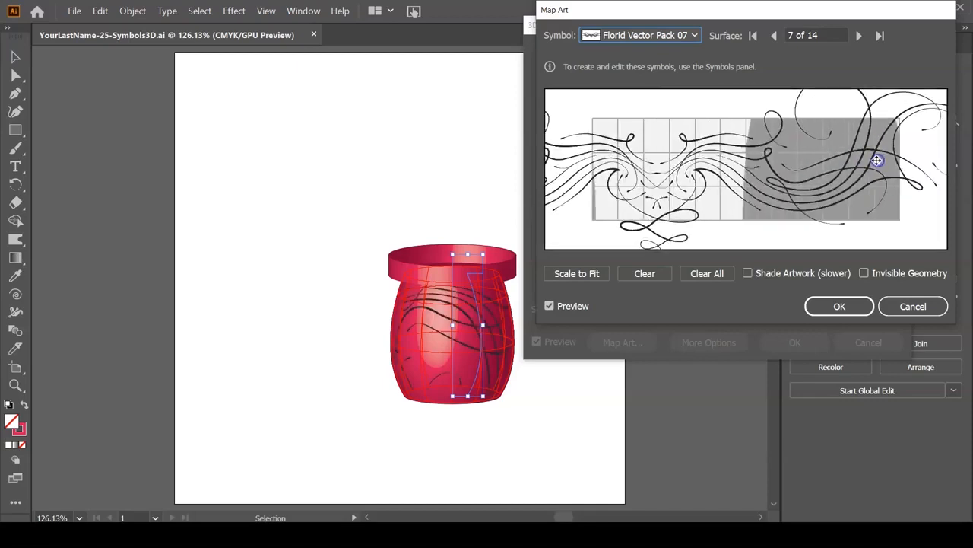
{"action": "mouse_move", "coordinate": [778, 167]}
{"action": "left_mouse_down"}
{"action": "mouse_move", "coordinate": [835, 174]}
{"action": "mouse_move", "coordinate": [791, 183]}
{"action": "mouse_move", "coordinate": [826, 178]}
{"action": "mouse_move", "coordinate": [808, 156]}
{"action": "mouse_move", "coordinate": [760, 164]}
{"action": "left_mouse_up"}
{"action": "left_click", "coordinate": [795, 178]}
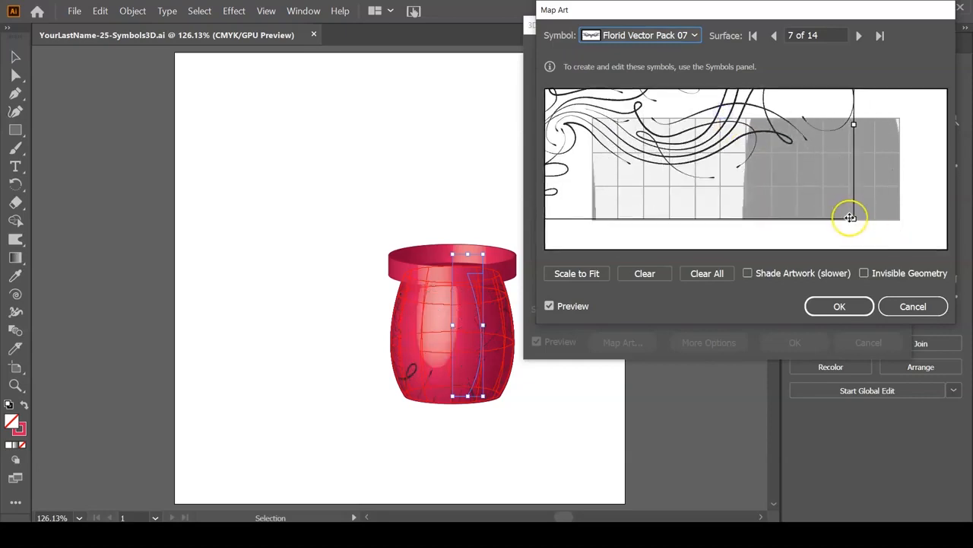
Step: Scale the Florid Vector Pack 07 artwork down and move it over the shaded part of the surface grid
{"action": "left_click_drag", "start_coordinate": [847, 215], "coordinate": [772, 201]}
{"action": "left_click_drag", "start_coordinate": [880, 116], "coordinate": [637, 158]}
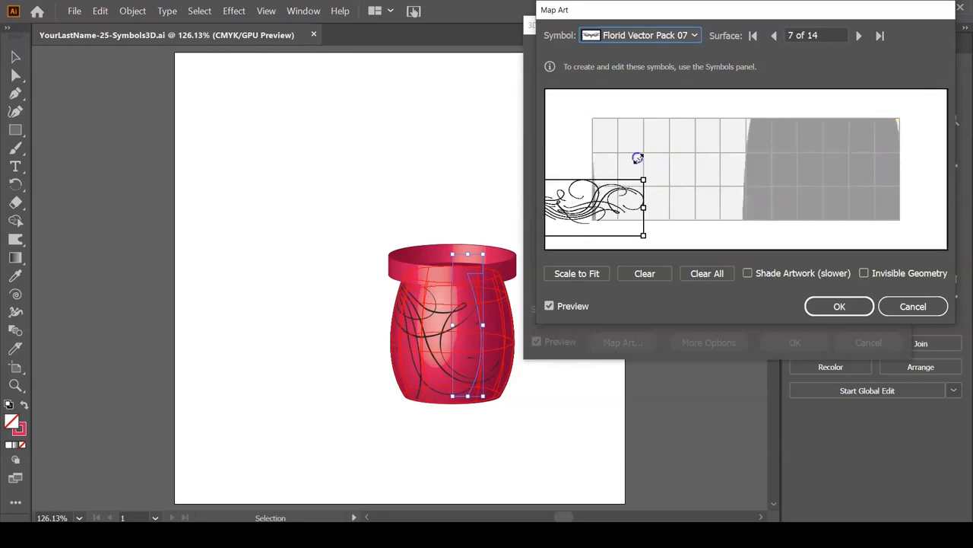
{"action": "left_click_drag", "start_coordinate": [600, 228], "coordinate": [833, 197]}
Step: Rotate the ornament to slope down toward the right, and resize and reposition it to fit the shaded area
{"action": "left_click_drag", "start_coordinate": [919, 163], "coordinate": [905, 128]}
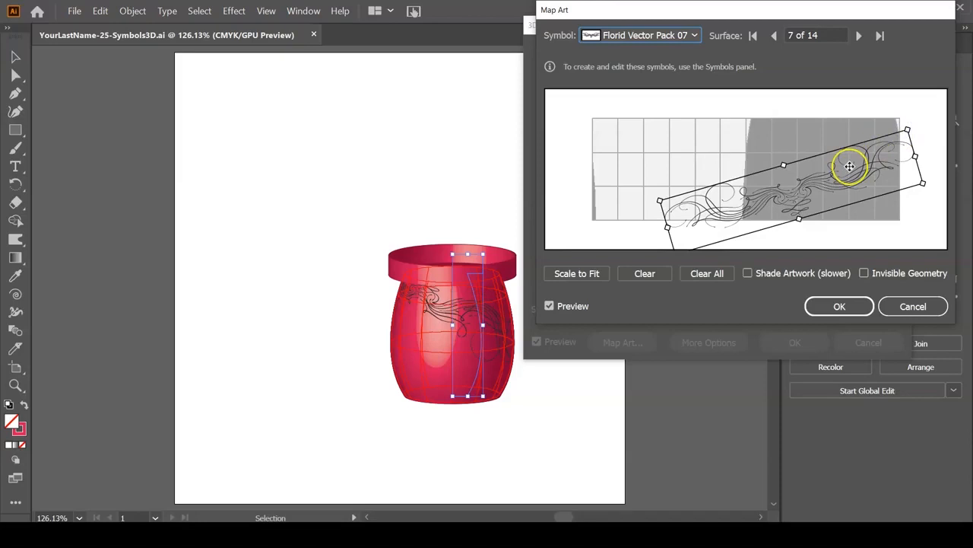
{"action": "left_click_drag", "start_coordinate": [913, 124], "coordinate": [940, 226]}
{"action": "left_click_drag", "start_coordinate": [788, 195], "coordinate": [815, 179]}
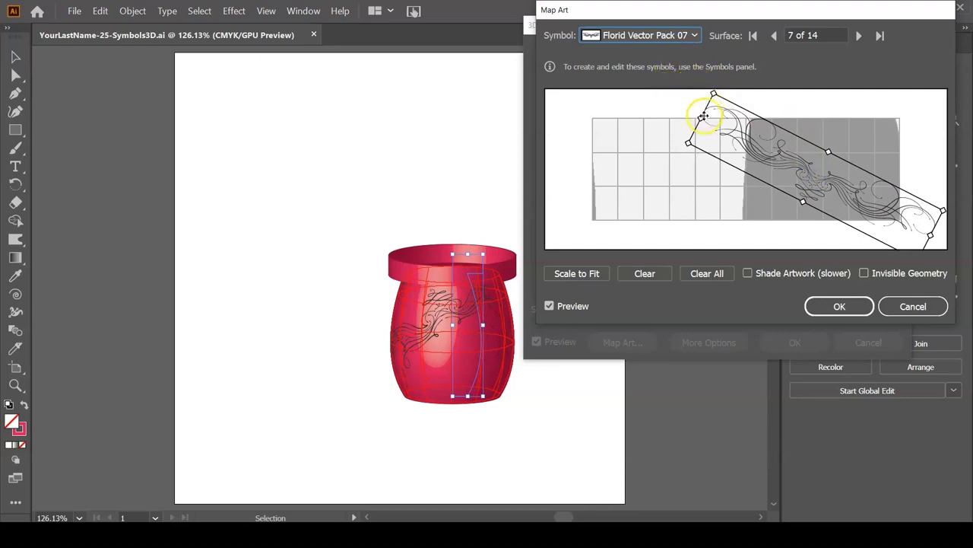
{"action": "left_click_drag", "start_coordinate": [703, 116], "coordinate": [750, 131]}
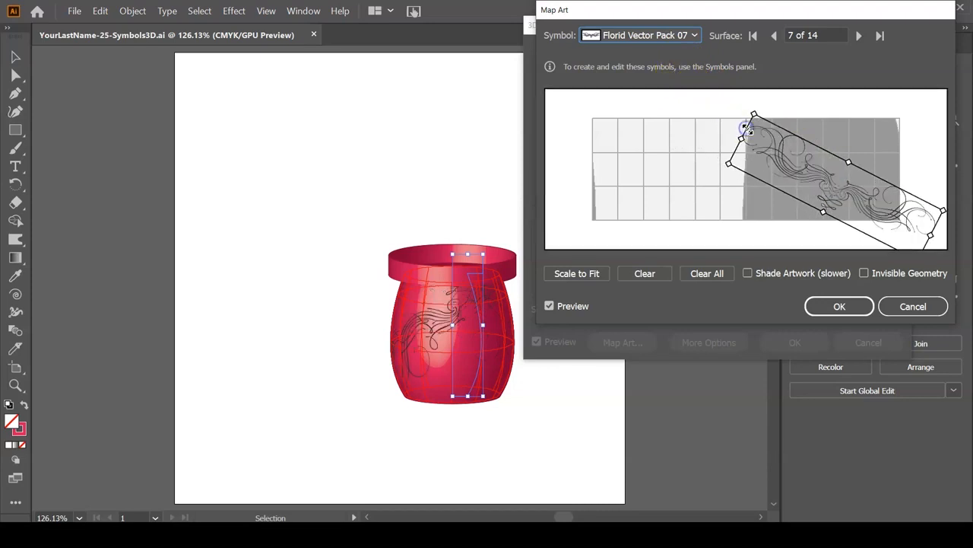
{"action": "left_click", "coordinate": [918, 26]}
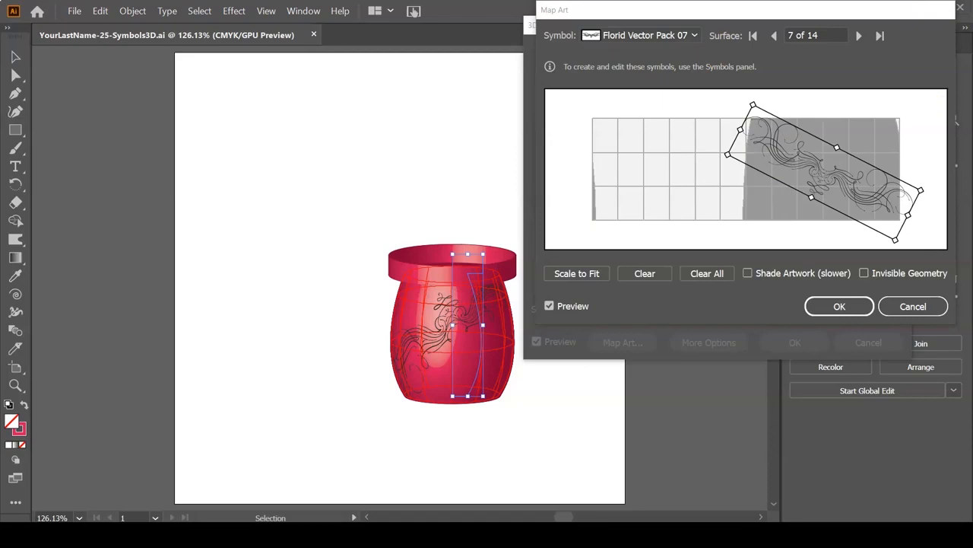
Step: Examine the vase's remaining surfaces in Map Art, cycling through all 14 back to surface 7
{"action": "left_click", "coordinate": [858, 35]}
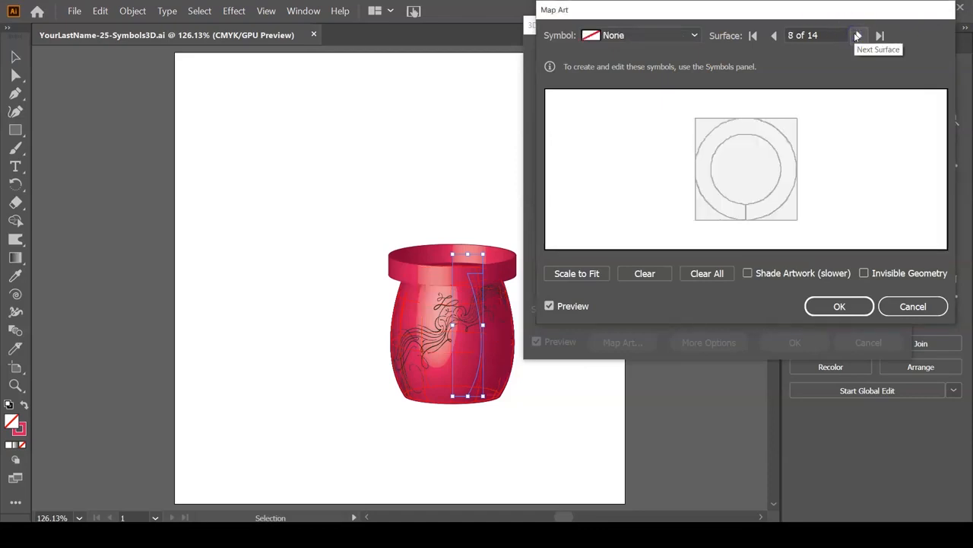
{"action": "left_click", "coordinate": [857, 35]}
{"action": "left_click", "coordinate": [857, 35]}
{"action": "left_click", "coordinate": [857, 35]}
{"action": "left_click", "coordinate": [858, 35]}
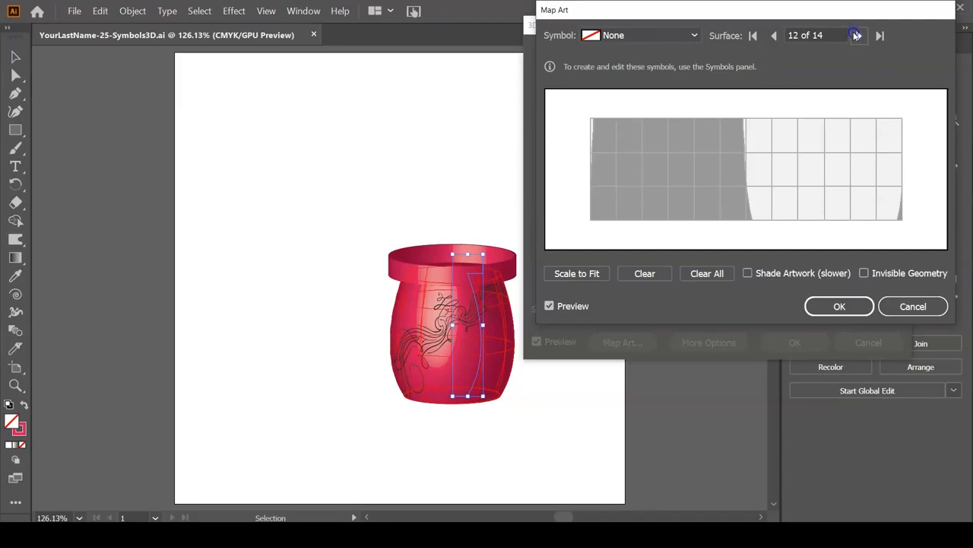
{"action": "left_click", "coordinate": [857, 35]}
{"action": "left_click", "coordinate": [857, 35]}
{"action": "left_click", "coordinate": [857, 35]}
{"action": "left_click", "coordinate": [857, 35]}
{"action": "left_click", "coordinate": [857, 35]}
{"action": "left_click", "coordinate": [857, 35]}
{"action": "left_click", "coordinate": [857, 35]}
{"action": "left_click", "coordinate": [857, 35]}
{"action": "left_click", "coordinate": [857, 35]}
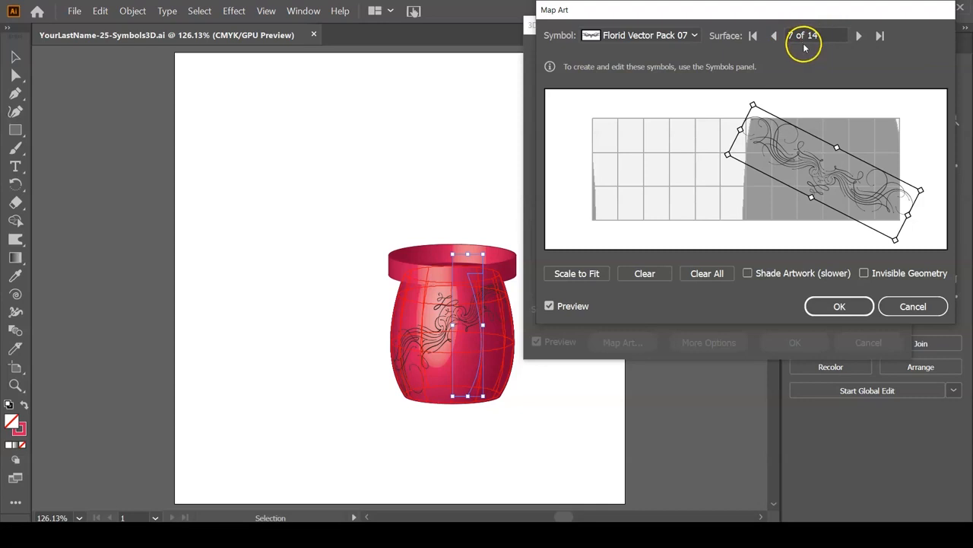
Step: Accept the mapped artwork, apply the 3D Revolve changes to the vase, and save the document
{"action": "left_click", "coordinate": [835, 305]}
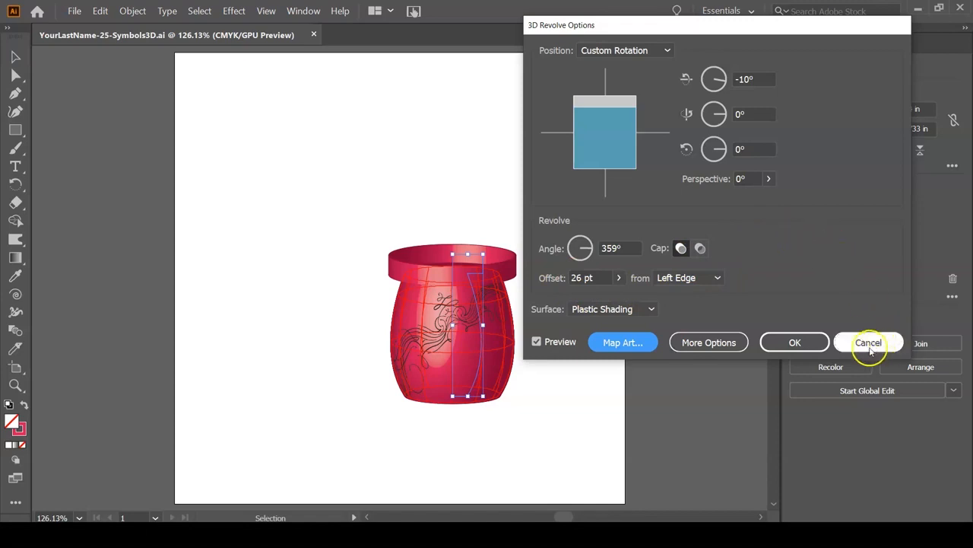
{"action": "left_click", "coordinate": [795, 343]}
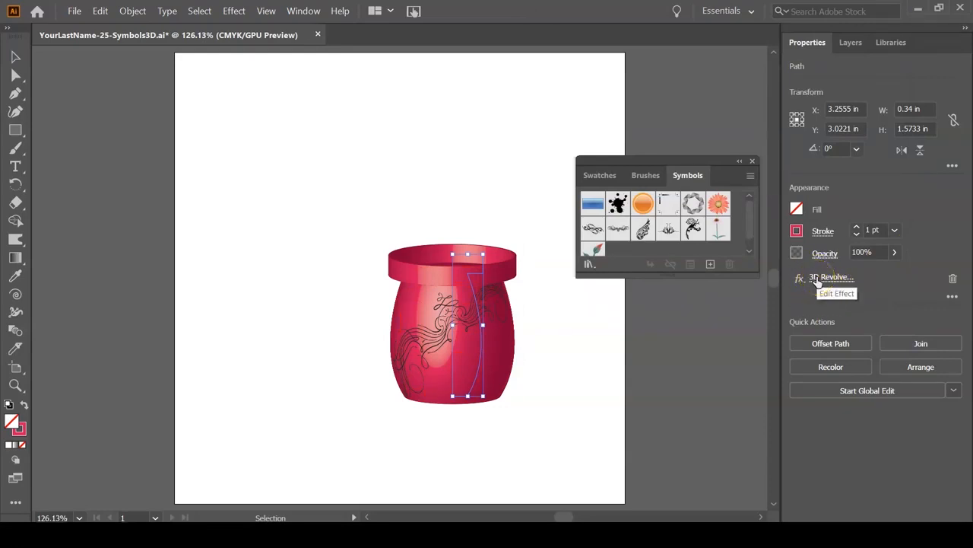
{"action": "left_click", "coordinate": [800, 277]}
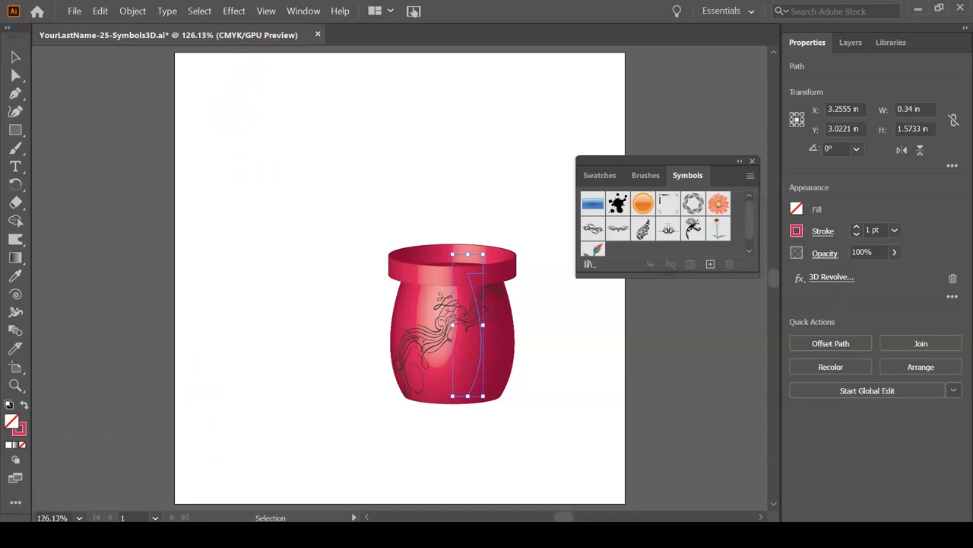
{"action": "key", "text": "ctrl+s"}
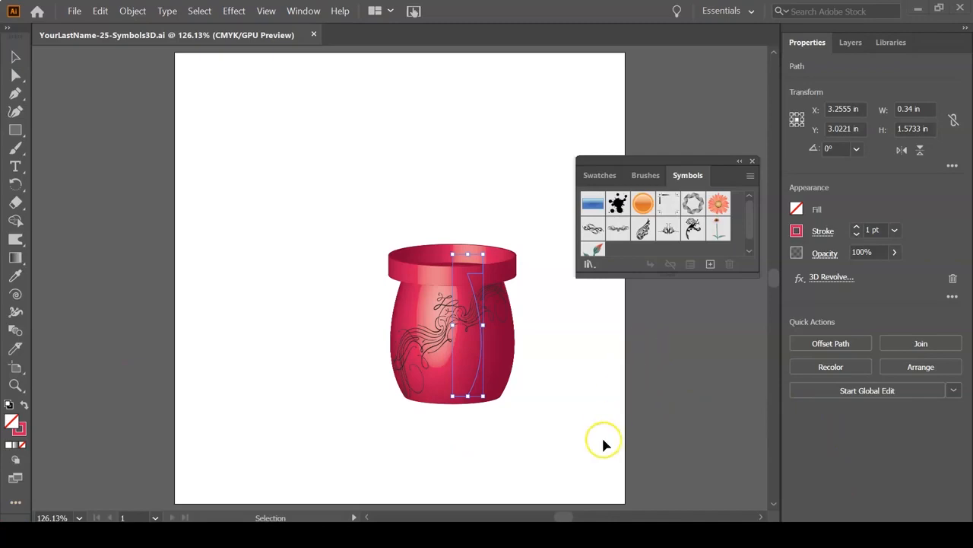
Step: Deselect the vase and view the document in Outline mode to inspect the underlying profile path
{"action": "key", "text": "a"}
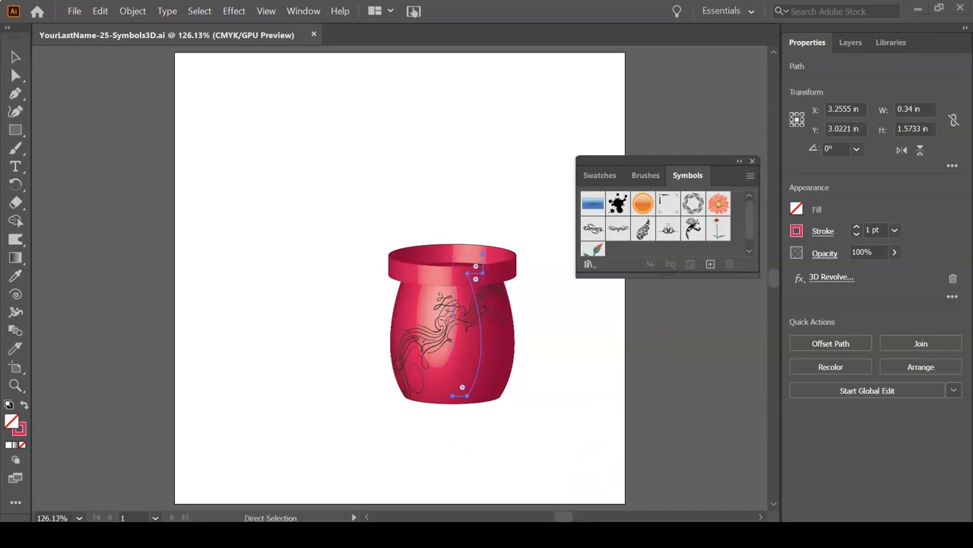
{"action": "key", "text": "v"}
{"action": "key", "text": "ctrl+y"}
{"action": "left_click", "coordinate": [466, 210]}
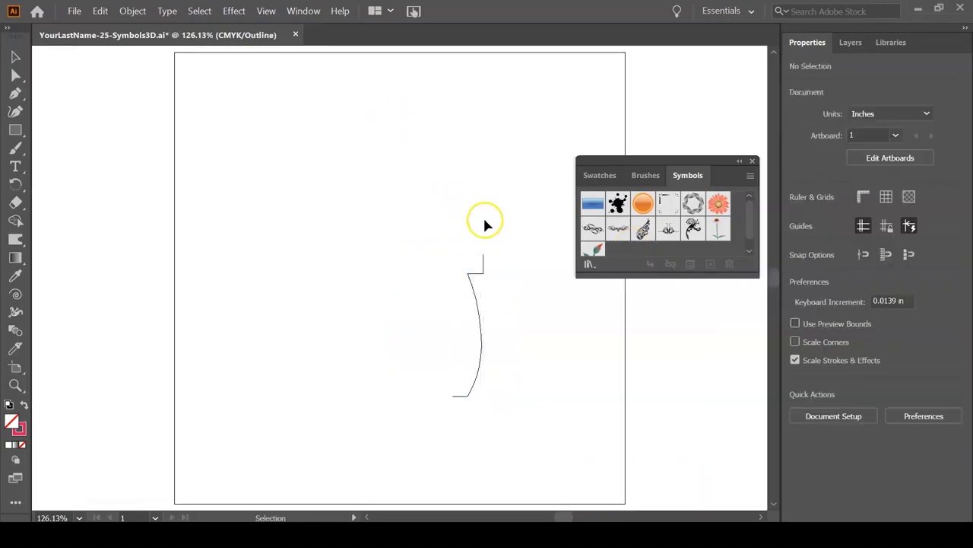
{"action": "left_click", "coordinate": [526, 291]}
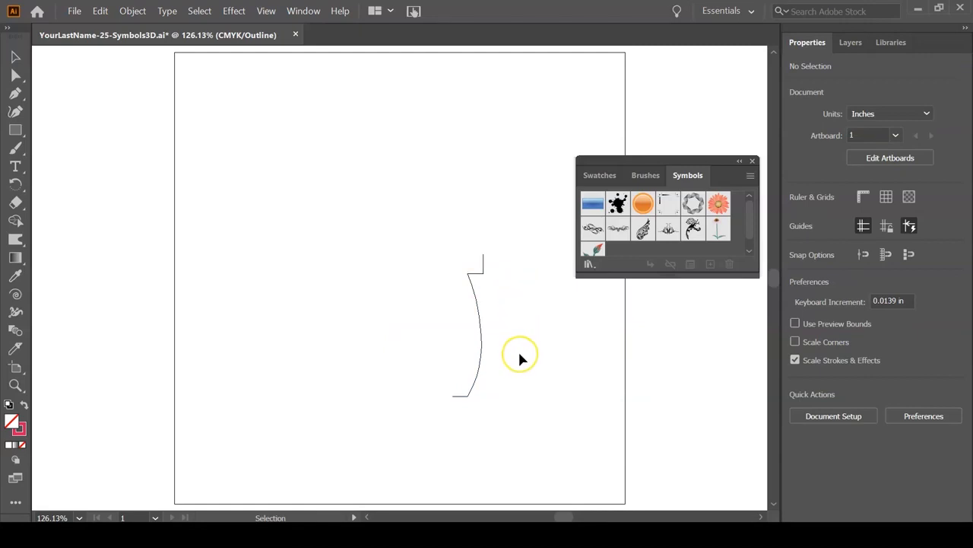
Step: Return the document to Preview mode and set the vase path's 3D Revolve angle to 360°
{"action": "key", "text": "ctrl+y"}
{"action": "key", "text": "v"}
{"action": "left_click", "coordinate": [476, 292]}
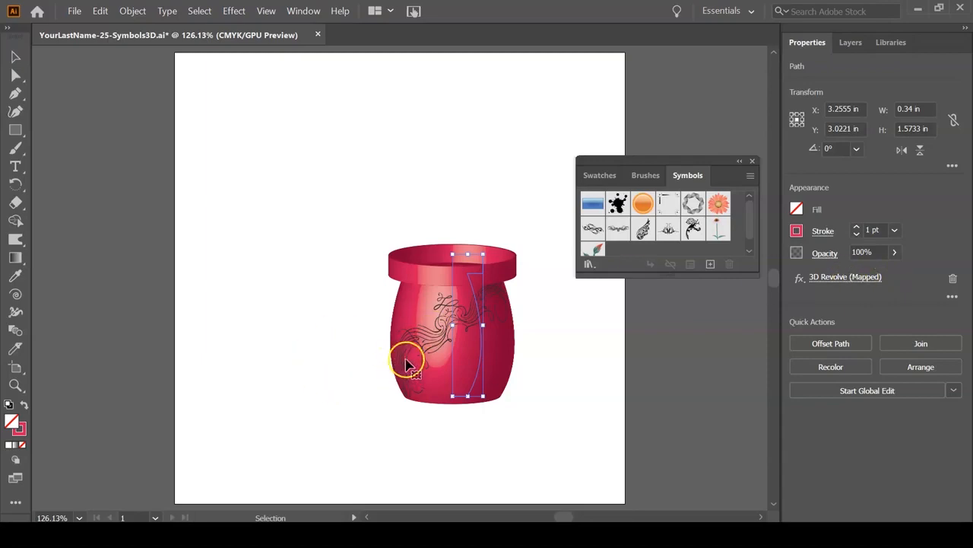
{"action": "left_click", "coordinate": [848, 278]}
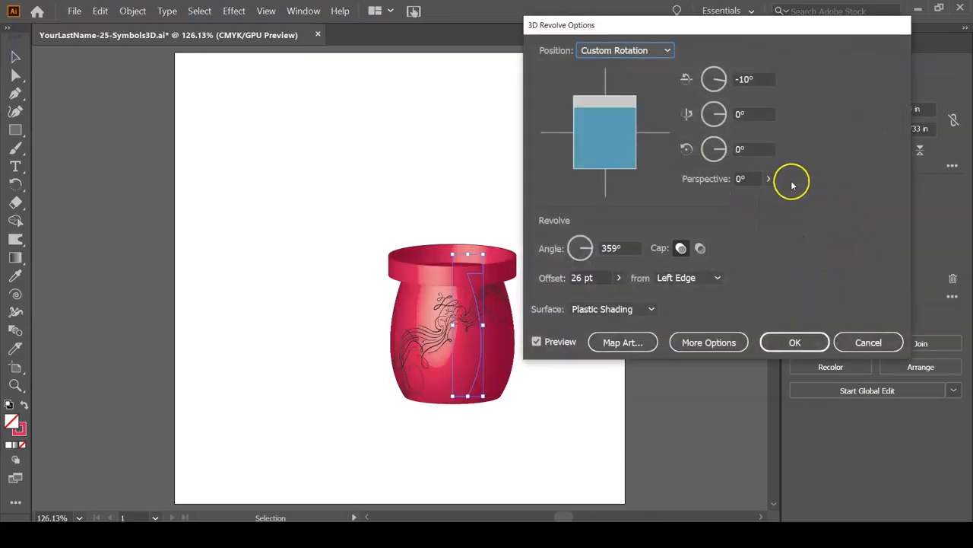
{"action": "left_click", "coordinate": [608, 248]}
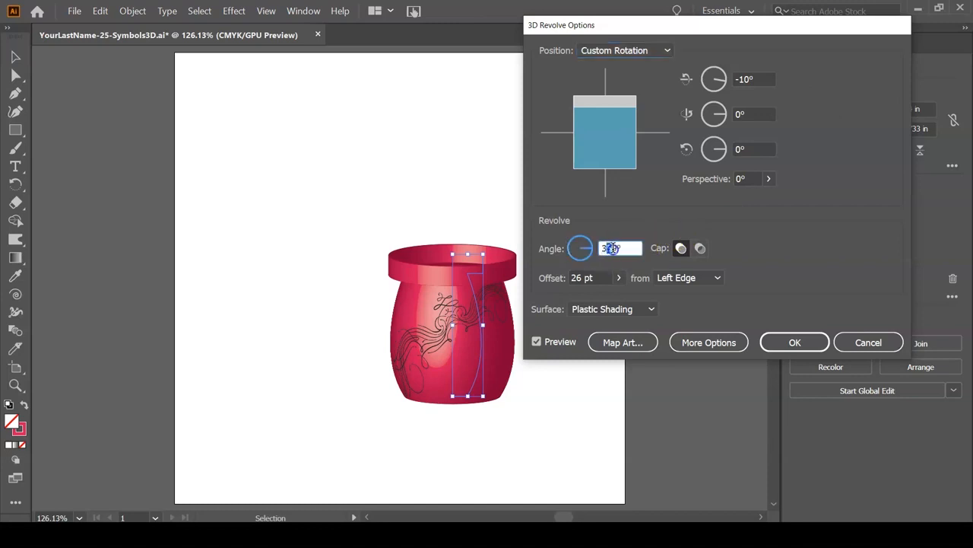
{"action": "type", "text": "360"}
{"action": "left_click", "coordinate": [797, 343]}
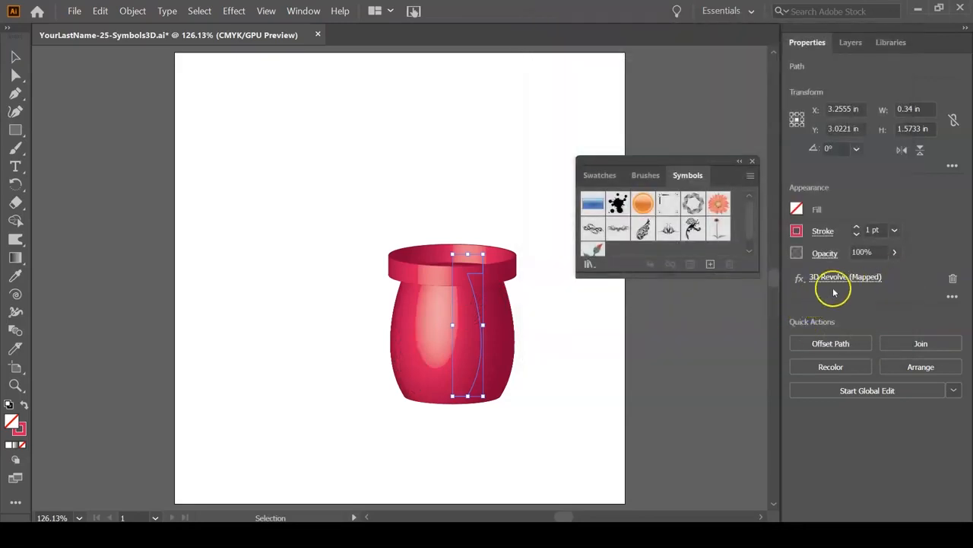
Step: Save the document and move the vase toward the lower-left area of the artboard
{"action": "key", "text": "a"}
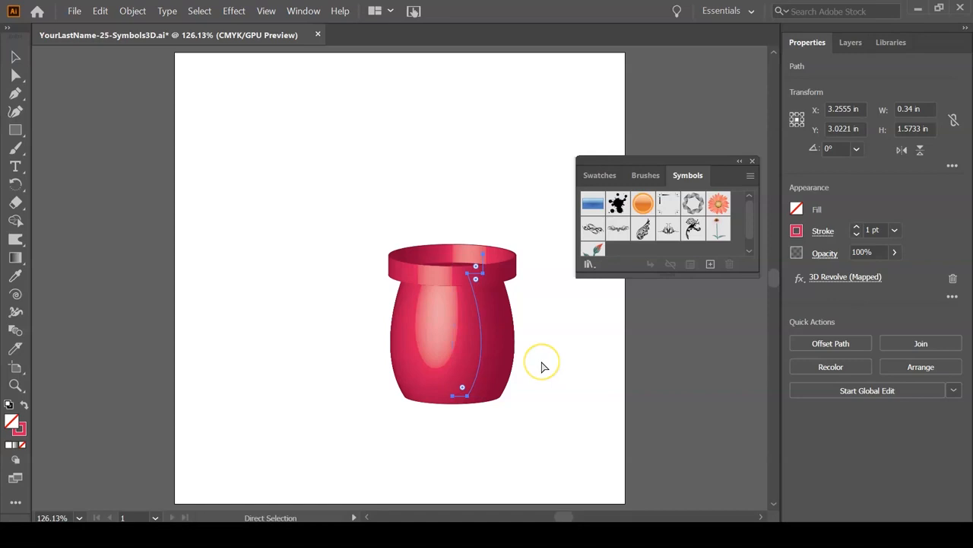
{"action": "key", "text": "ctrl+plus"}
{"action": "key", "text": "v"}
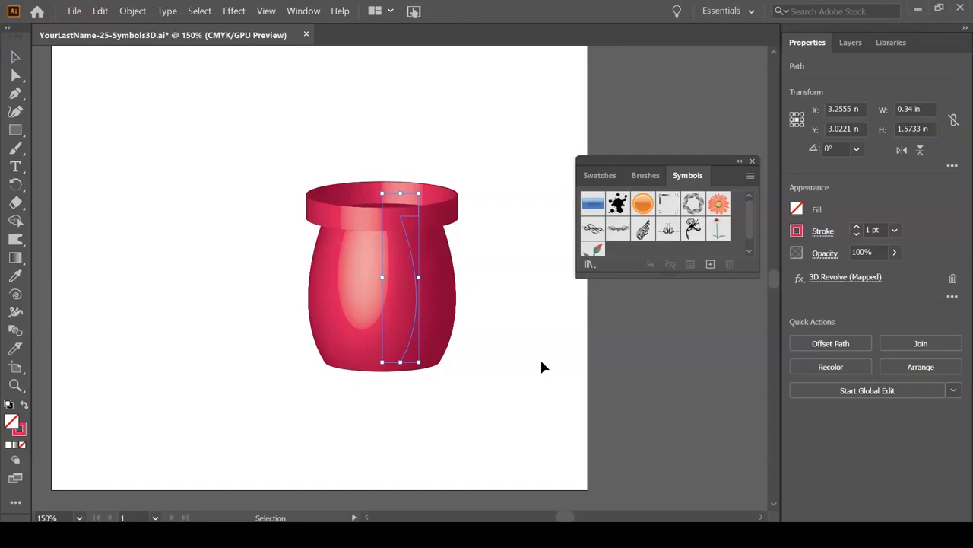
{"action": "key", "text": "a"}
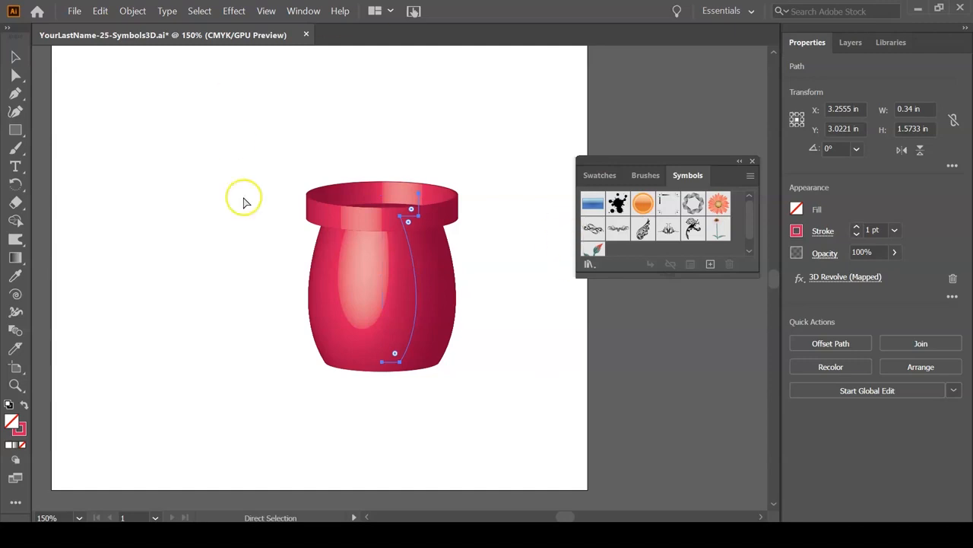
{"action": "key", "text": "v"}
{"action": "key", "text": "ctrl+s"}
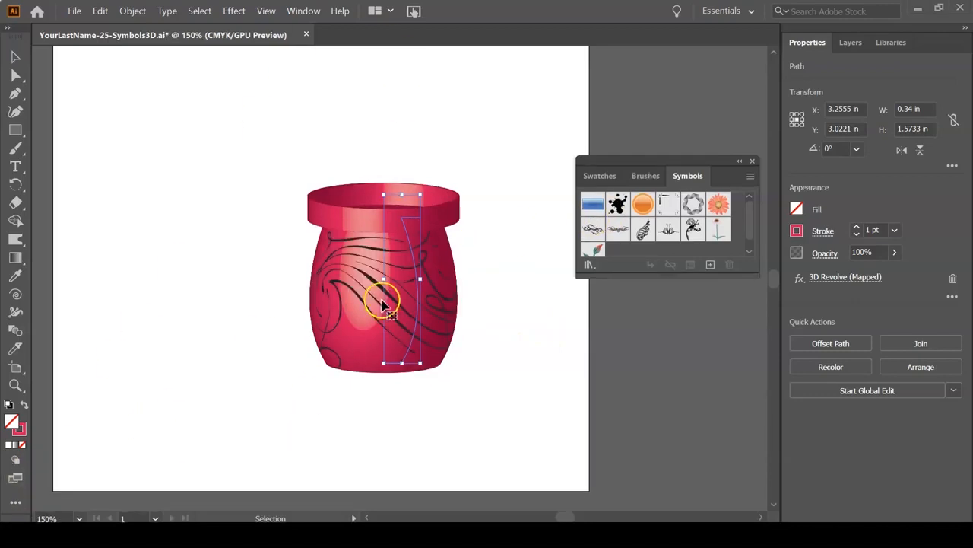
{"action": "left_click_drag", "start_coordinate": [411, 327], "coordinate": [316, 392]}
{"action": "left_click_drag", "start_coordinate": [323, 258], "coordinate": [554, 89]}
{"action": "mouse_move", "coordinate": [351, 431]}
{"action": "left_mouse_down"}
{"action": "mouse_move", "coordinate": [360, 429]}
{"action": "mouse_move", "coordinate": [379, 473]}
{"action": "left_mouse_up"}
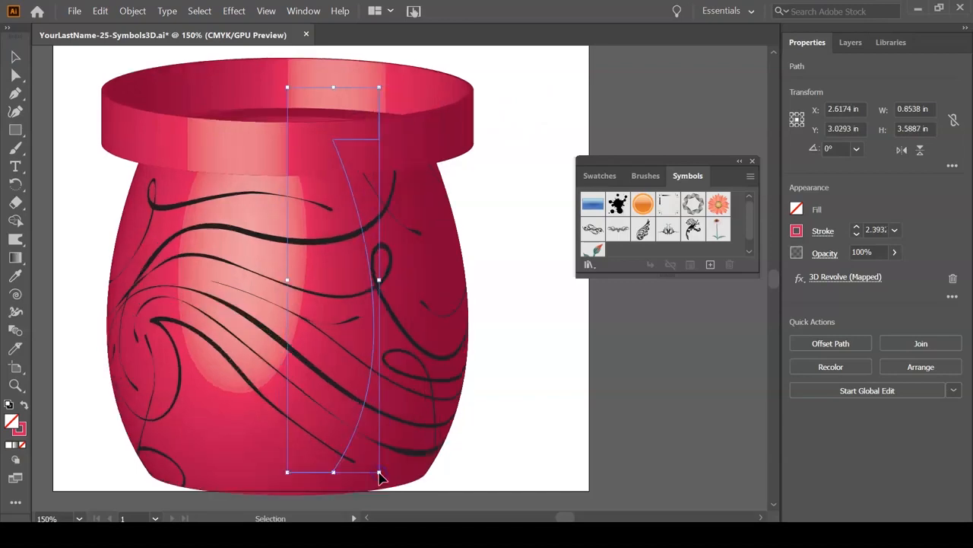
{"action": "key", "text": "a"}
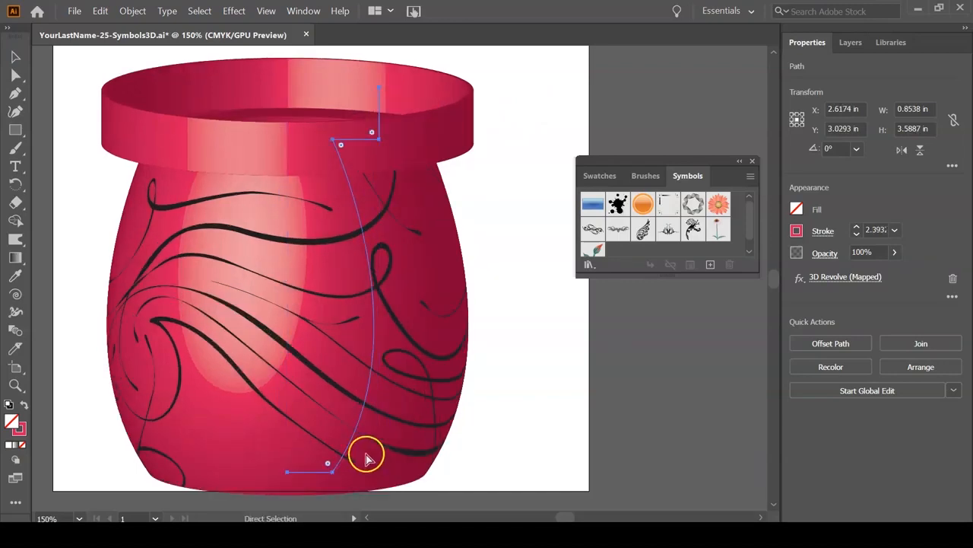
{"action": "key", "text": "ctrl+z"}
{"action": "key", "text": "ctrl+z"}
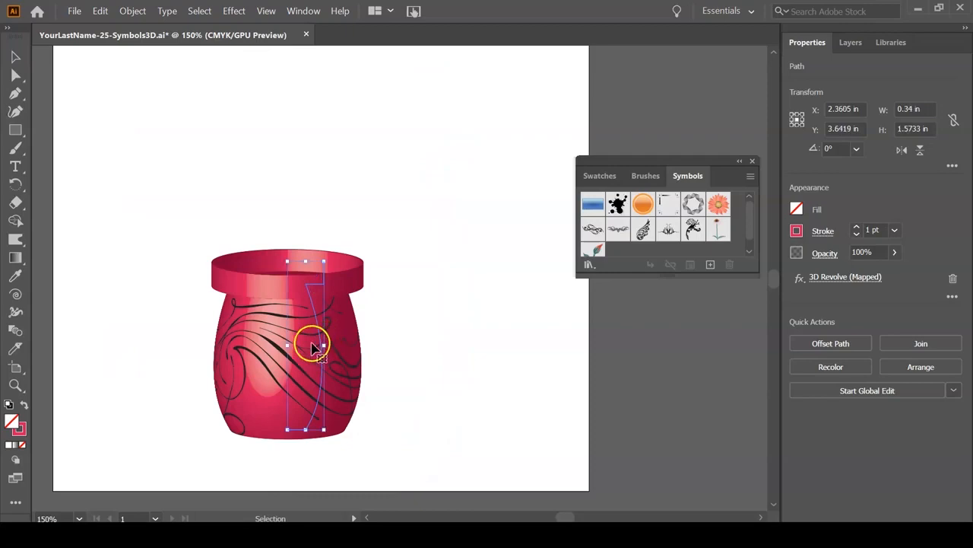
Step: Set up a uniform 200% Scale transform on the vase and preview it with Scale Strokes & Effects enabled
{"action": "right_click", "coordinate": [313, 347]}
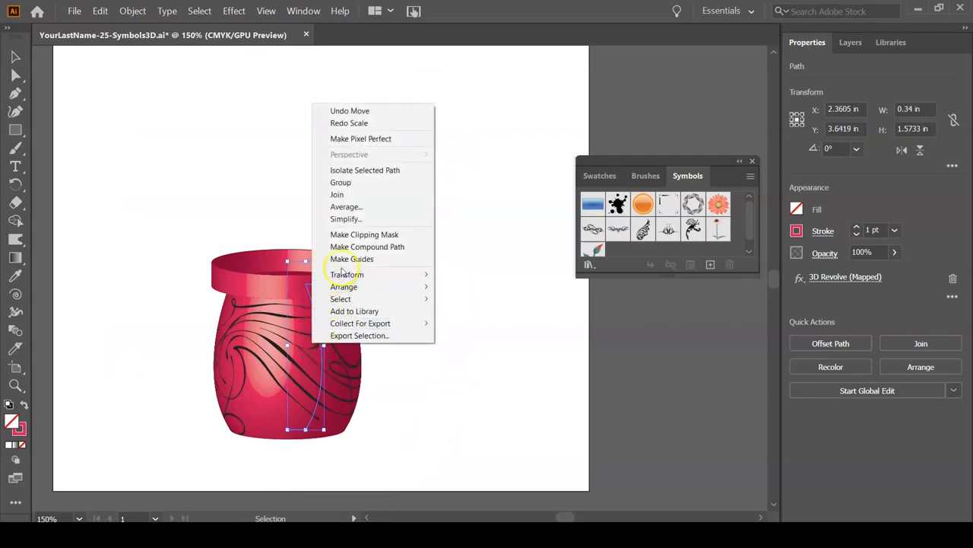
{"action": "mouse_move", "coordinate": [340, 278]}
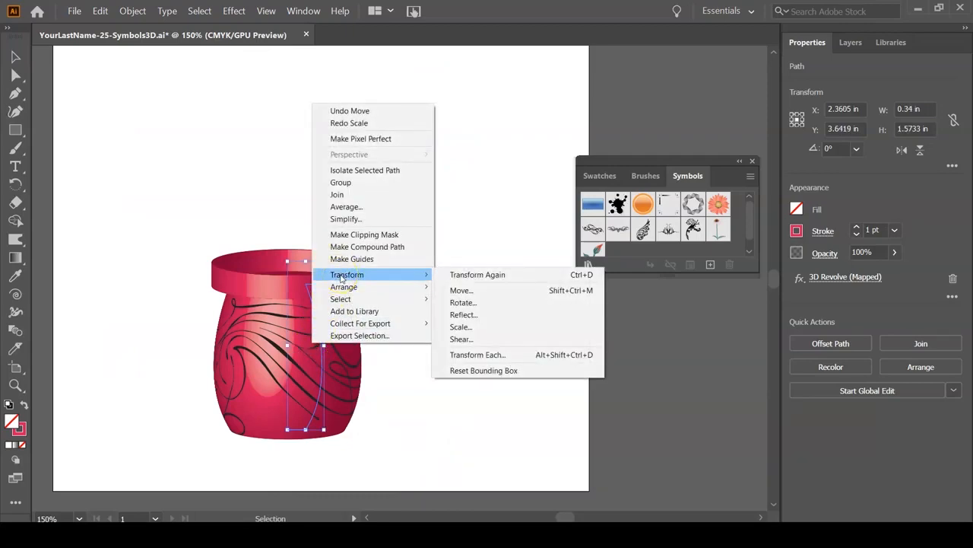
{"action": "left_click", "coordinate": [481, 327]}
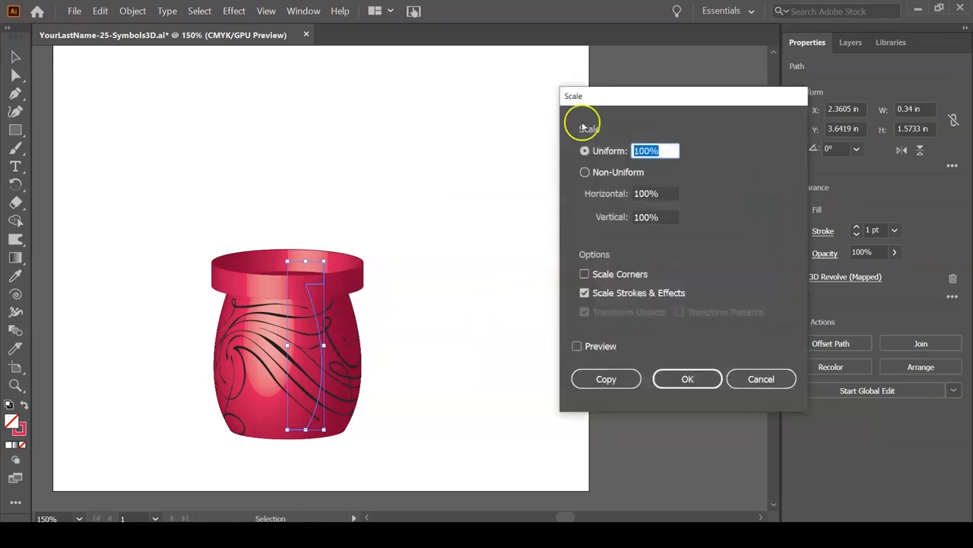
{"action": "left_click_drag", "start_coordinate": [668, 93], "coordinate": [538, 61]}
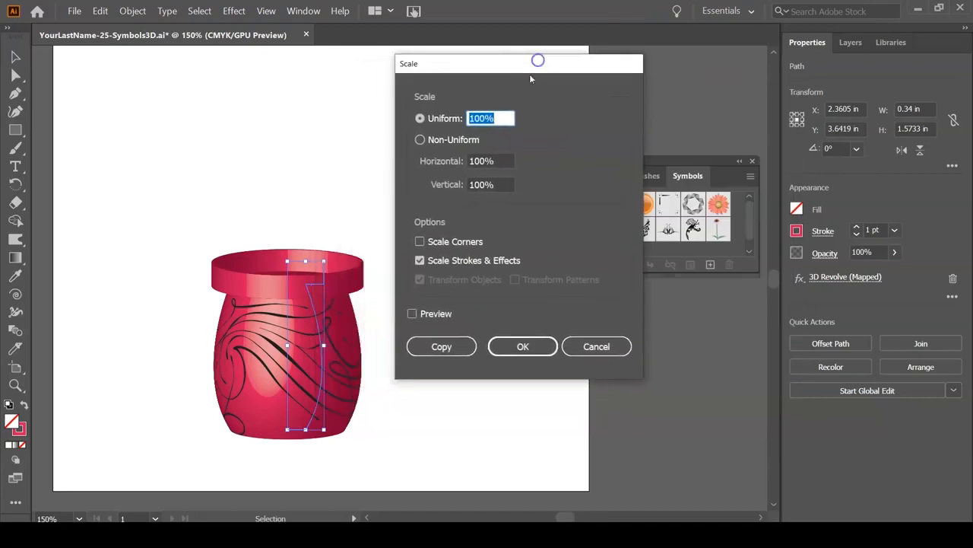
{"action": "left_click", "coordinate": [412, 313]}
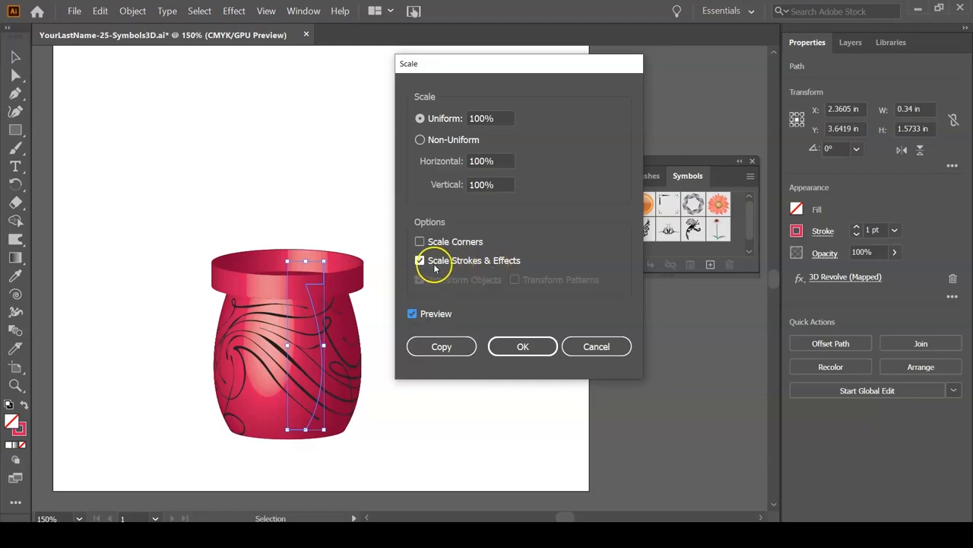
{"action": "left_click", "coordinate": [480, 118]}
{"action": "left_click_drag", "start_coordinate": [481, 117], "coordinate": [465, 119]}
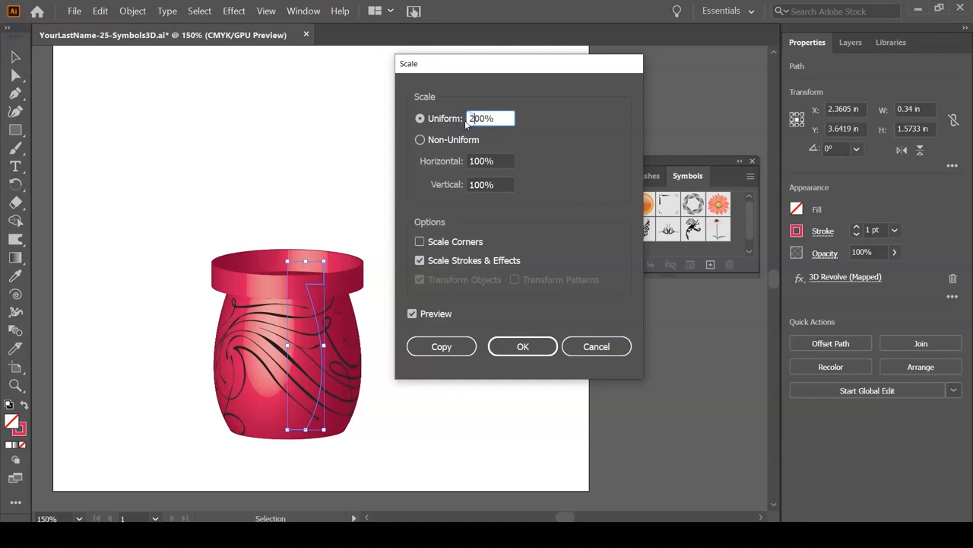
{"action": "type", "text": "2"}
{"action": "key", "text": "Tab"}
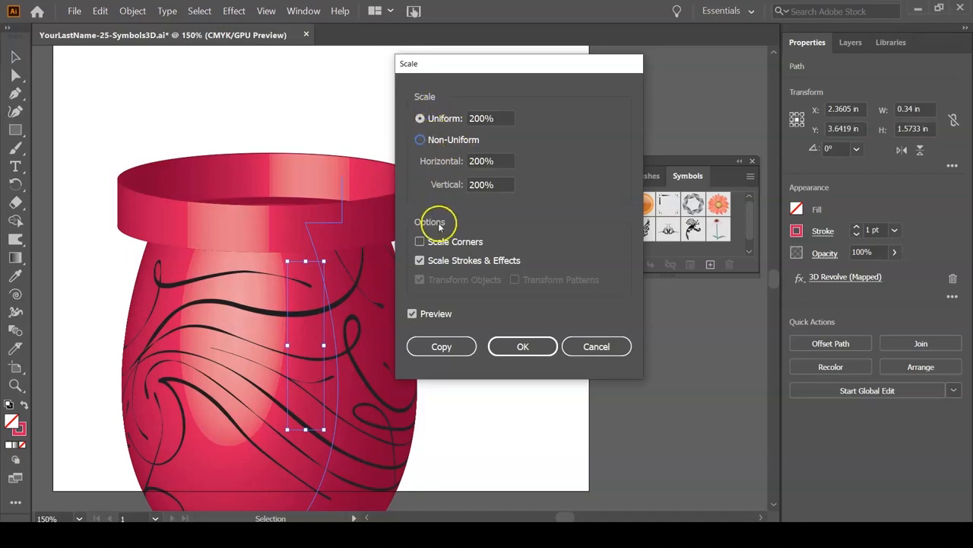
Step: Compare the 200% scale with Scale Strokes & Effects disabled, and apply it with the option enabled
{"action": "left_click", "coordinate": [471, 118]}
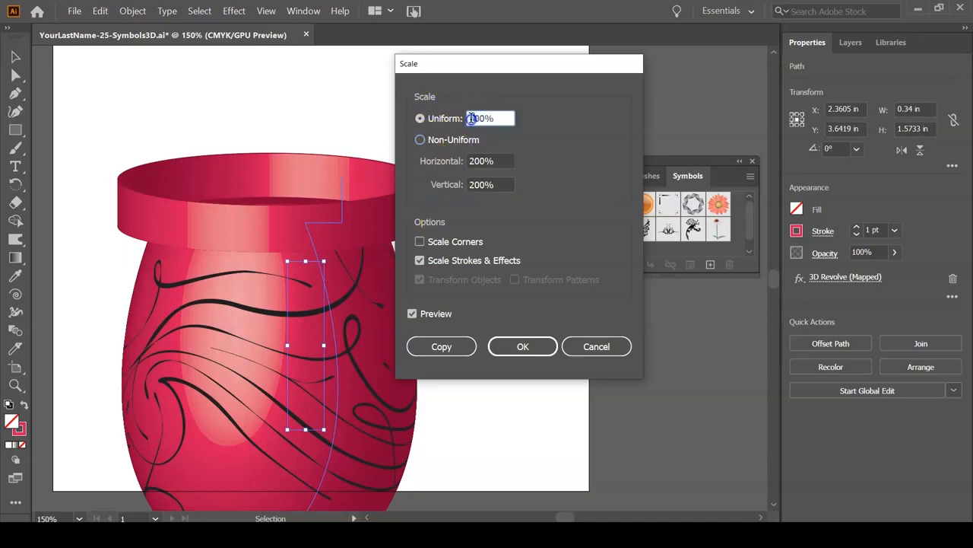
{"action": "type", "text": "100"}
{"action": "key", "text": "Tab"}
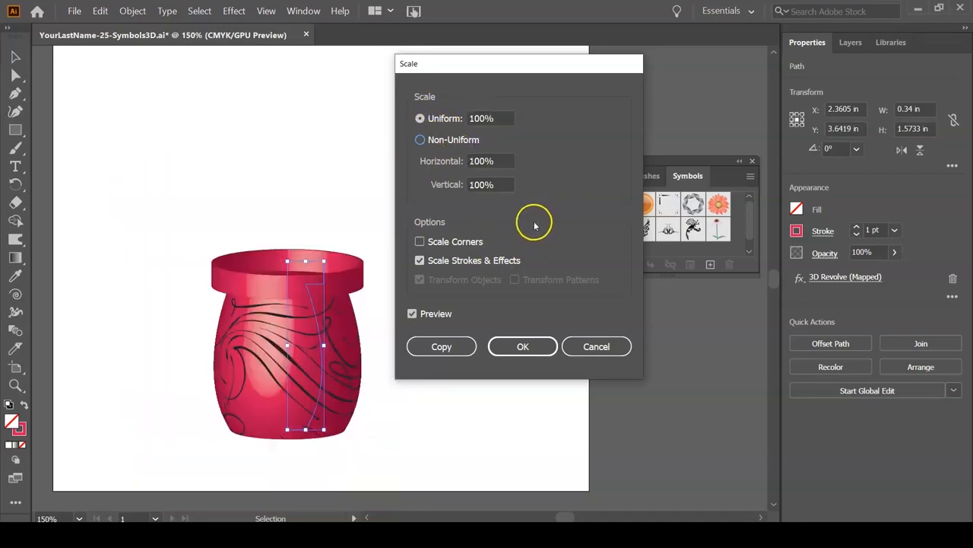
{"action": "left_click", "coordinate": [419, 261]}
{"action": "double_click", "coordinate": [475, 117]}
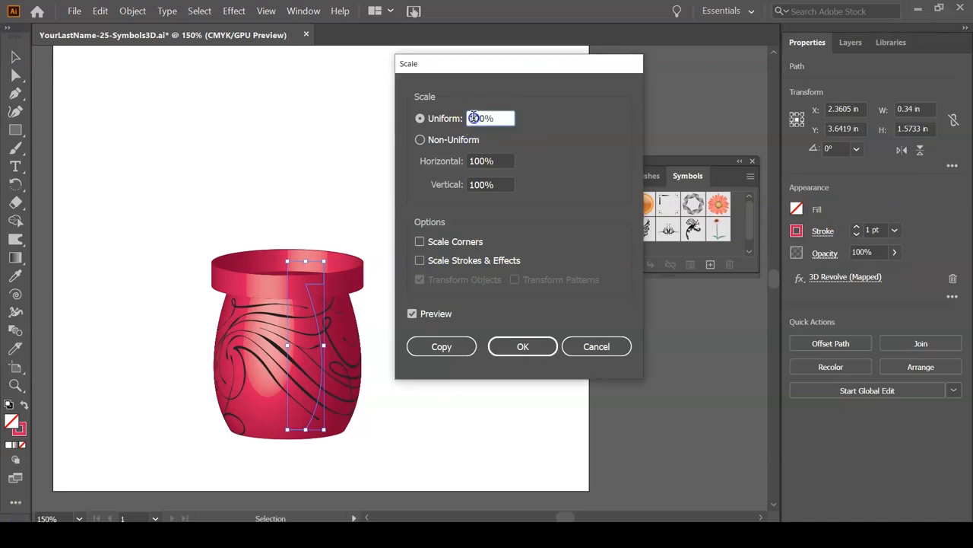
{"action": "key", "text": "Tab"}
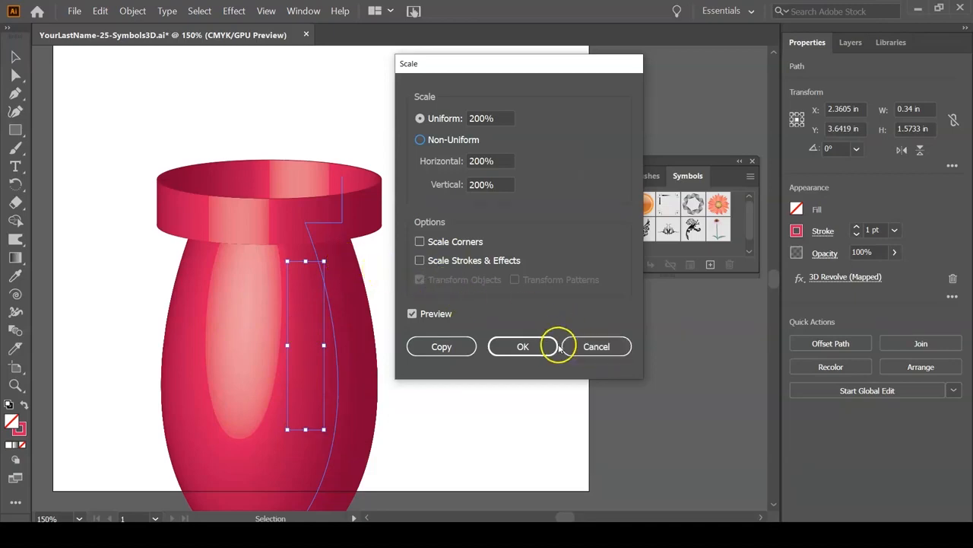
{"action": "left_click", "coordinate": [446, 263]}
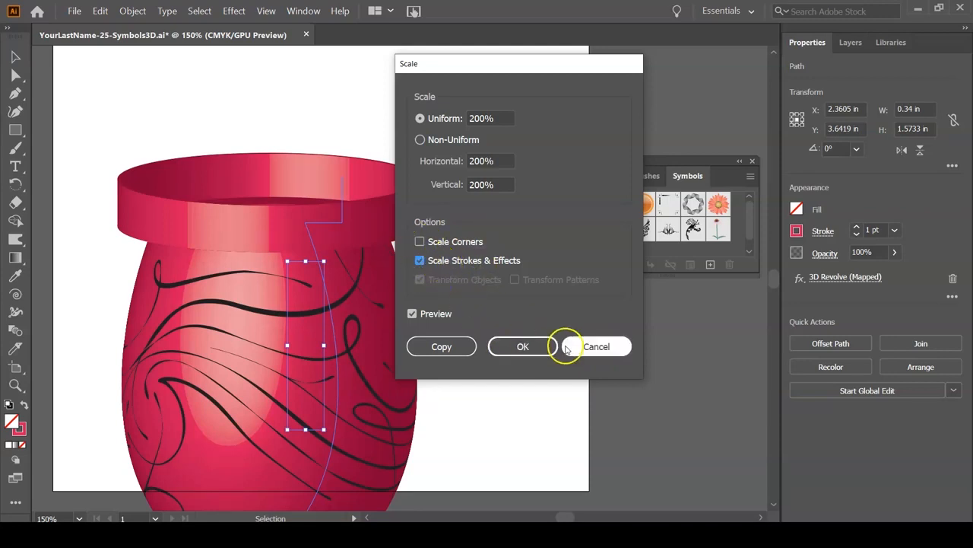
{"action": "left_click", "coordinate": [496, 348]}
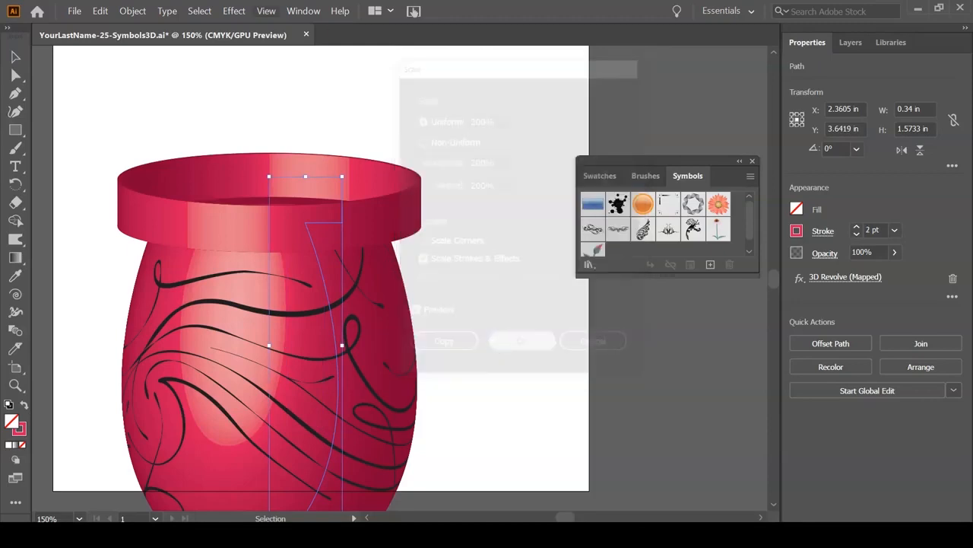
Step: Shrink the vase path to about 0.38 by 1.74 in near the artboard's lower left, and save the document
{"action": "left_click_drag", "start_coordinate": [347, 152], "coordinate": [308, 220]}
{"action": "left_click_drag", "start_coordinate": [281, 455], "coordinate": [308, 364]}
{"action": "key", "text": "a"}
{"action": "key", "text": "v"}
{"action": "key", "text": "ctrl+s"}
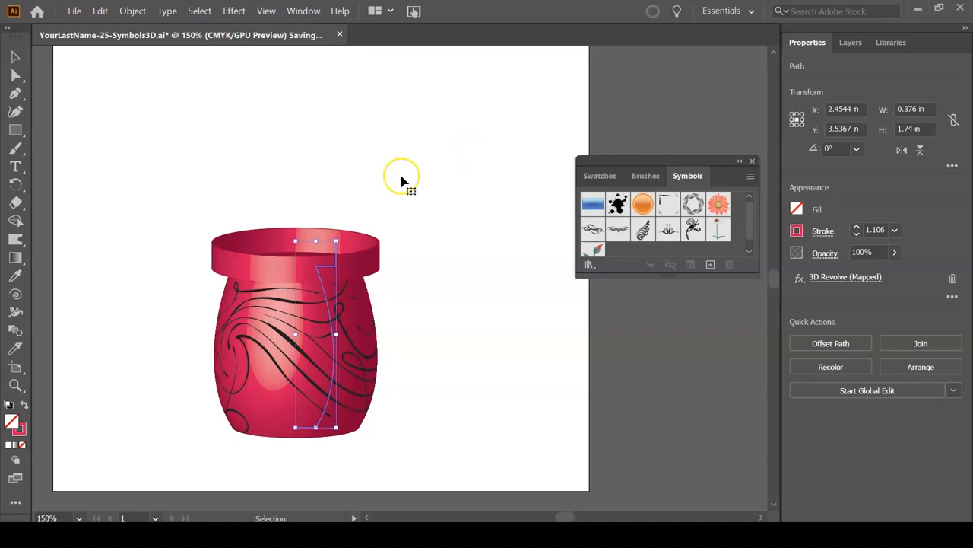
Step: Draw an ellipse about 1.38 in wide and 0.21 in high inside the vase's rim opening
{"action": "key", "text": "z"}
{"action": "left_click_drag", "start_coordinate": [210, 211], "coordinate": [136, 154]}
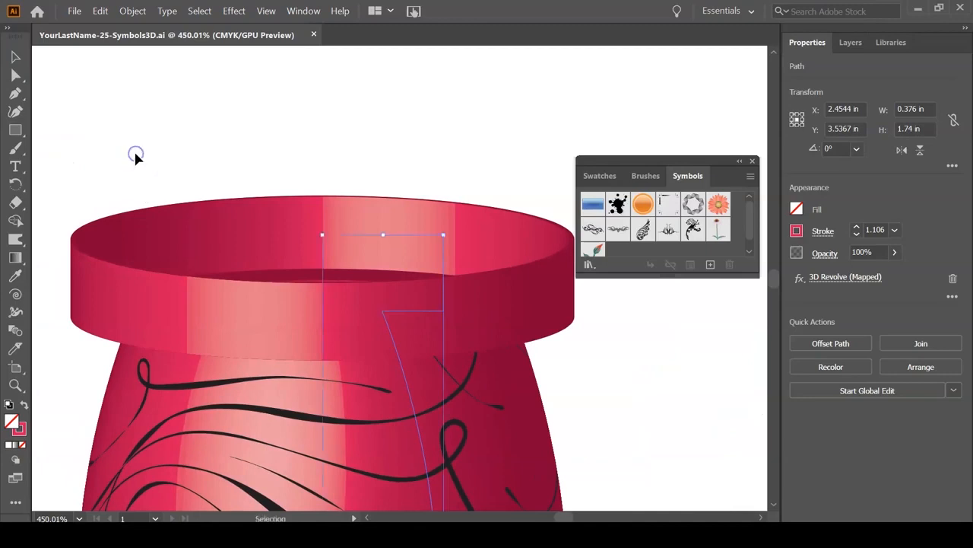
{"action": "left_click", "coordinate": [88, 118]}
{"action": "left_click", "coordinate": [16, 129]}
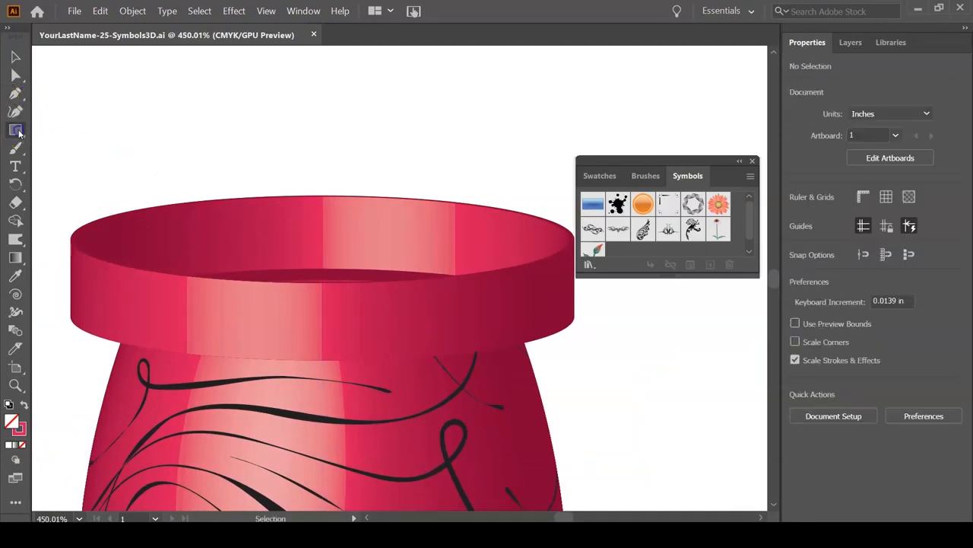
{"action": "left_click", "coordinate": [16, 131]}
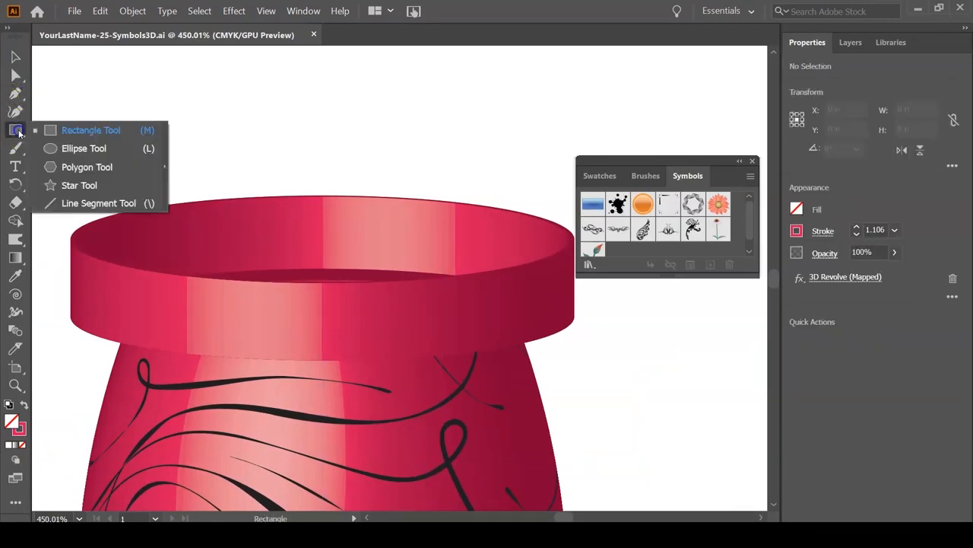
{"action": "left_click", "coordinate": [110, 150]}
{"action": "mouse_move", "coordinate": [103, 238]}
{"action": "left_mouse_down"}
{"action": "mouse_move", "coordinate": [360, 220]}
{"action": "mouse_move", "coordinate": [456, 257]}
{"action": "mouse_move", "coordinate": [543, 272]}
{"action": "mouse_move", "coordinate": [534, 283]}
{"action": "mouse_move", "coordinate": [535, 256]}
{"action": "mouse_move", "coordinate": [539, 282]}
{"action": "left_mouse_up"}
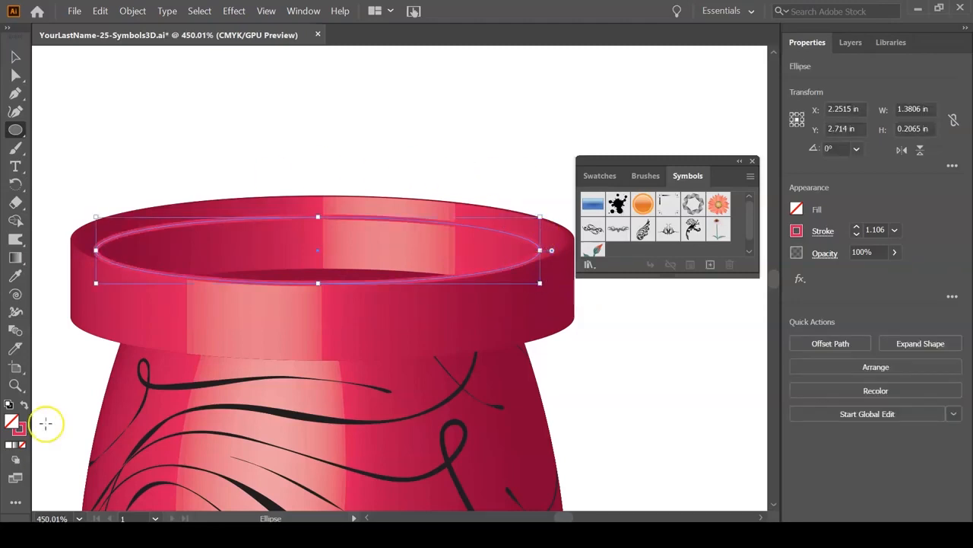
Step: Give the ellipse a medium brown swatch fill and no stroke
{"action": "left_click", "coordinate": [24, 405]}
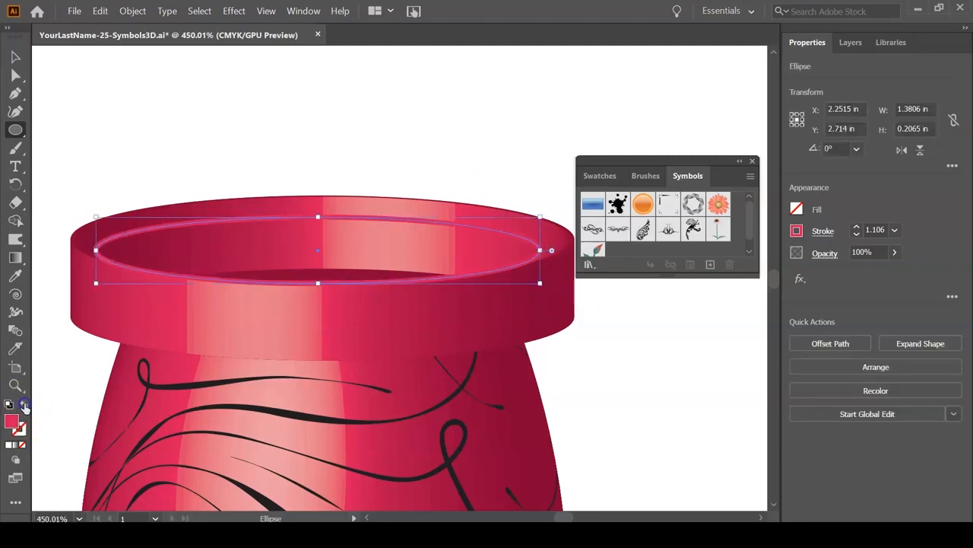
{"action": "left_click", "coordinate": [797, 209]}
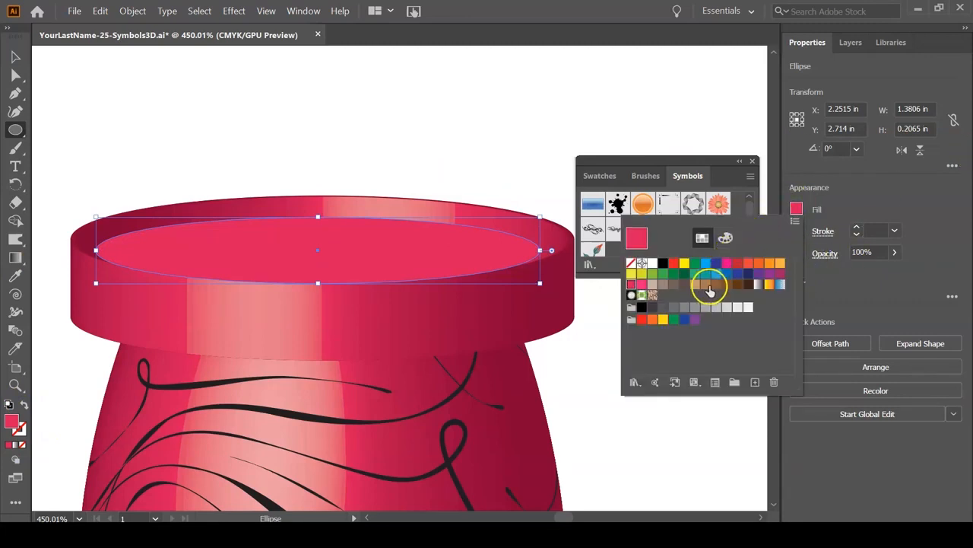
{"action": "left_click", "coordinate": [716, 285]}
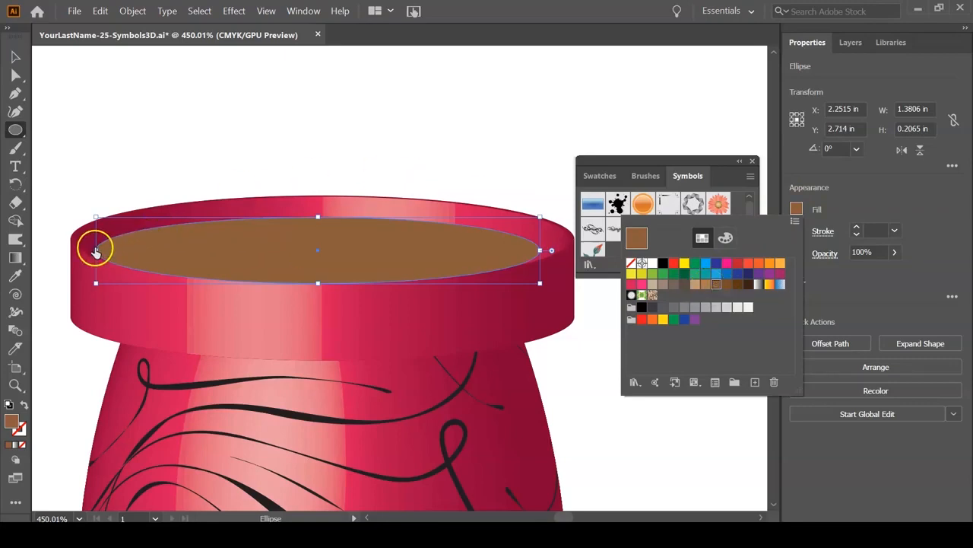
Step: Widen the brown ellipse on both sides to about 1.45 in so it fills more of the vase's rim opening
{"action": "left_click", "coordinate": [15, 58]}
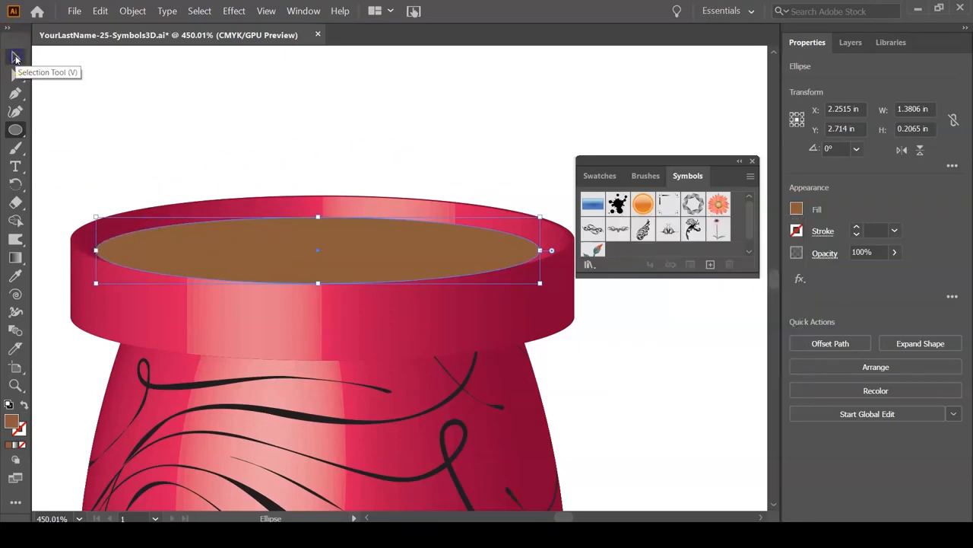
{"action": "left_click", "coordinate": [15, 58]}
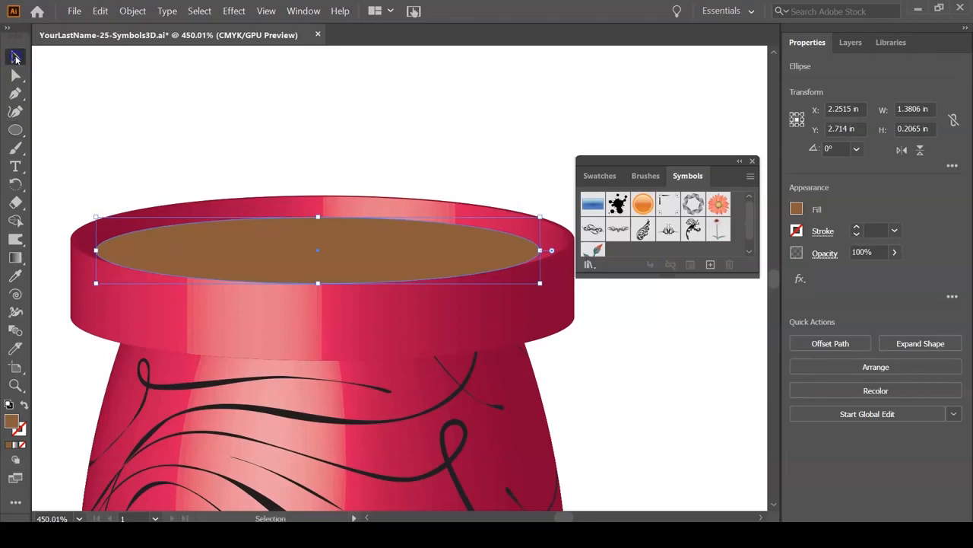
{"action": "left_click", "coordinate": [93, 255]}
{"action": "left_click_drag", "start_coordinate": [96, 252], "coordinate": [83, 250]}
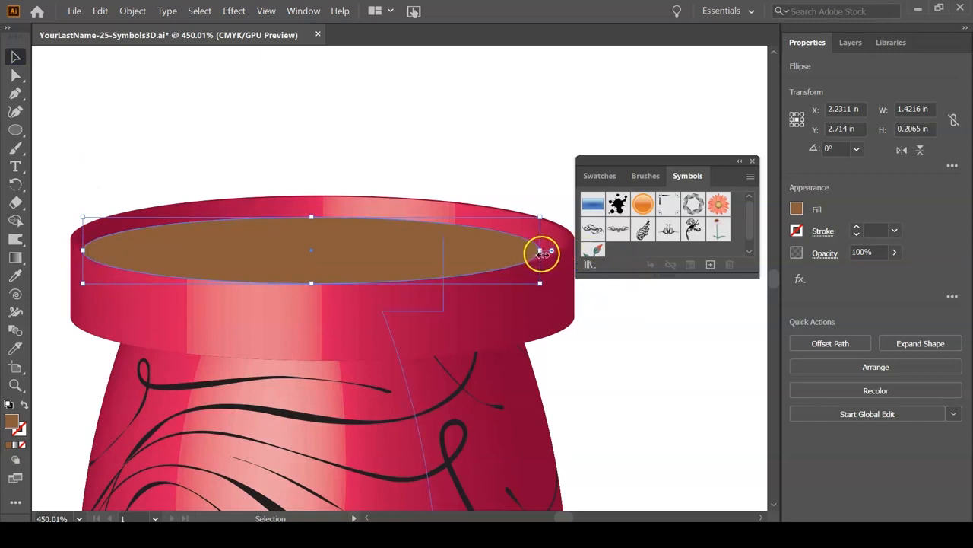
{"action": "left_click_drag", "start_coordinate": [540, 251], "coordinate": [556, 250]}
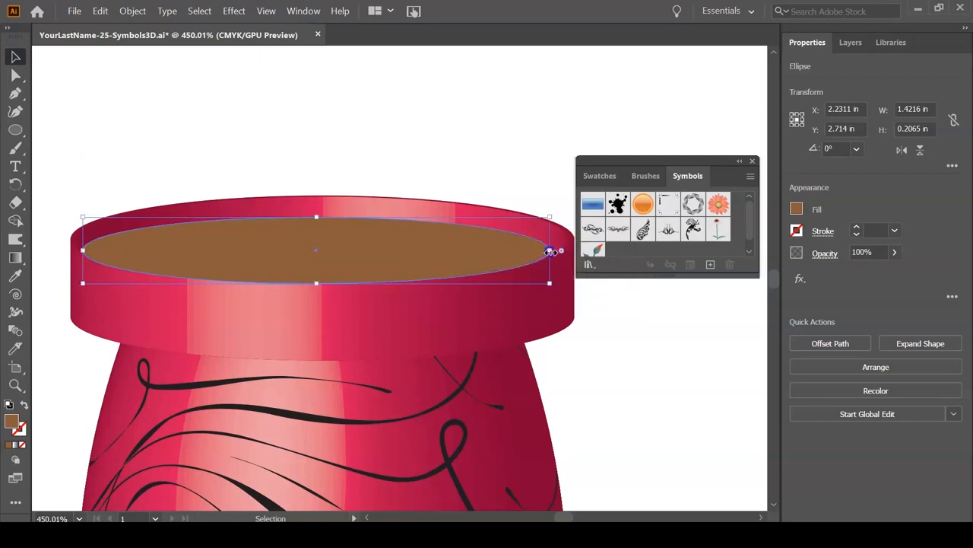
{"action": "left_click", "coordinate": [653, 389]}
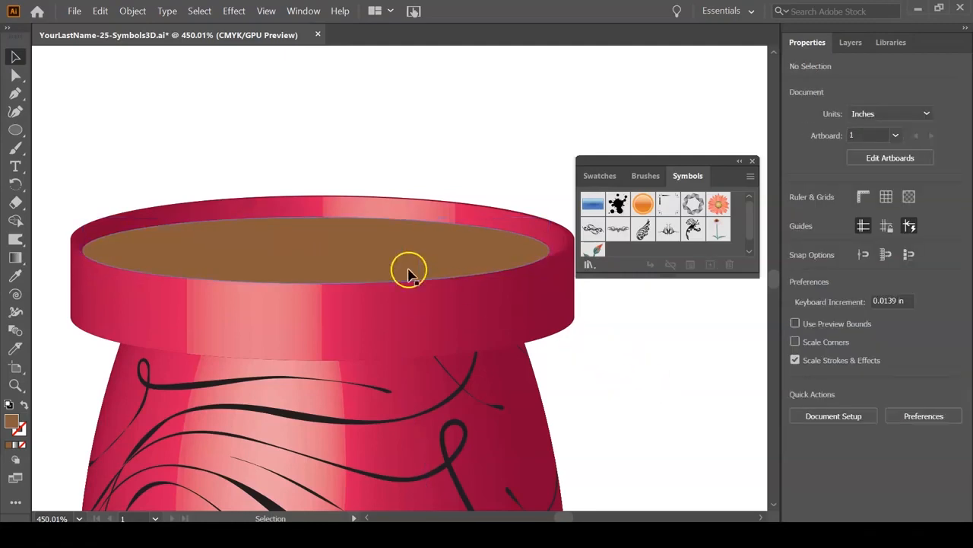
Step: Try reducing the brown ellipse's height to about 0.195 in from its lower edge, and undo the change
{"action": "left_click", "coordinate": [319, 287]}
{"action": "left_click_drag", "start_coordinate": [319, 287], "coordinate": [319, 281]}
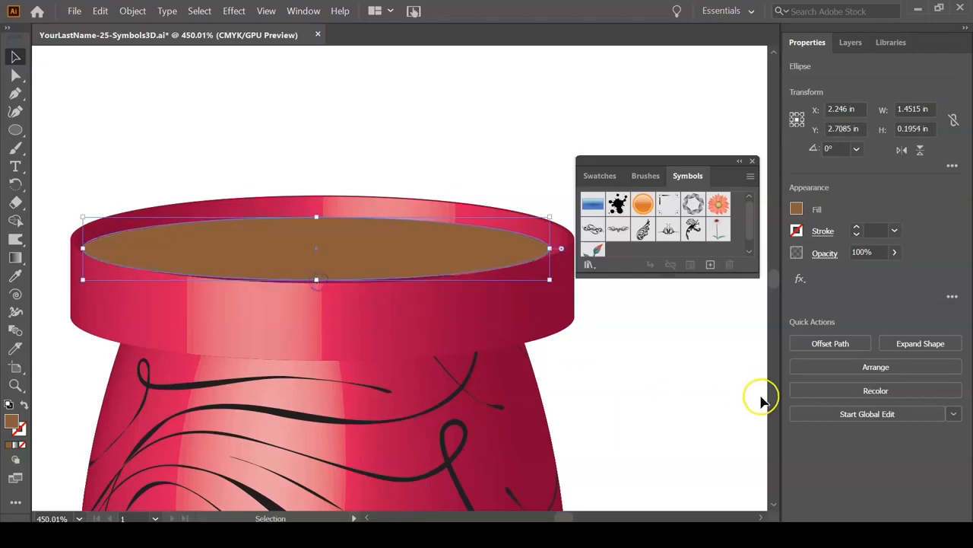
{"action": "left_click", "coordinate": [635, 373], "text": "ctrl"}
{"action": "left_click", "coordinate": [496, 326]}
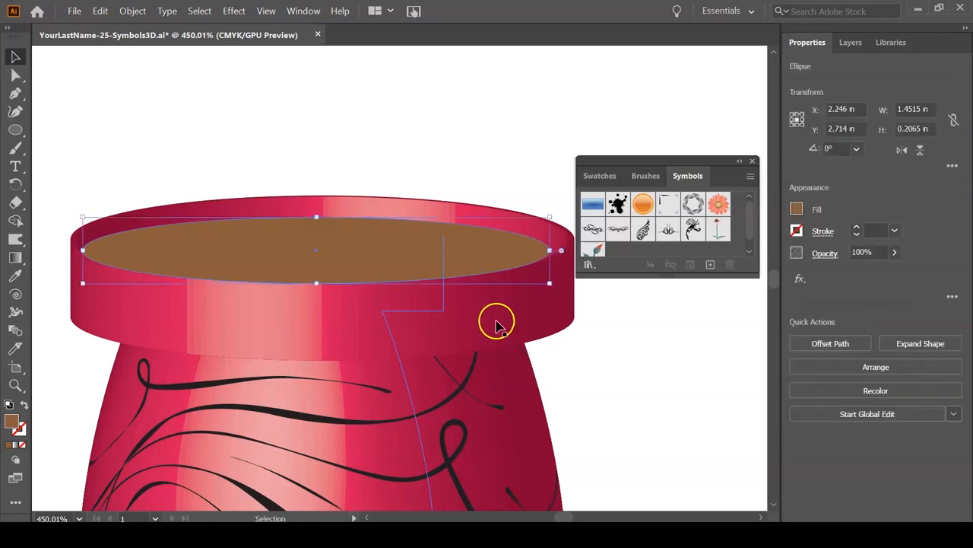
{"action": "left_click", "coordinate": [650, 345]}
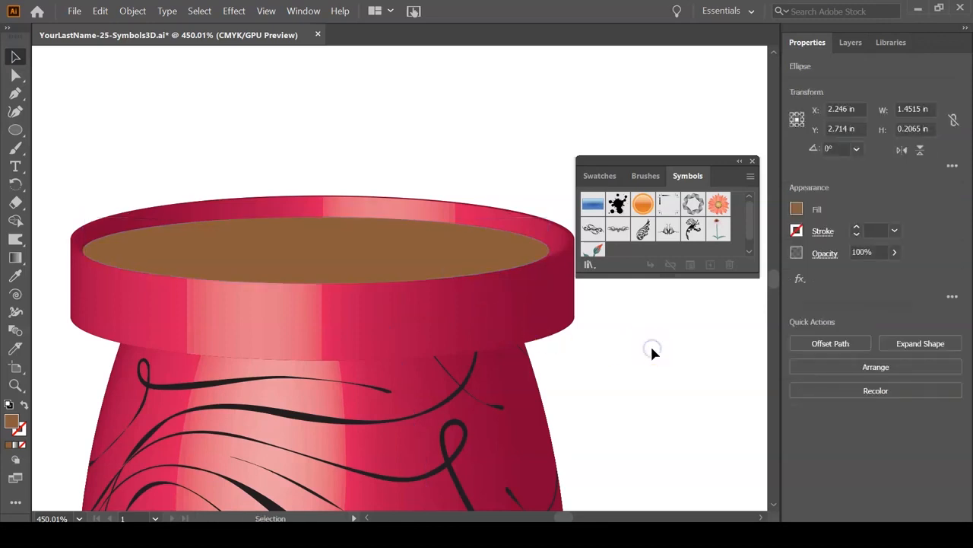
Step: Apply the Texturizer effect to the brown ellipse with Canvas texture, 100% scaling, relief 7 and light from the top
{"action": "left_click", "coordinate": [391, 260]}
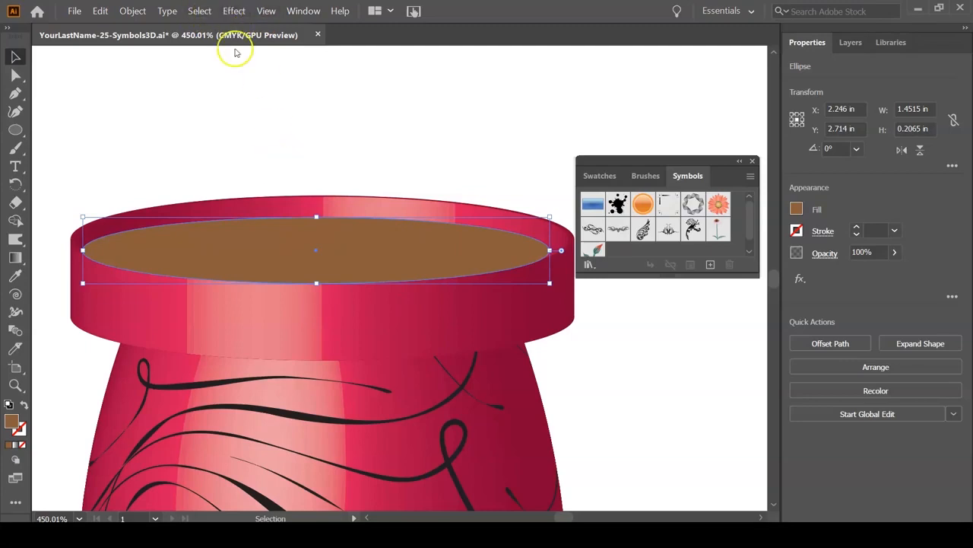
{"action": "left_click", "coordinate": [231, 12]}
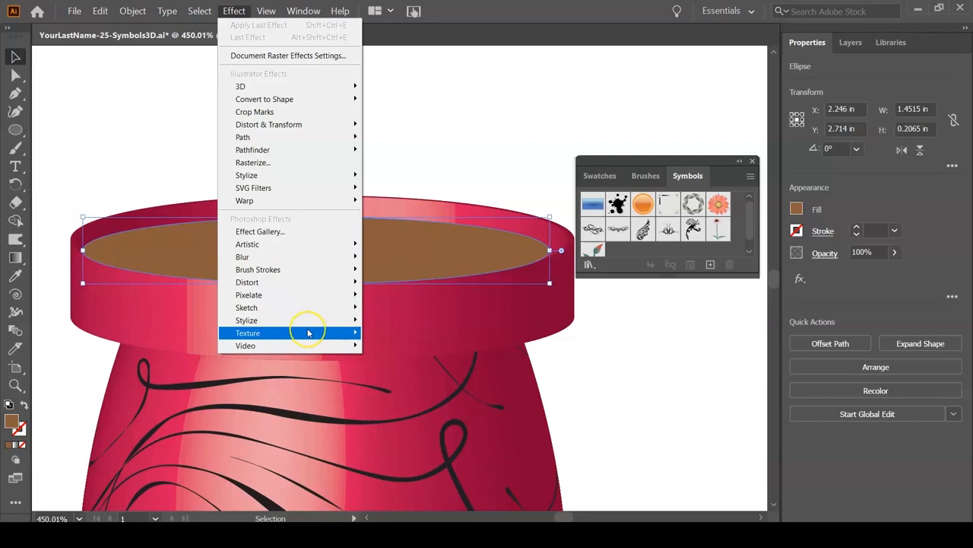
{"action": "mouse_move", "coordinate": [308, 333]}
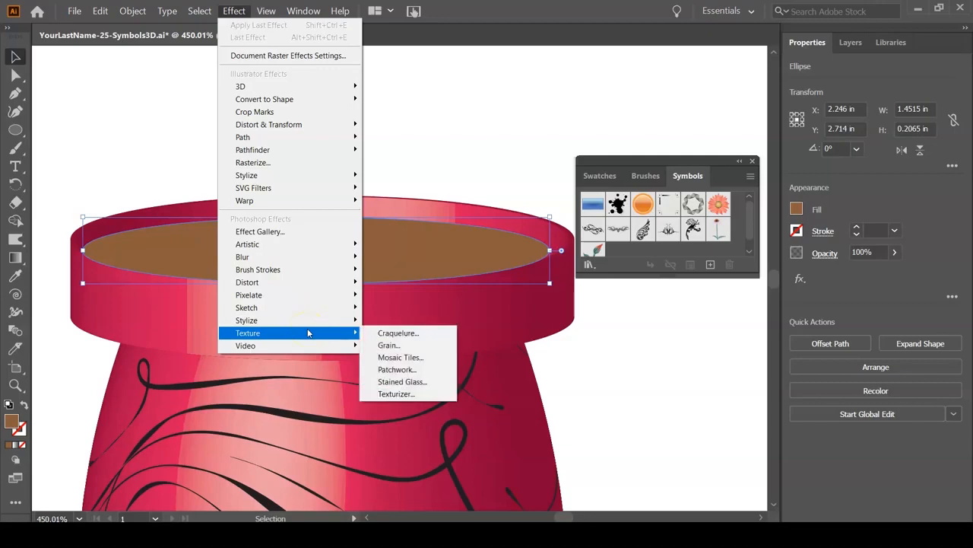
{"action": "left_click", "coordinate": [430, 393]}
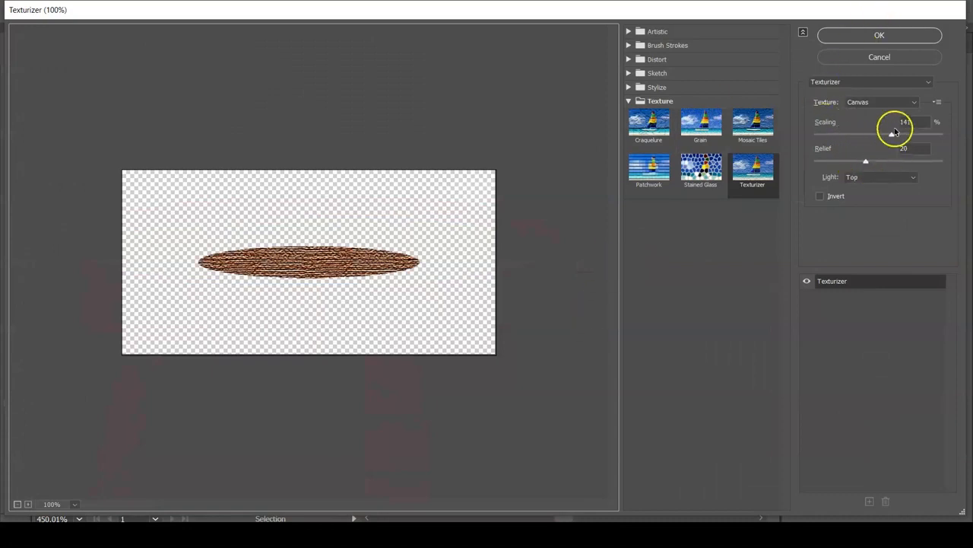
{"action": "left_click_drag", "start_coordinate": [890, 134], "coordinate": [858, 136]}
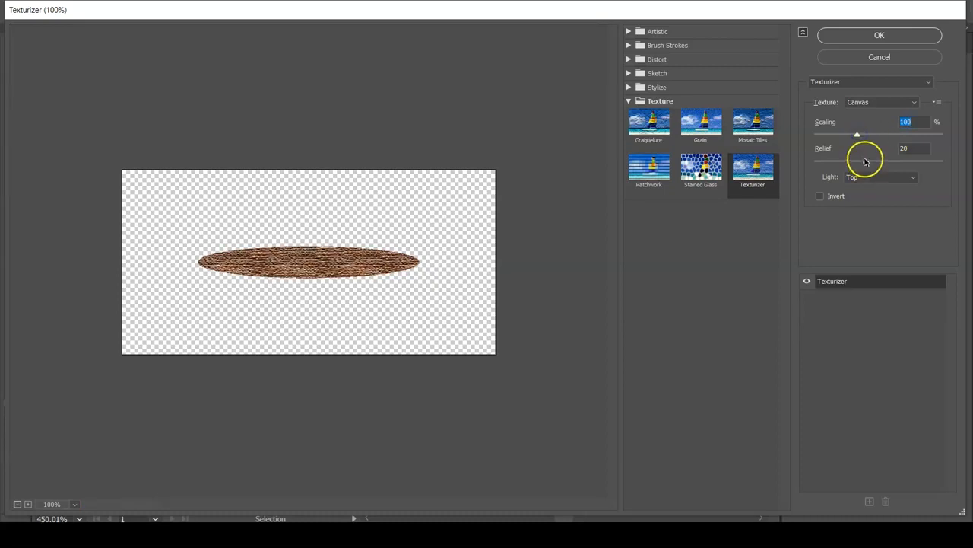
{"action": "left_click_drag", "start_coordinate": [864, 162], "coordinate": [833, 160]}
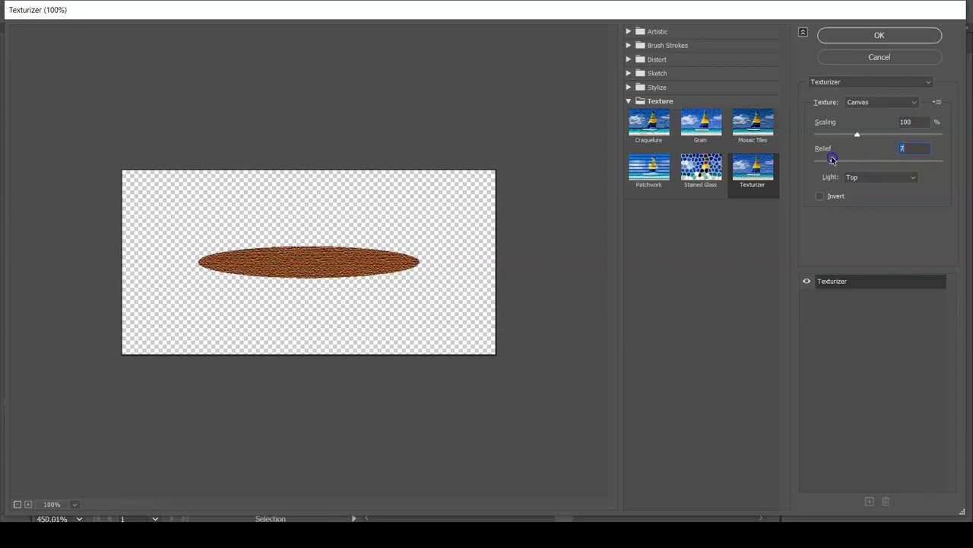
{"action": "left_click", "coordinate": [846, 36]}
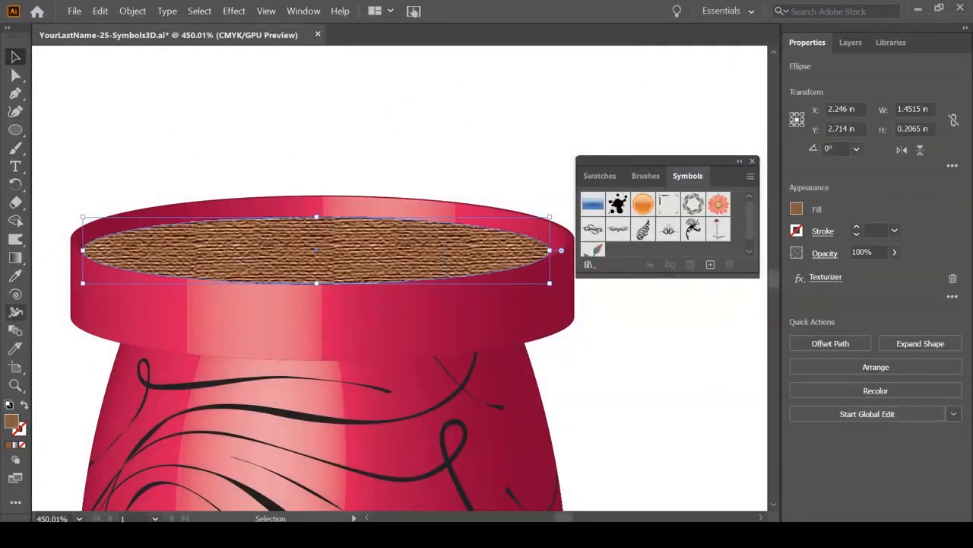
Step: Edit the ellipse's Texturizer effect to use the Sandstone texture at 96% scaling
{"action": "left_click", "coordinate": [823, 279]}
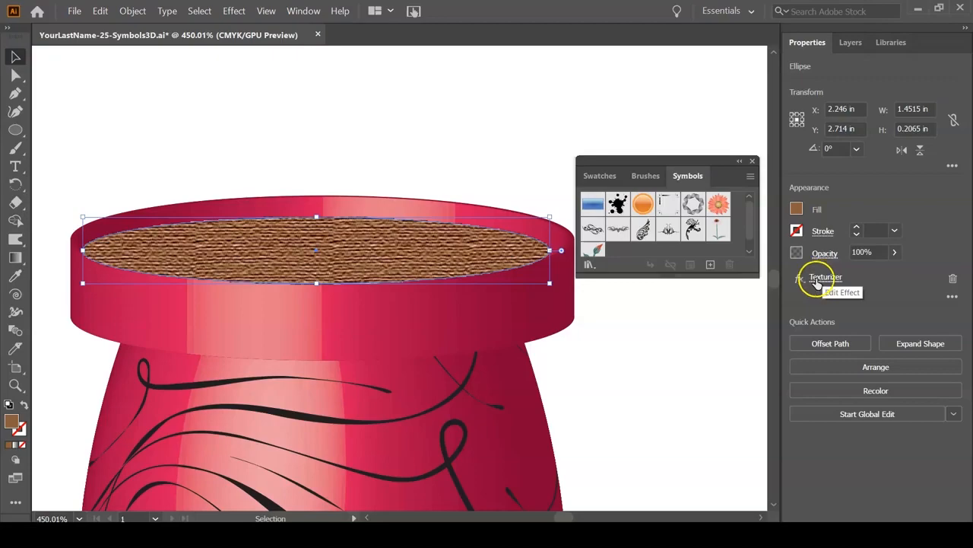
{"action": "left_click", "coordinate": [816, 280]}
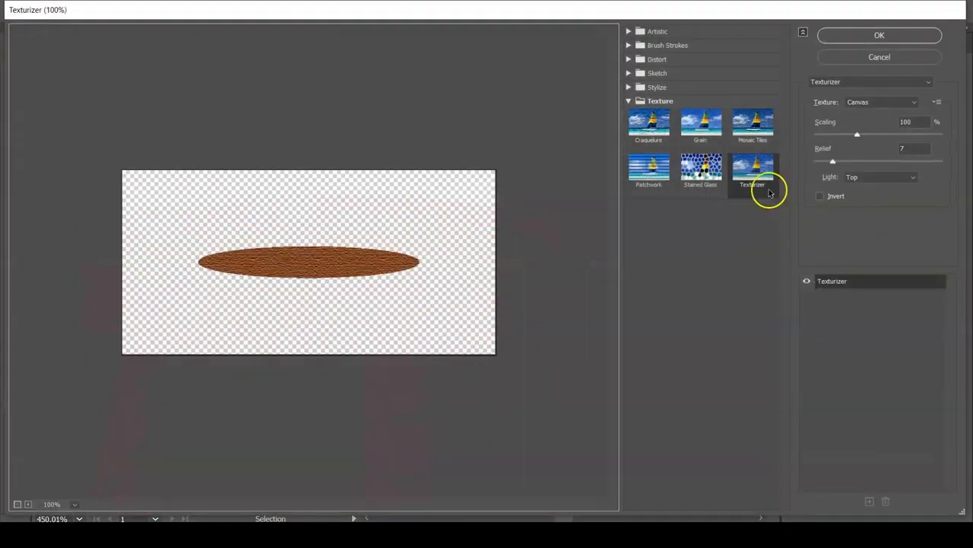
{"action": "left_click_drag", "start_coordinate": [857, 134], "coordinate": [843, 135]}
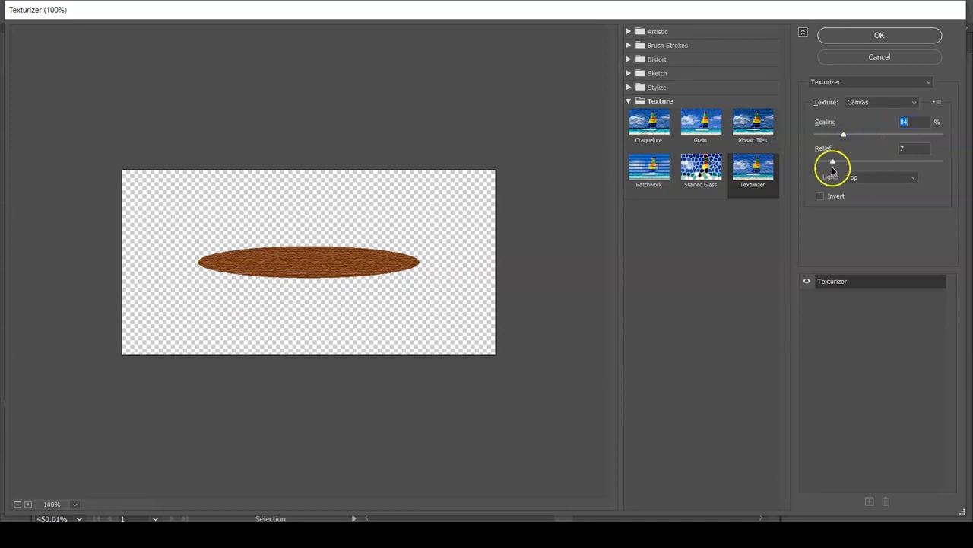
{"action": "left_click", "coordinate": [870, 105]}
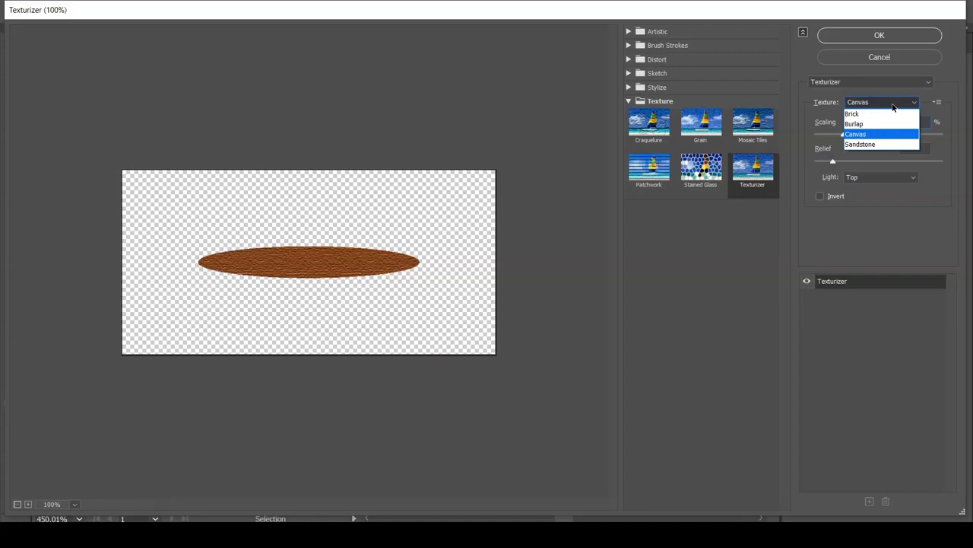
{"action": "left_click_drag", "start_coordinate": [890, 104], "coordinate": [875, 145]}
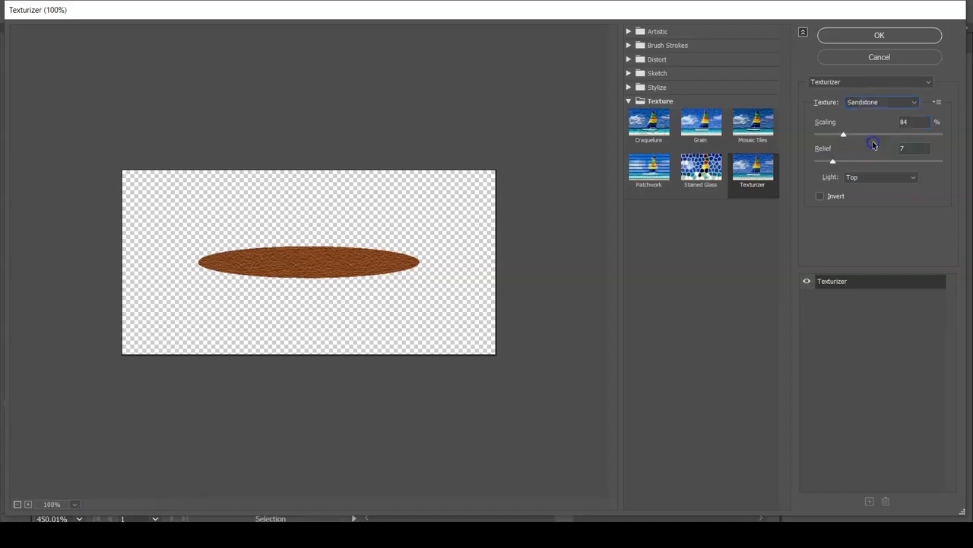
{"action": "left_click", "coordinate": [875, 102]}
{"action": "left_click_drag", "start_coordinate": [875, 109], "coordinate": [888, 219]}
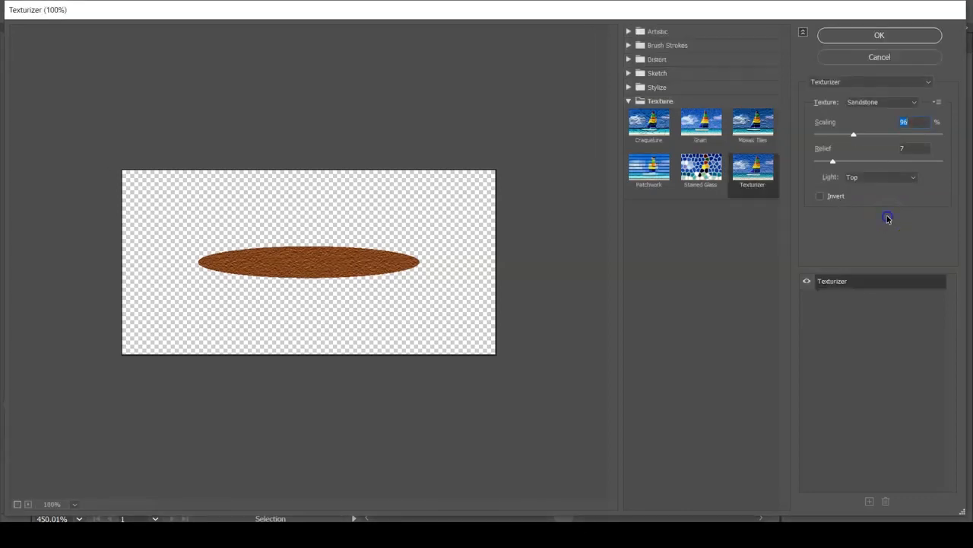
{"action": "left_click", "coordinate": [903, 35]}
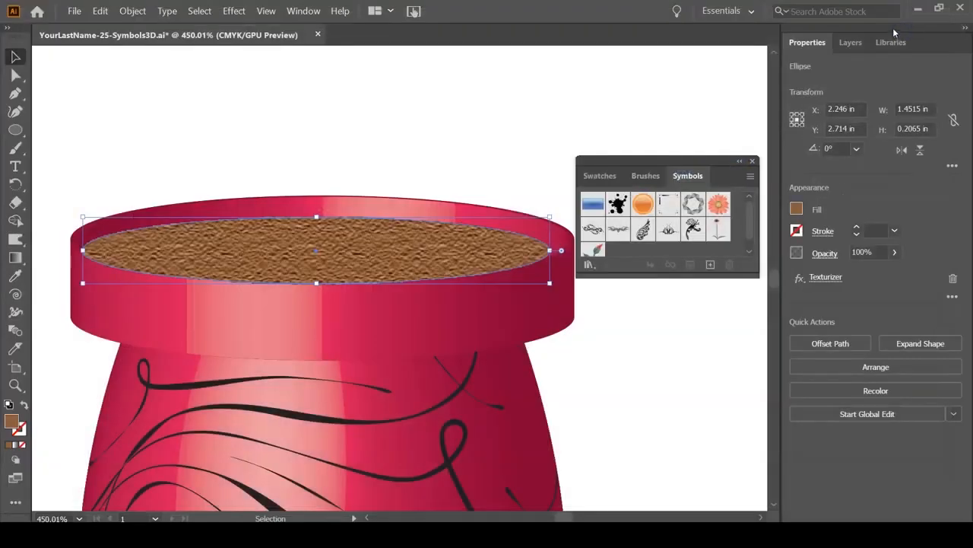
Step: Save the document, and stretch the soil ellipse slightly farther toward the rim's right side
{"action": "key", "text": "a"}
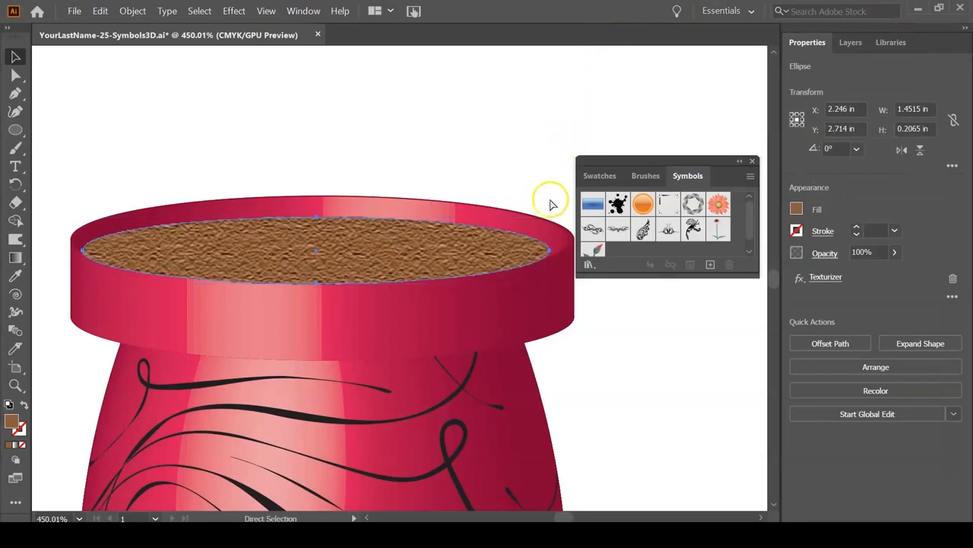
{"action": "key", "text": "v"}
{"action": "key", "text": "ctrl+s"}
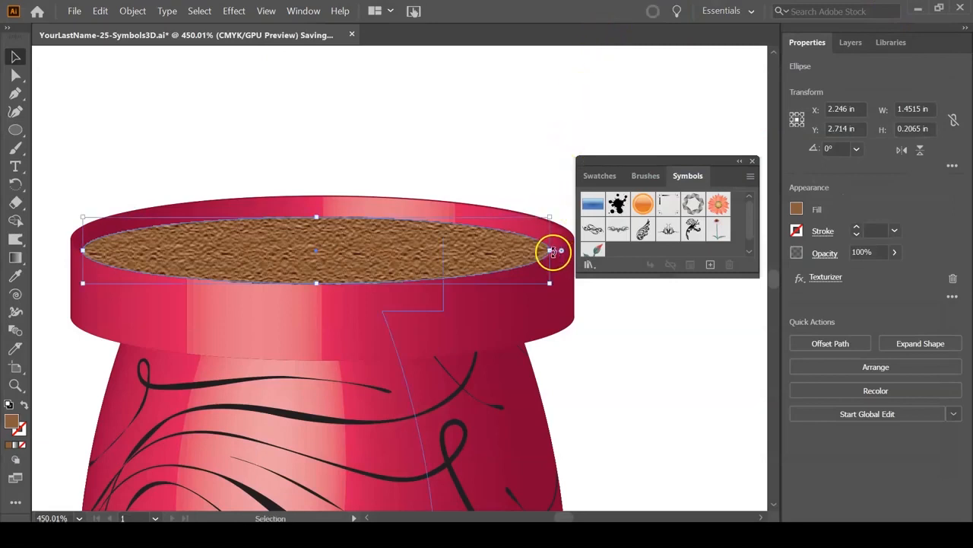
{"action": "left_click_drag", "start_coordinate": [551, 251], "coordinate": [558, 251]}
{"action": "left_click", "coordinate": [625, 327]}
Step: Examine the soil ellipse and vase path in Outline mode, and return to a preview of the whole artboard
{"action": "key", "text": "ctrl+y"}
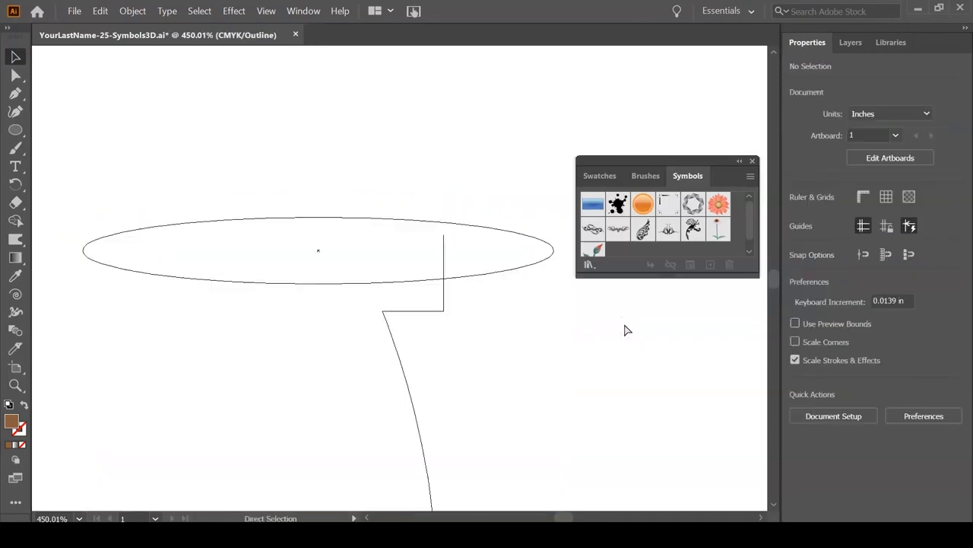
{"action": "key", "text": "space"}
{"action": "left_click_drag", "start_coordinate": [541, 344], "coordinate": [545, 258]}
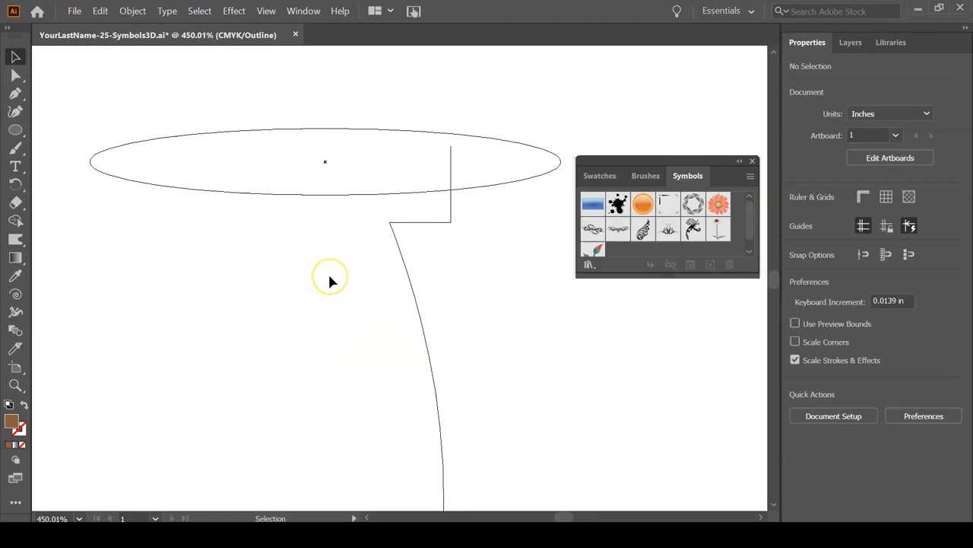
{"action": "key", "text": "ctrl+y"}
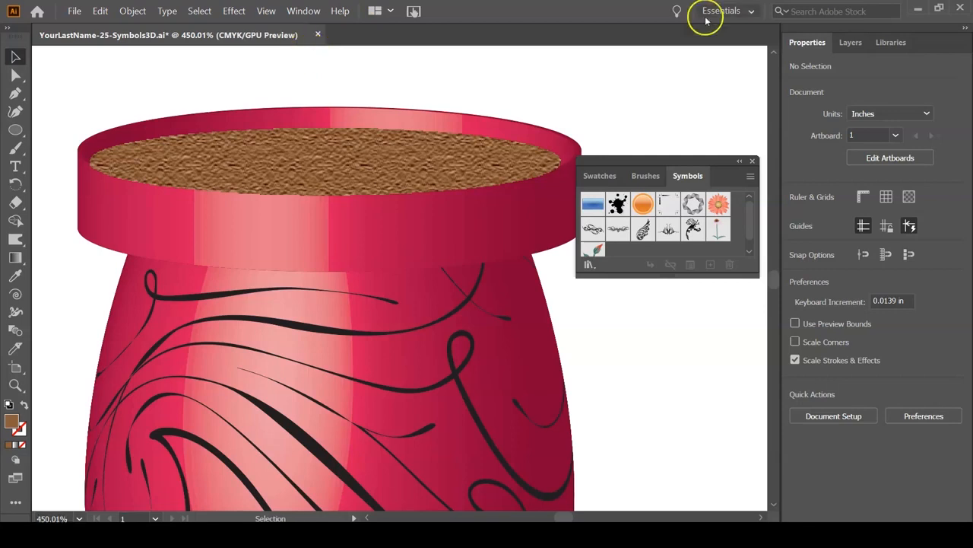
{"action": "key", "text": "ctrl+0"}
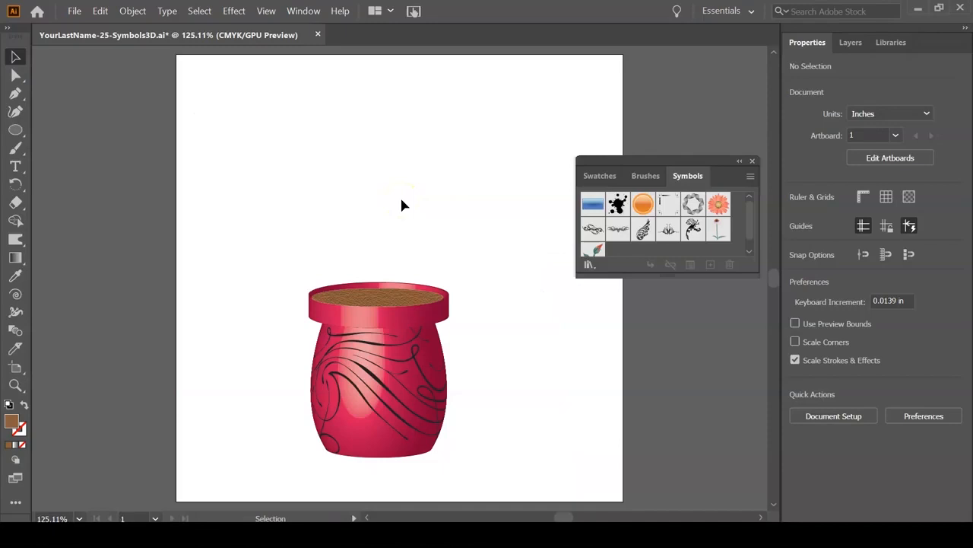
Step: Open the Indigenous symbol library, enlarge its list, bring the Tree symbol into view, and move the library clear of the vase
{"action": "left_click", "coordinate": [588, 266]}
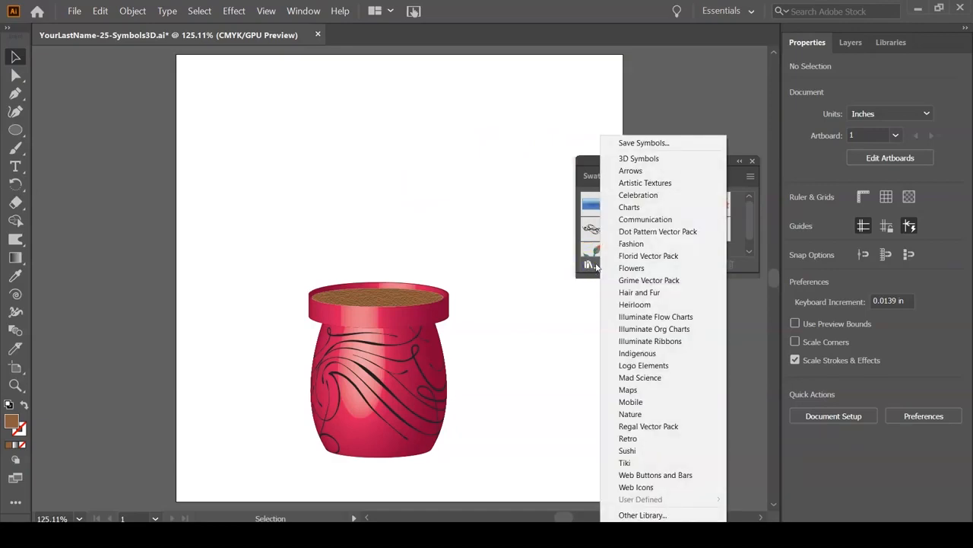
{"action": "left_click", "coordinate": [622, 267]}
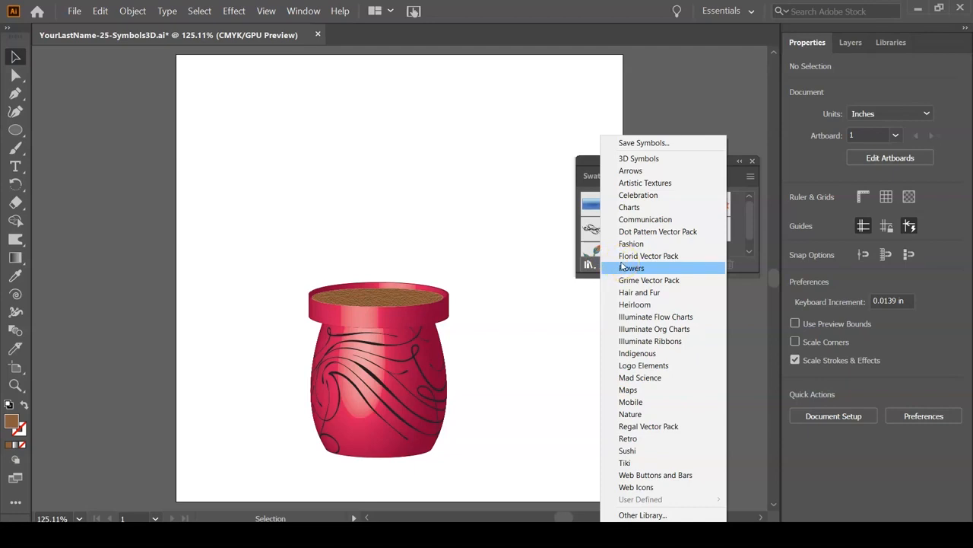
{"action": "left_click", "coordinate": [653, 328]}
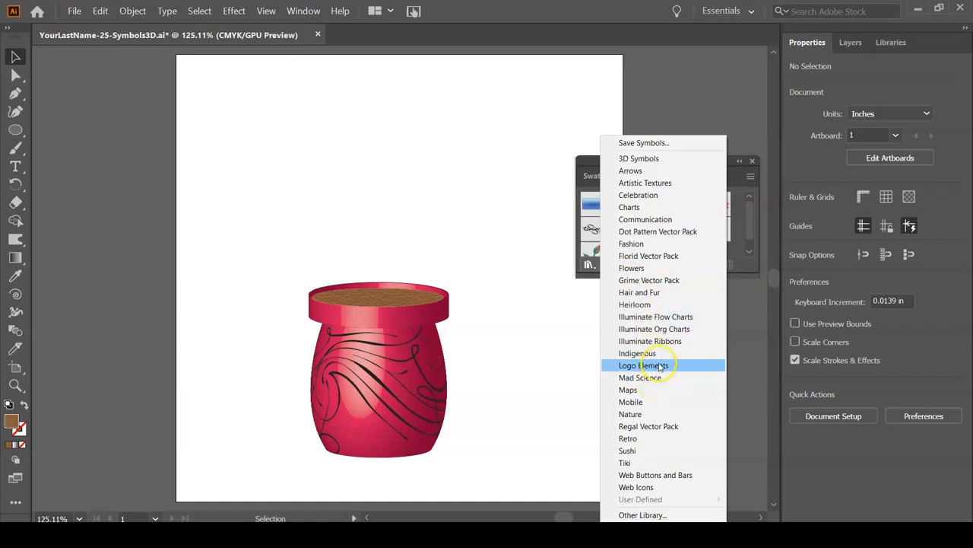
{"action": "left_click", "coordinate": [659, 353]}
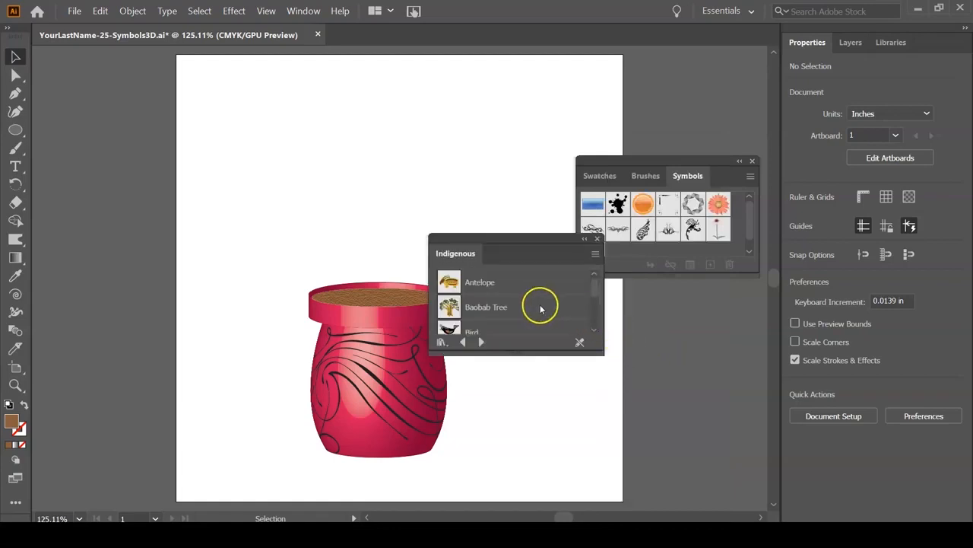
{"action": "left_click_drag", "start_coordinate": [601, 351], "coordinate": [666, 488]}
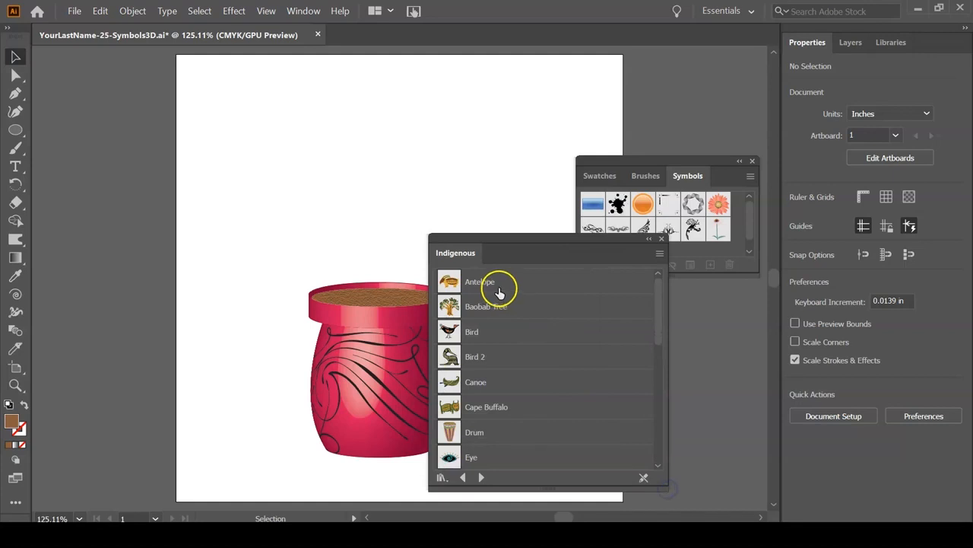
{"action": "left_click_drag", "start_coordinate": [663, 302], "coordinate": [651, 428]}
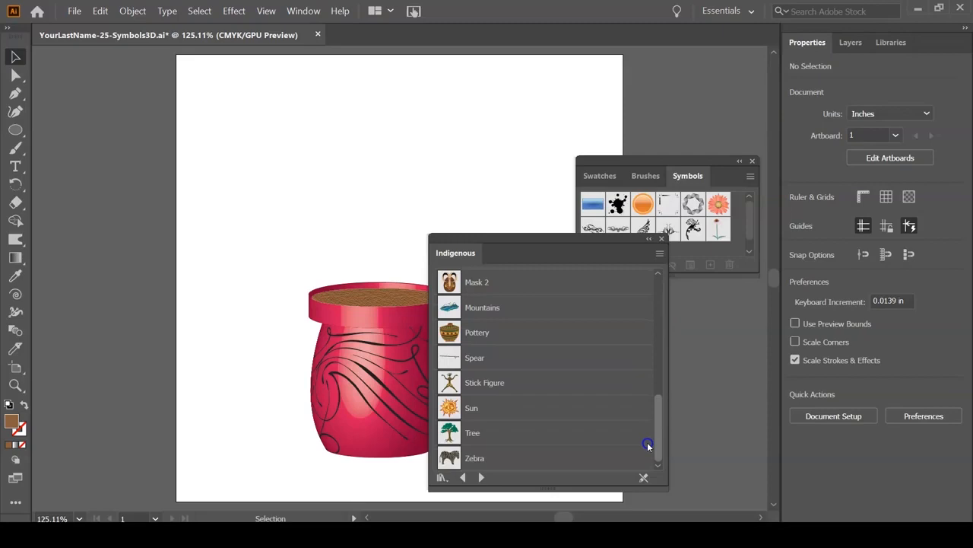
{"action": "left_click_drag", "start_coordinate": [583, 239], "coordinate": [653, 92]}
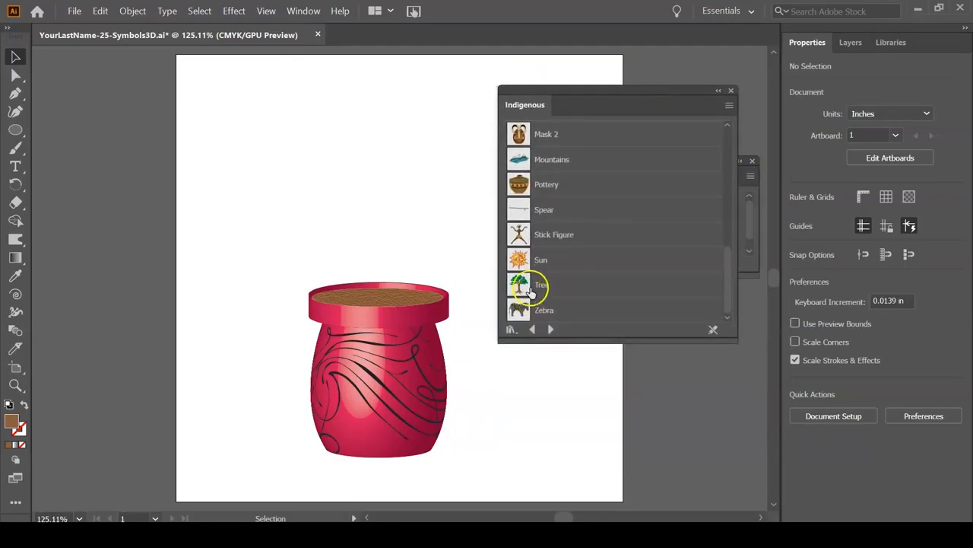
Step: Place an instance of the Tree symbol above the vase with its roots on the soil, and check its outlines
{"action": "left_click_drag", "start_coordinate": [519, 282], "coordinate": [378, 224]}
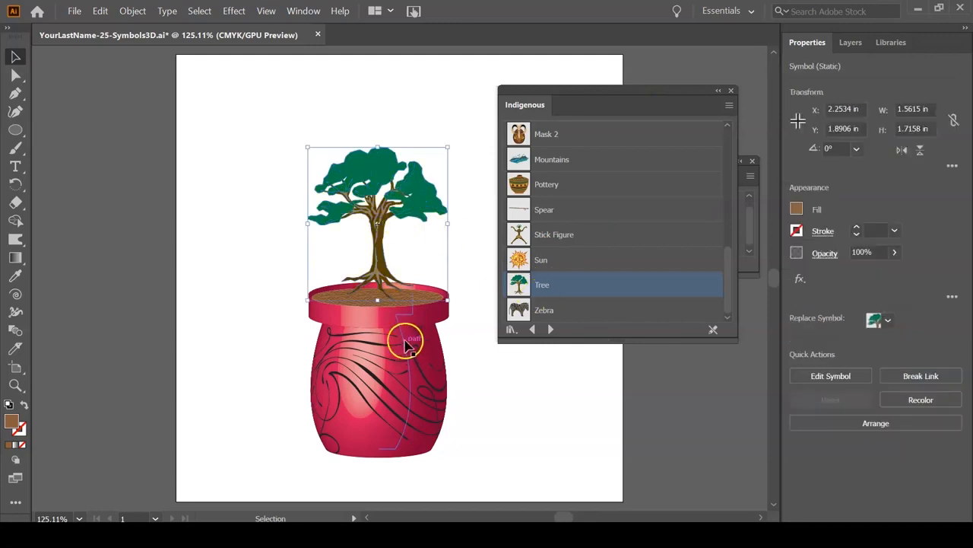
{"action": "key", "text": "z"}
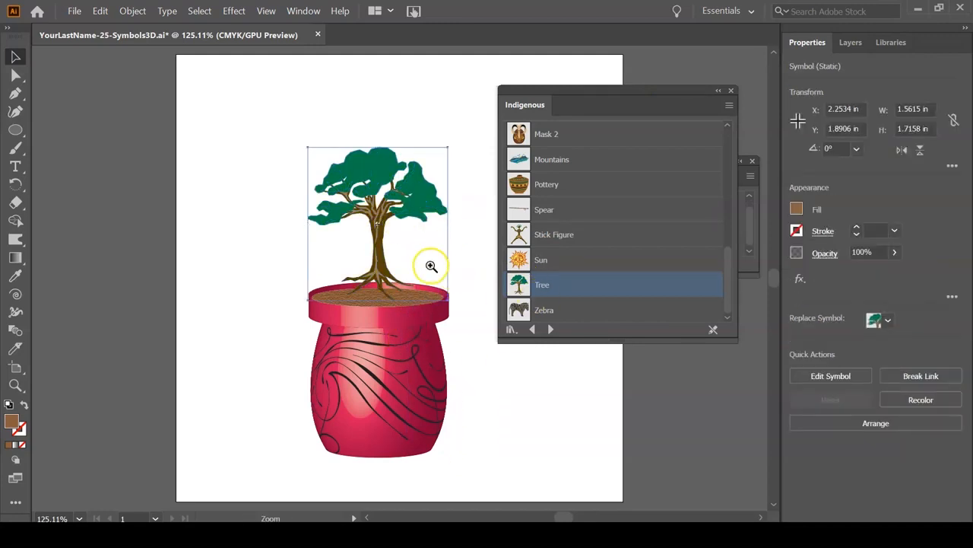
{"action": "left_click", "coordinate": [351, 273]}
{"action": "left_click", "coordinate": [351, 272]}
{"action": "left_click_drag", "start_coordinate": [320, 284], "coordinate": [174, 278]}
{"action": "key", "text": "v"}
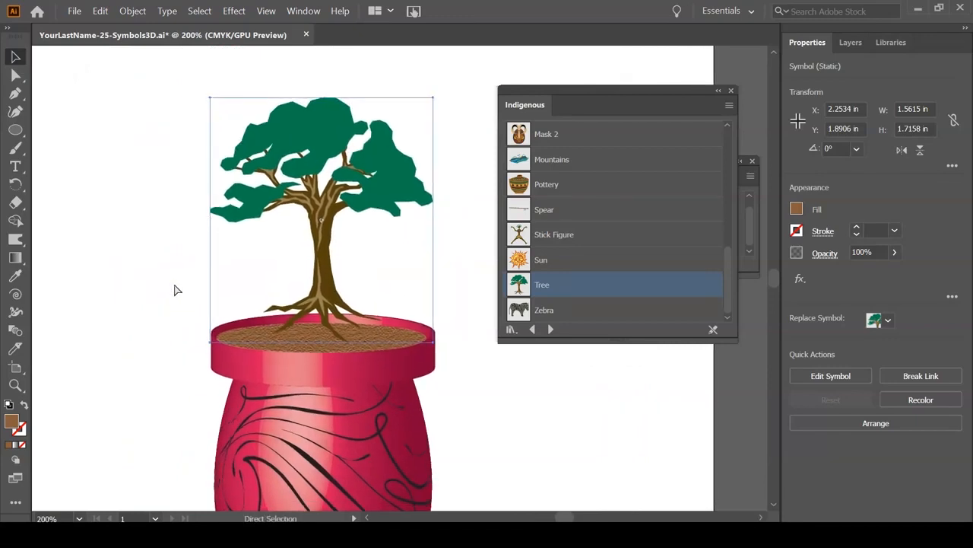
{"action": "key", "text": "ctrl+y"}
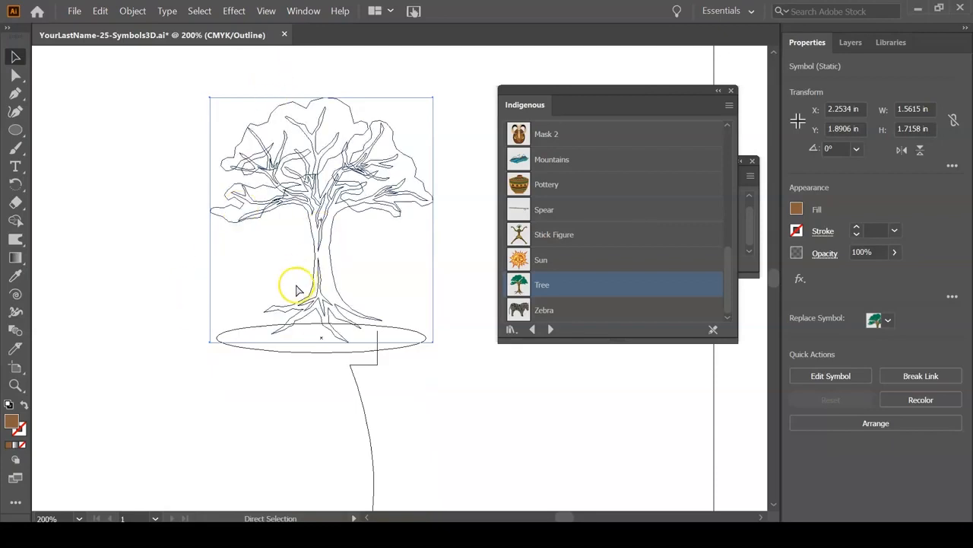
{"action": "key", "text": "ctrl+y"}
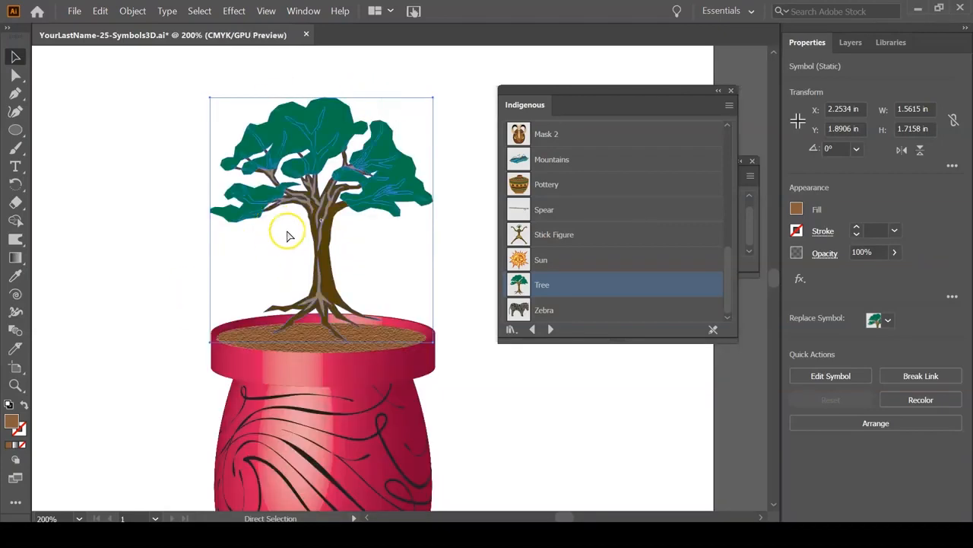
Step: Scale the tree to about 1.54 by 1.69 in and center its roots within the soil ellipse
{"action": "left_click_drag", "start_coordinate": [433, 343], "coordinate": [444, 358]}
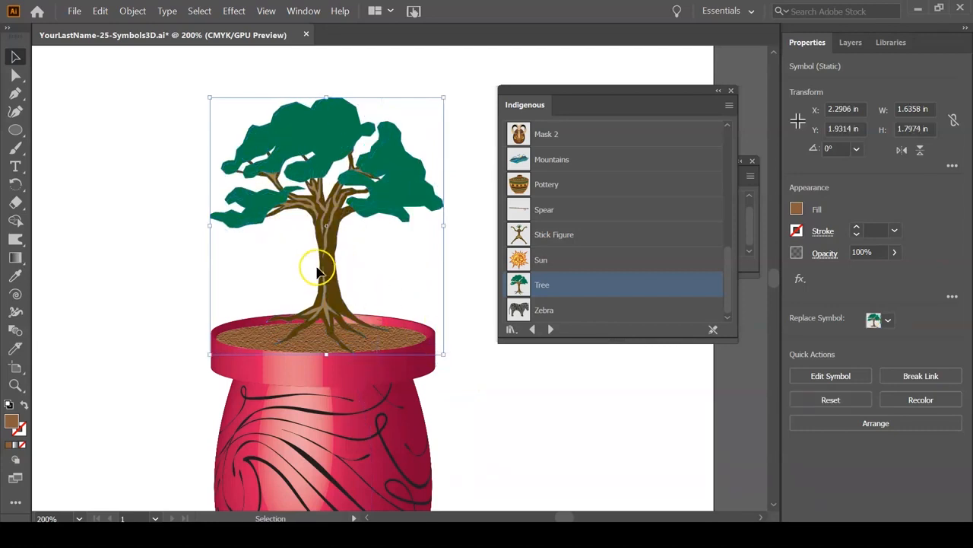
{"action": "left_click_drag", "start_coordinate": [326, 281], "coordinate": [322, 287]}
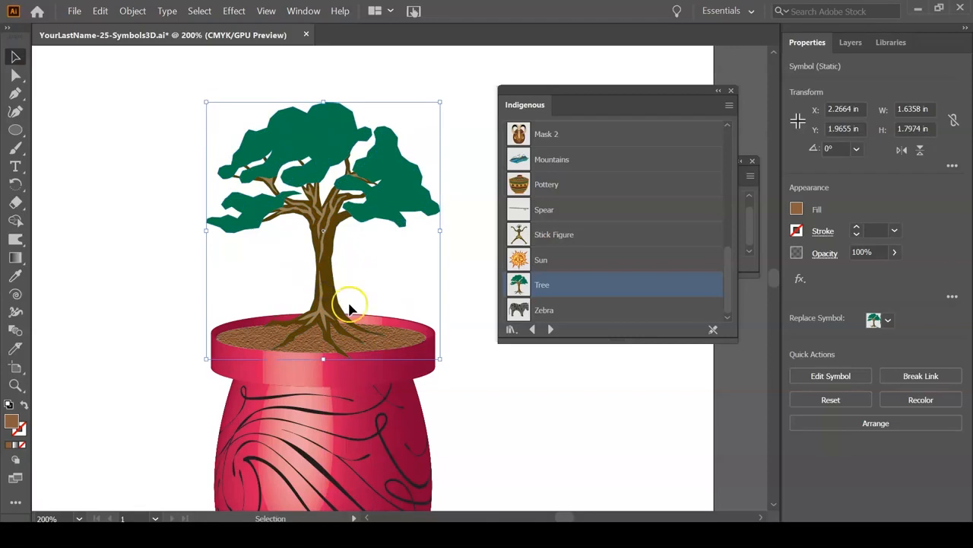
{"action": "left_click_drag", "start_coordinate": [442, 359], "coordinate": [438, 352]}
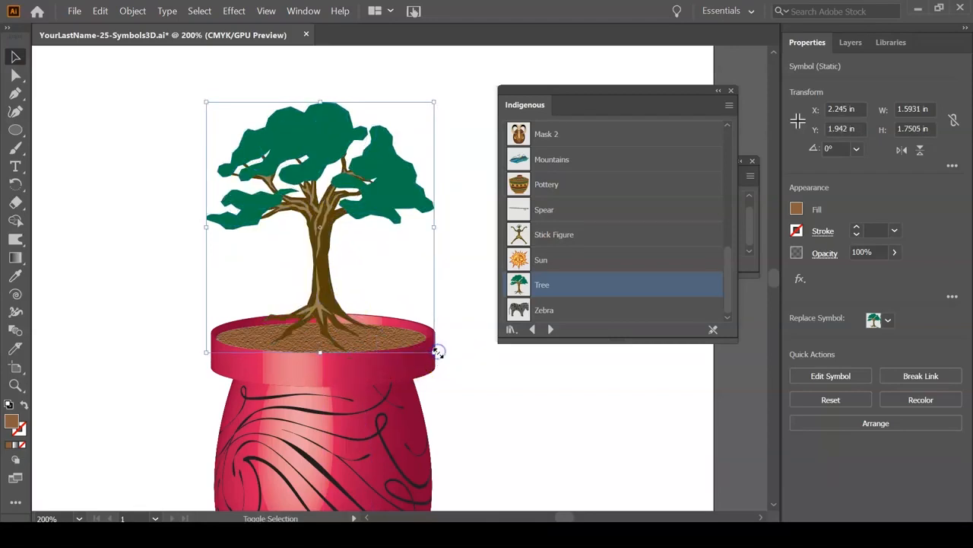
{"action": "left_click_drag", "start_coordinate": [315, 305], "coordinate": [315, 313]}
{"action": "left_click_drag", "start_coordinate": [436, 356], "coordinate": [430, 355]}
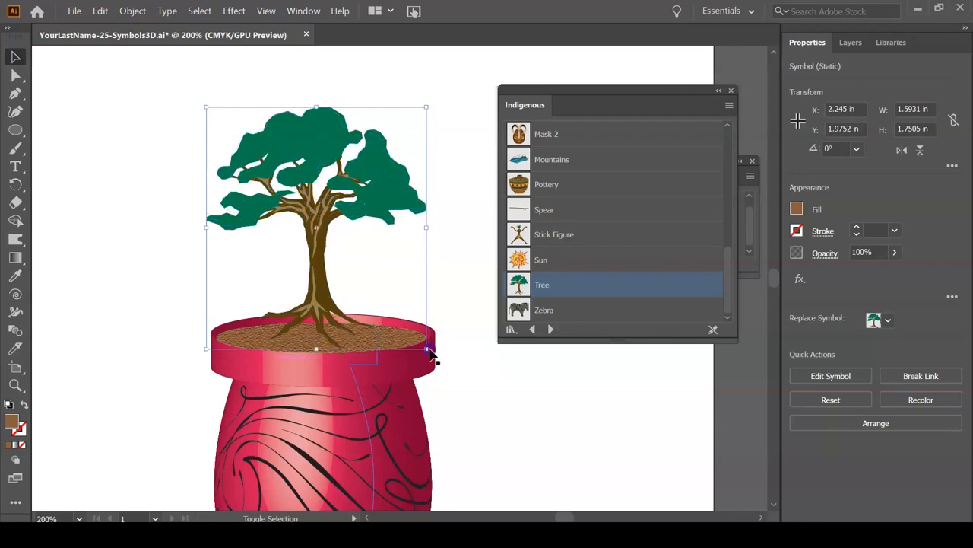
{"action": "left_click_drag", "start_coordinate": [311, 289], "coordinate": [316, 302]}
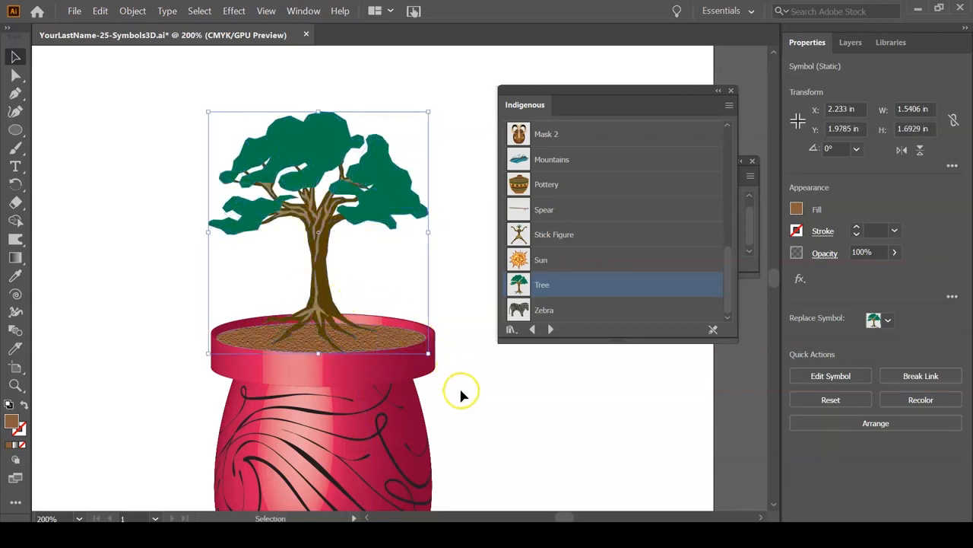
{"action": "left_click", "coordinate": [480, 414]}
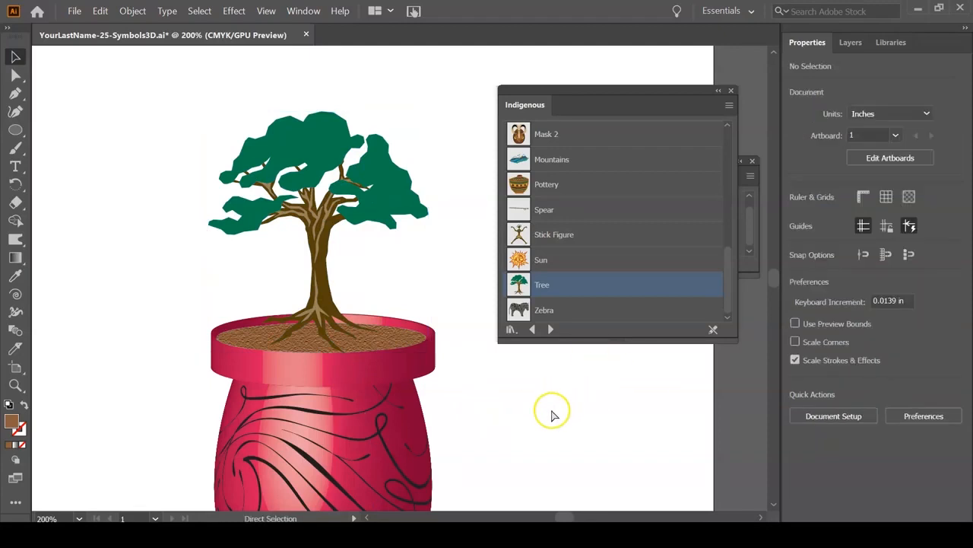
Step: Examine the tree, soil ellipse and vase path across the whole artboard in Outline mode, and return to the preview
{"action": "key", "text": "ctrl+0"}
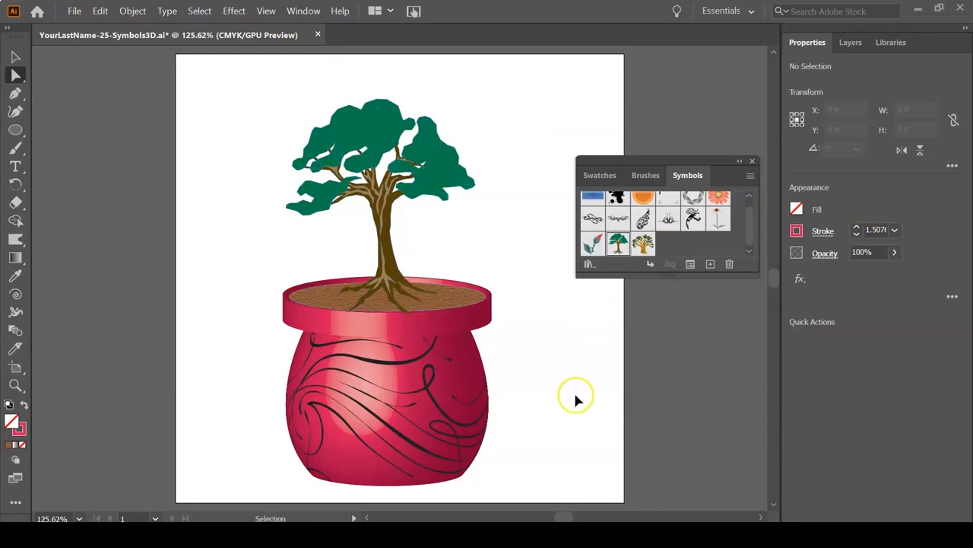
{"action": "key", "text": "ctrl+y"}
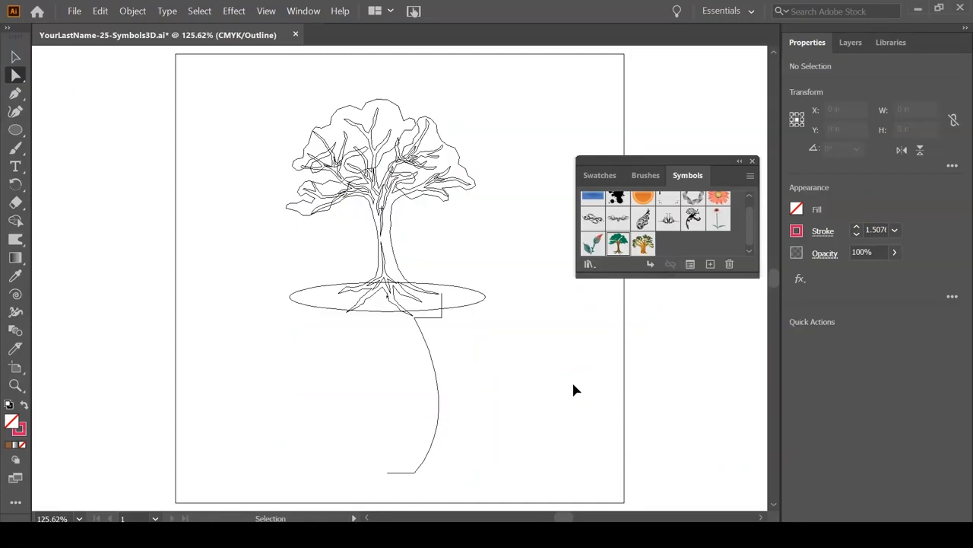
{"action": "key", "text": "ctrl+y"}
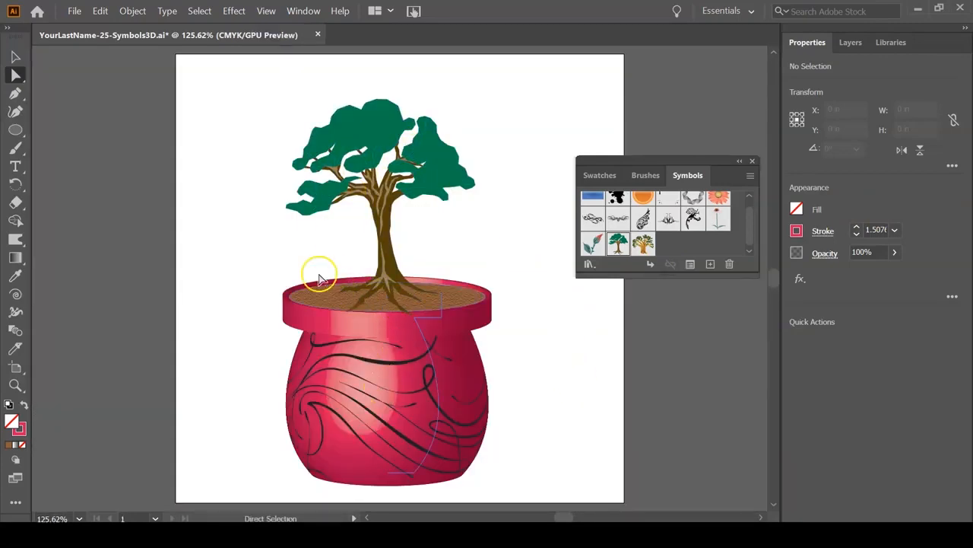
Step: Break the potted tree's link to its symbol so its individual paths can be edited
{"action": "left_click_drag", "start_coordinate": [338, 267], "coordinate": [352, 239]}
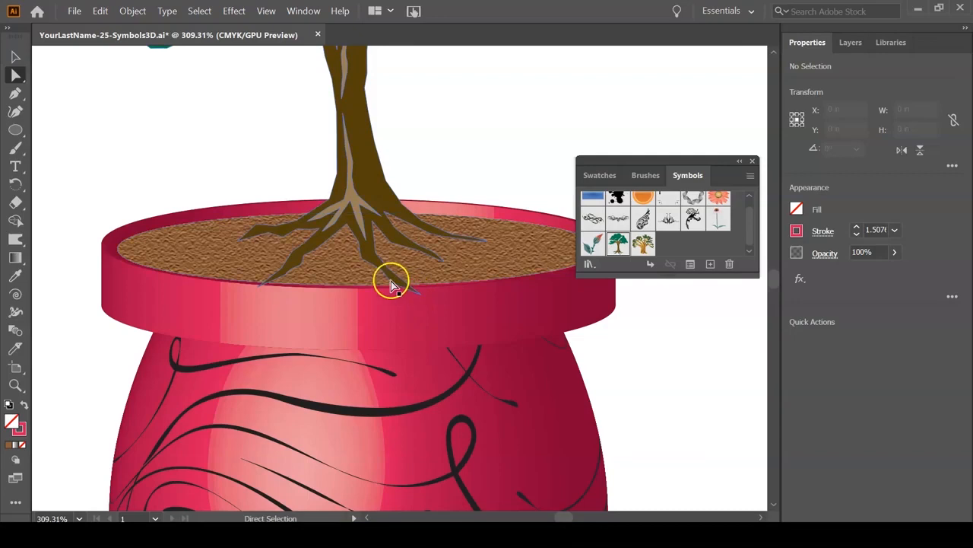
{"action": "left_click", "coordinate": [414, 297]}
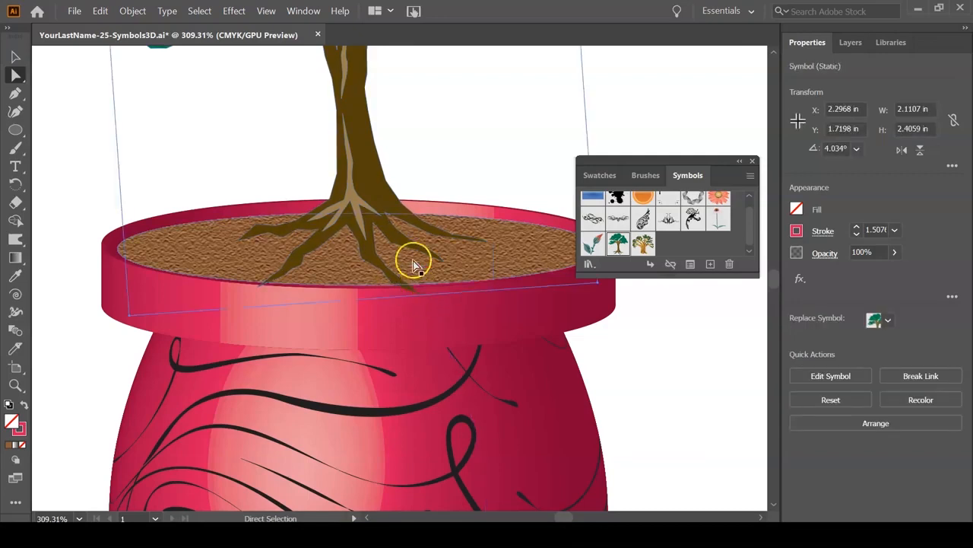
{"action": "left_click", "coordinate": [14, 76]}
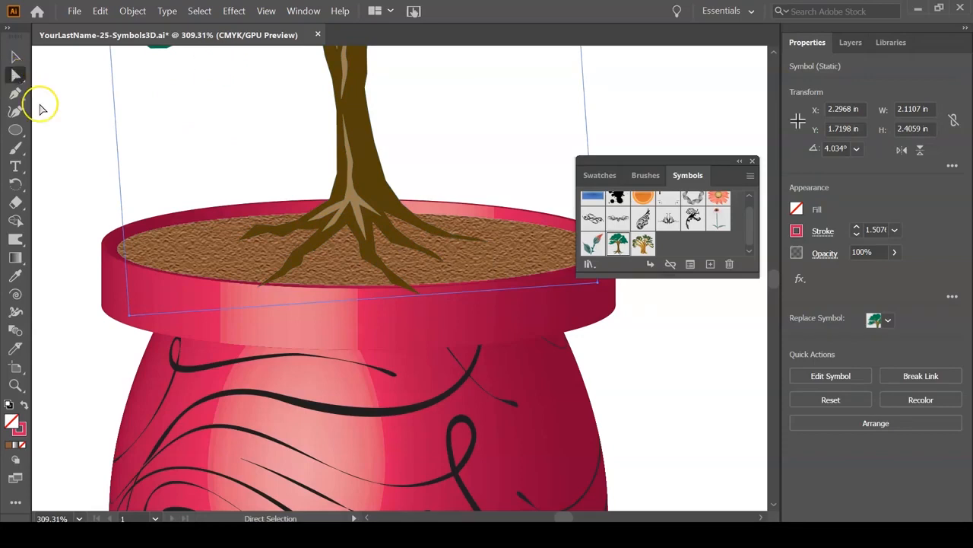
{"action": "left_click", "coordinate": [391, 271]}
{"action": "left_click", "coordinate": [371, 166]}
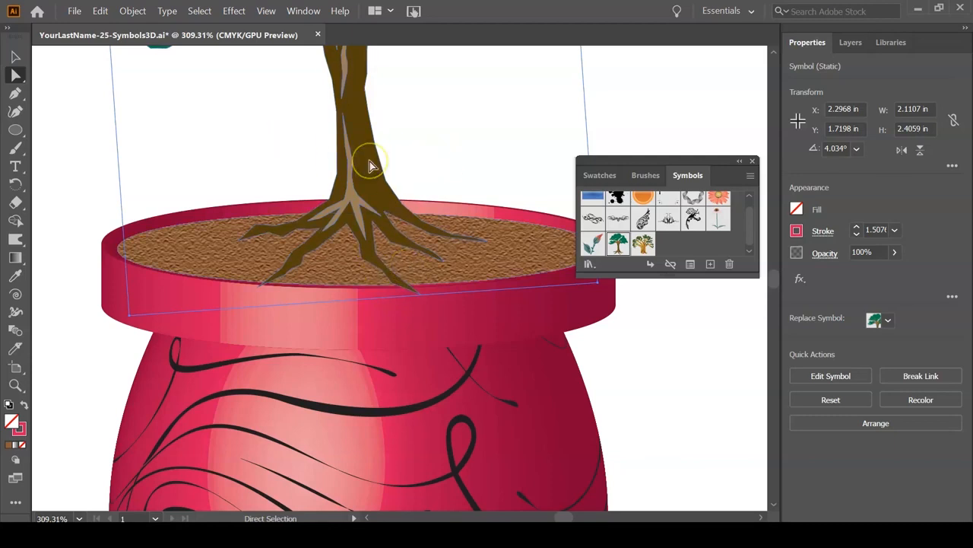
{"action": "left_click", "coordinate": [363, 161]}
{"action": "right_click", "coordinate": [364, 160]}
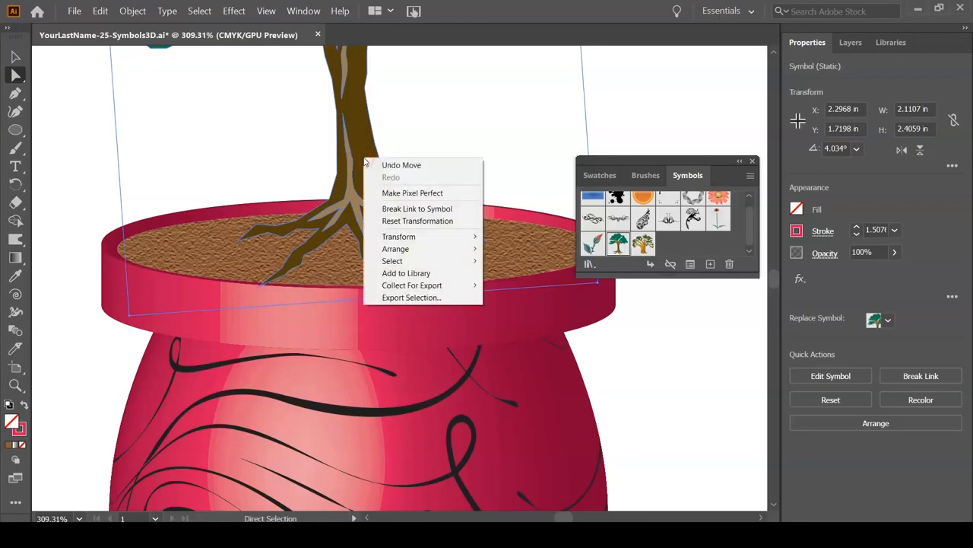
{"action": "left_click", "coordinate": [419, 216]}
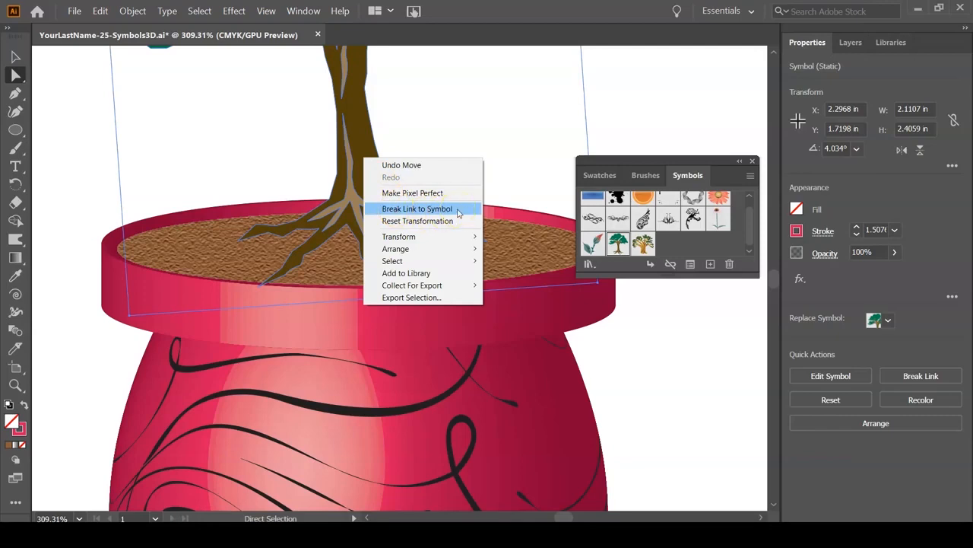
{"action": "left_click", "coordinate": [458, 211]}
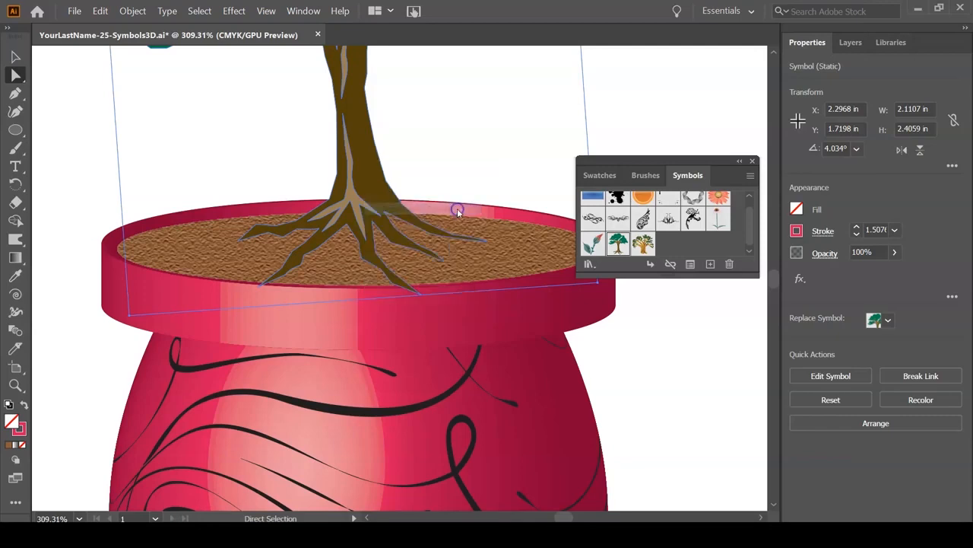
{"action": "left_click", "coordinate": [375, 167]}
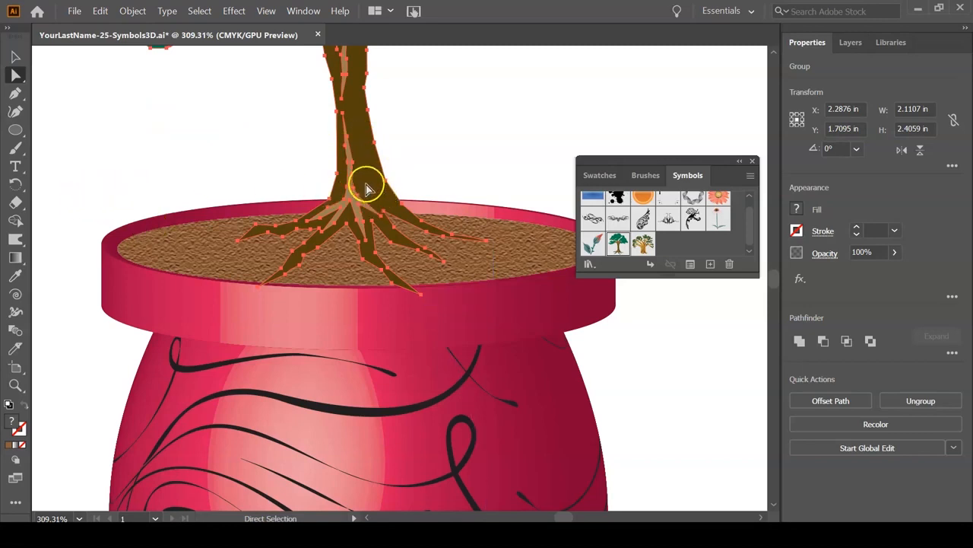
Step: Pull the tip anchor points of the two front roots inward onto the soil, and save the document
{"action": "left_click", "coordinate": [194, 156]}
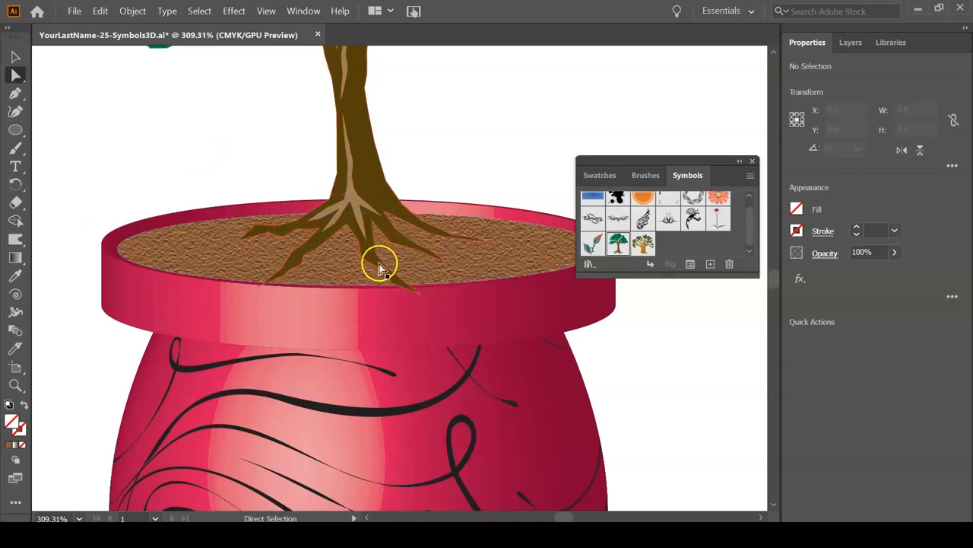
{"action": "left_click", "coordinate": [420, 297]}
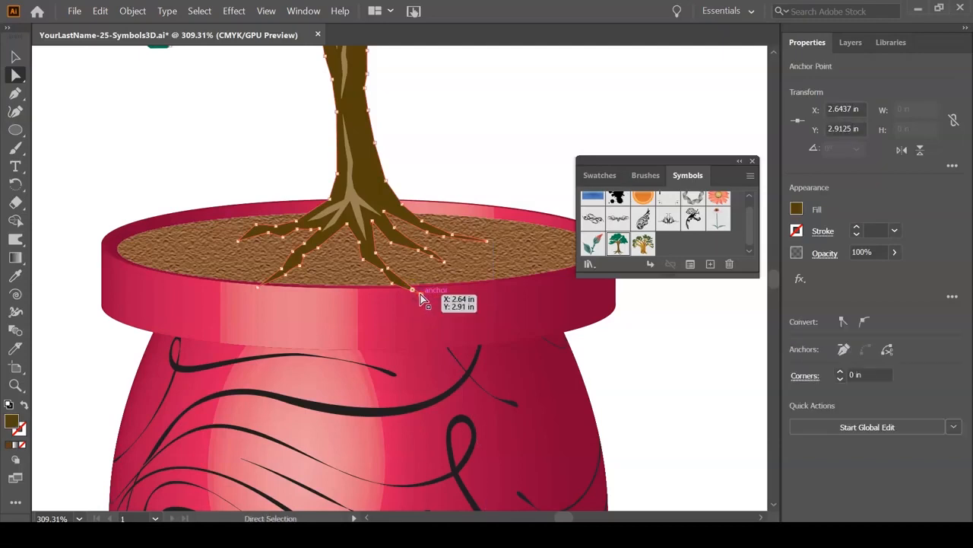
{"action": "left_click_drag", "start_coordinate": [420, 296], "coordinate": [407, 287]}
{"action": "left_click_drag", "start_coordinate": [259, 291], "coordinate": [269, 280]}
{"action": "left_click", "coordinate": [105, 156]}
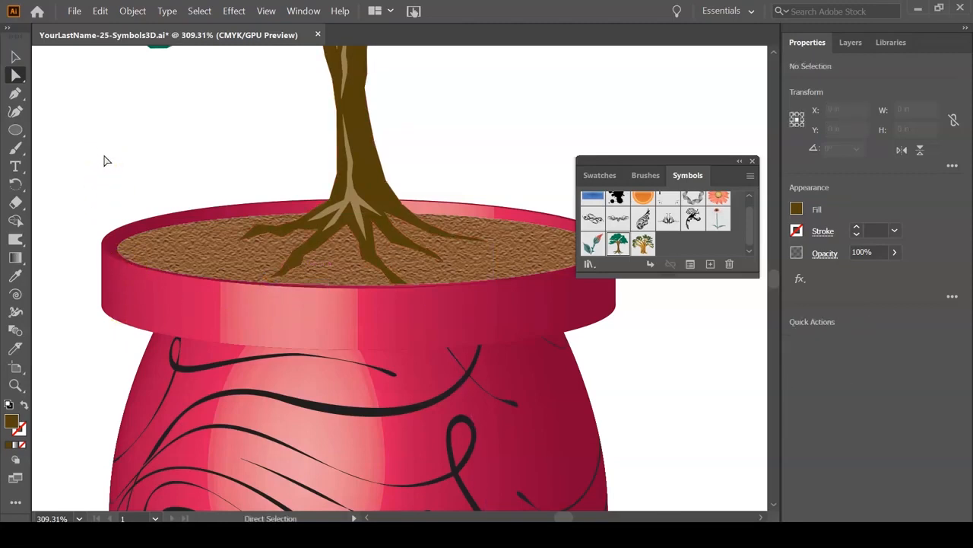
{"action": "key", "text": "ctrl+0"}
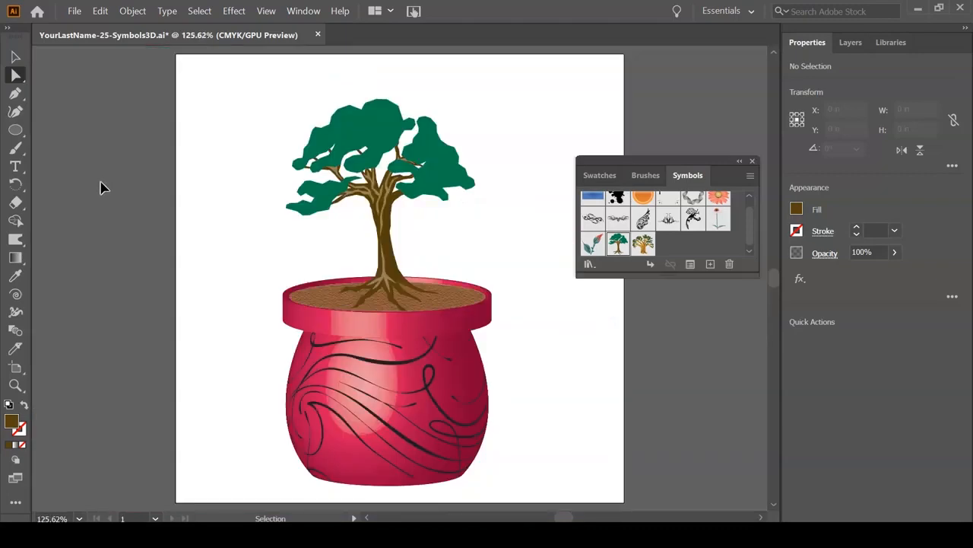
{"action": "key", "text": "ctrl+s"}
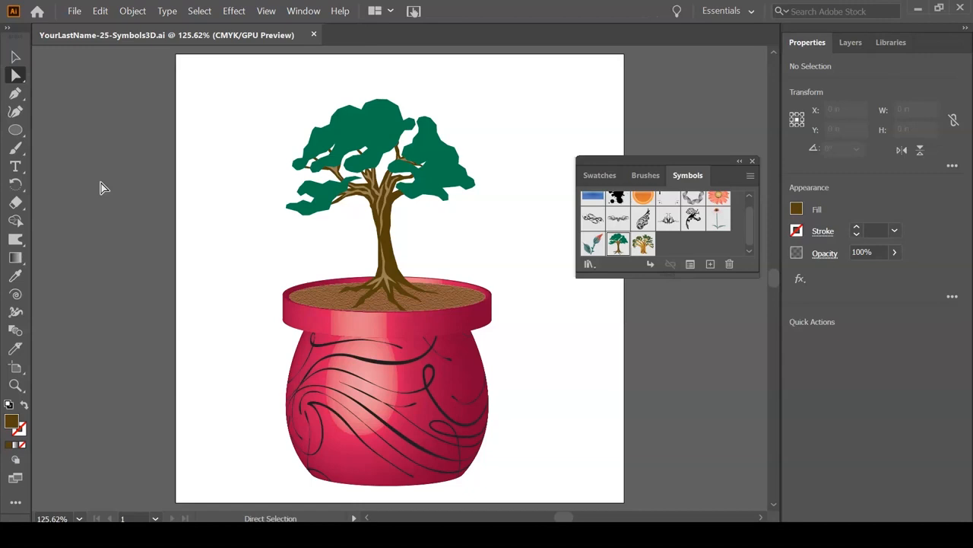
Step: Create a dynamic symbol named Bonsai from the tree, soil and vase, with Graphic as its export type
{"action": "key", "text": "v"}
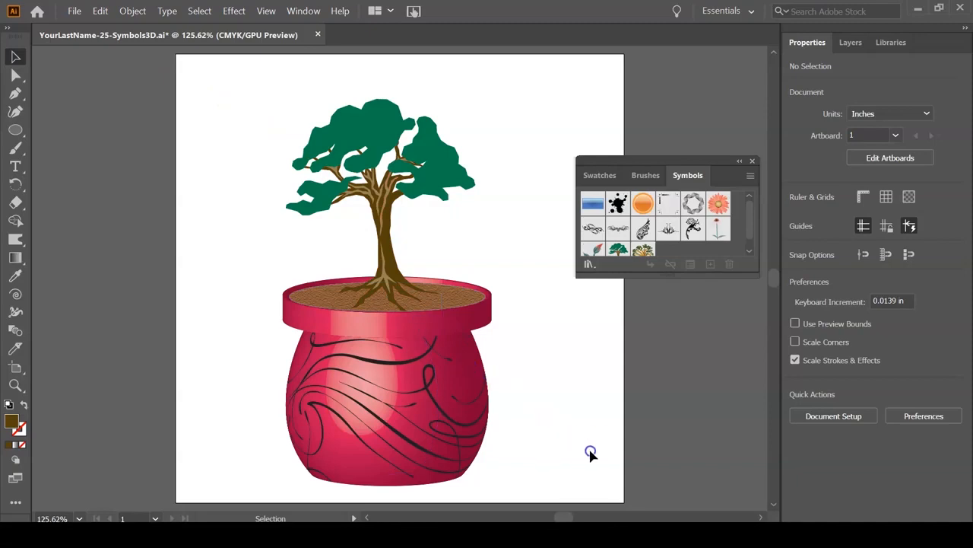
{"action": "left_click_drag", "start_coordinate": [228, 87], "coordinate": [574, 482]}
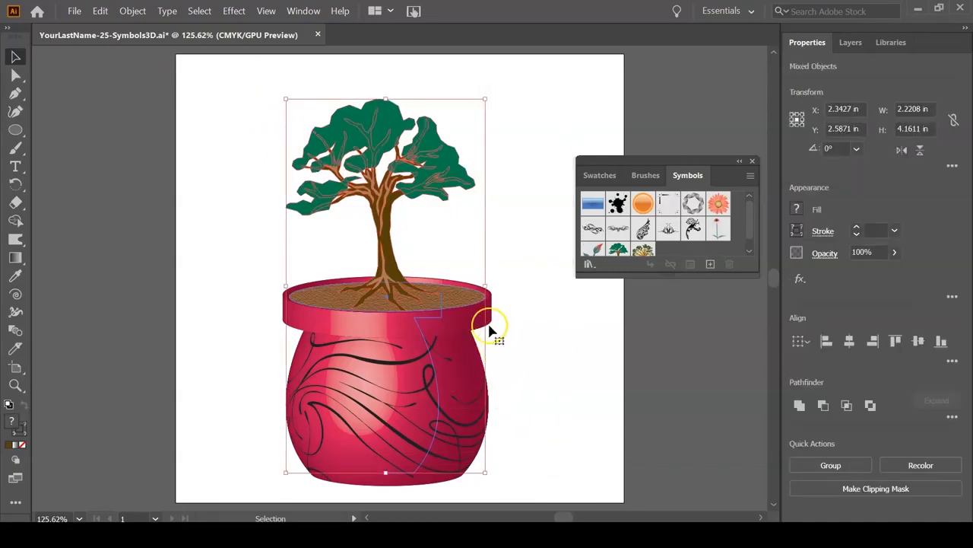
{"action": "left_click_drag", "start_coordinate": [440, 312], "coordinate": [672, 252]}
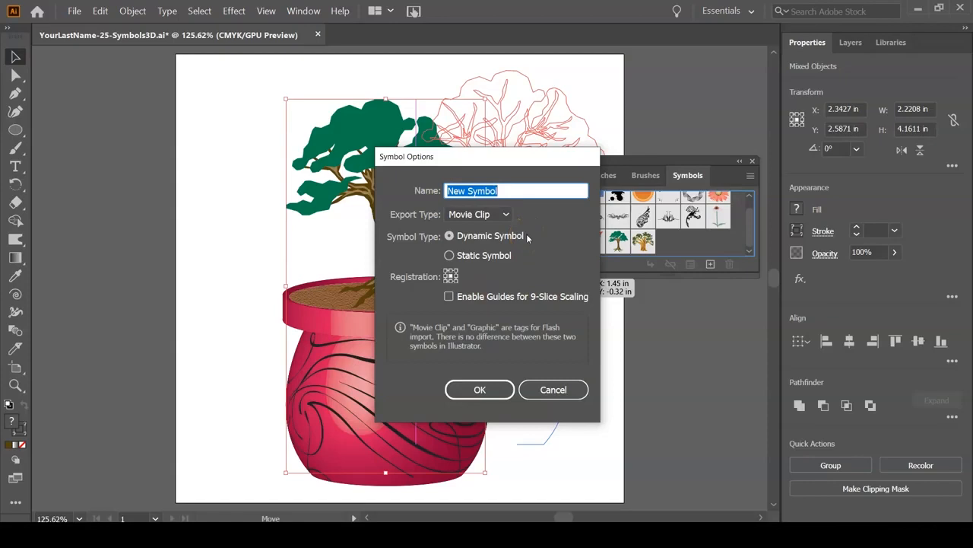
{"action": "type", "text": "Bonsai"}
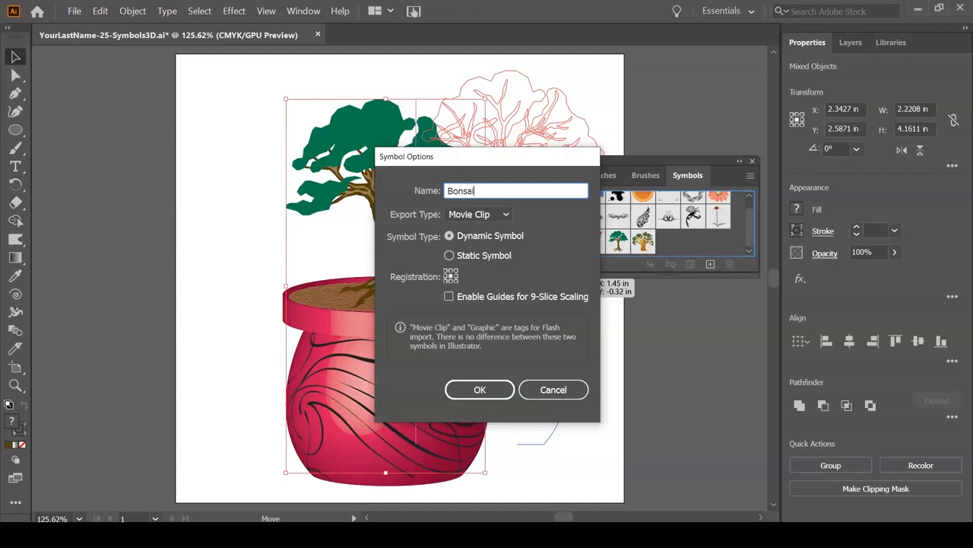
{"action": "left_click", "coordinate": [508, 215]}
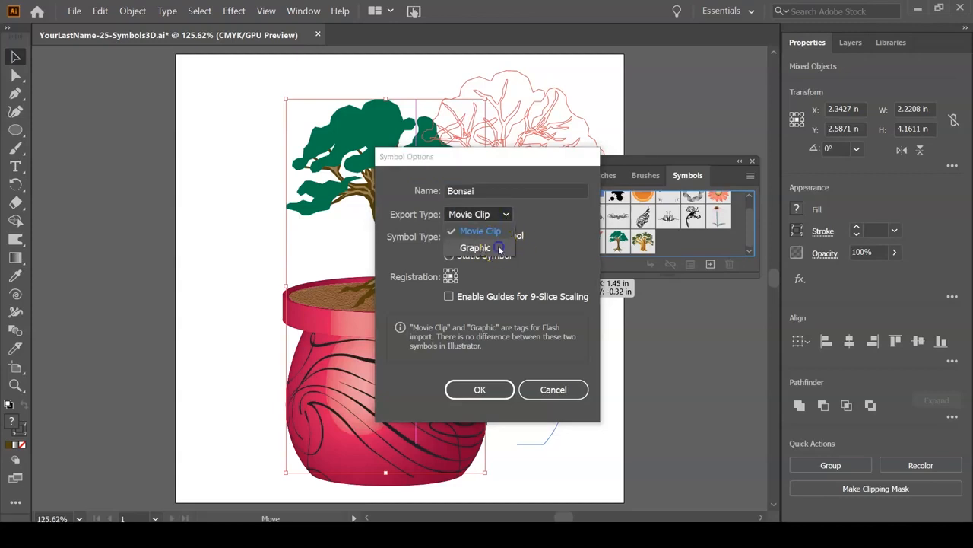
{"action": "left_click", "coordinate": [499, 249]}
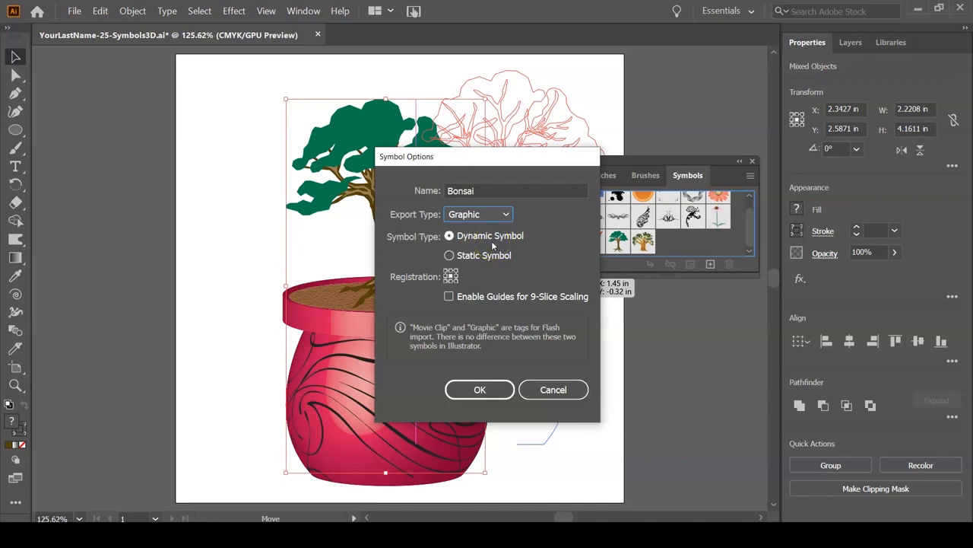
{"action": "left_click", "coordinate": [476, 391]}
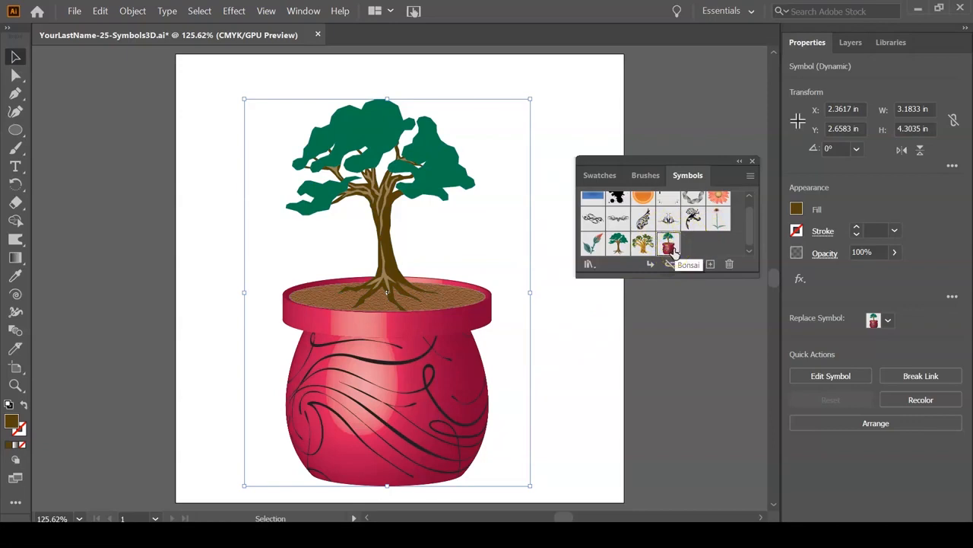
Step: Place a second Bonsai instance slightly lower and to the right of the original, overlapping its pot
{"action": "key", "text": "space"}
{"action": "left_click_drag", "start_coordinate": [565, 337], "coordinate": [453, 316]}
{"action": "left_click_drag", "start_coordinate": [668, 243], "coordinate": [457, 312]}
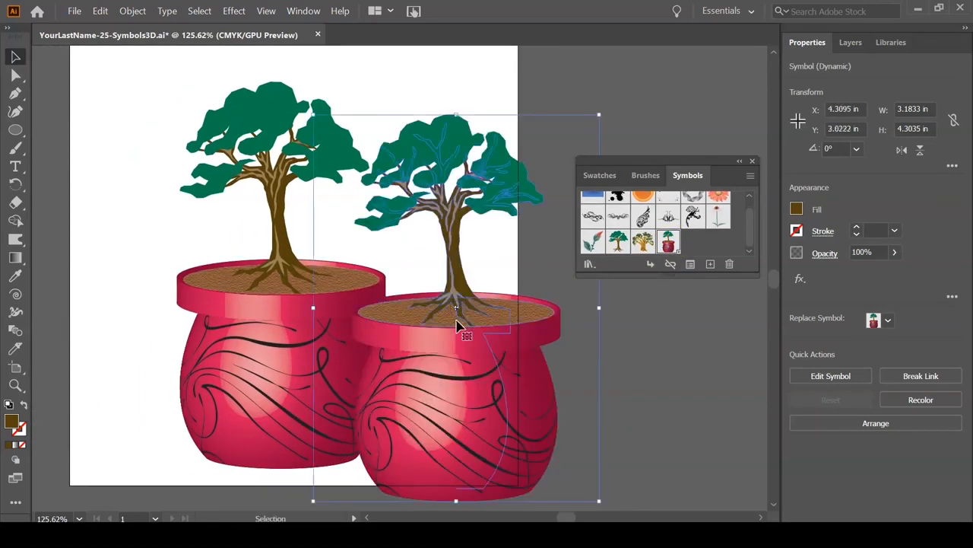
Step: Check the two Bonsai instances in outline view, undo the placement of the second one, and save the document
{"action": "key", "text": "ctrl+y"}
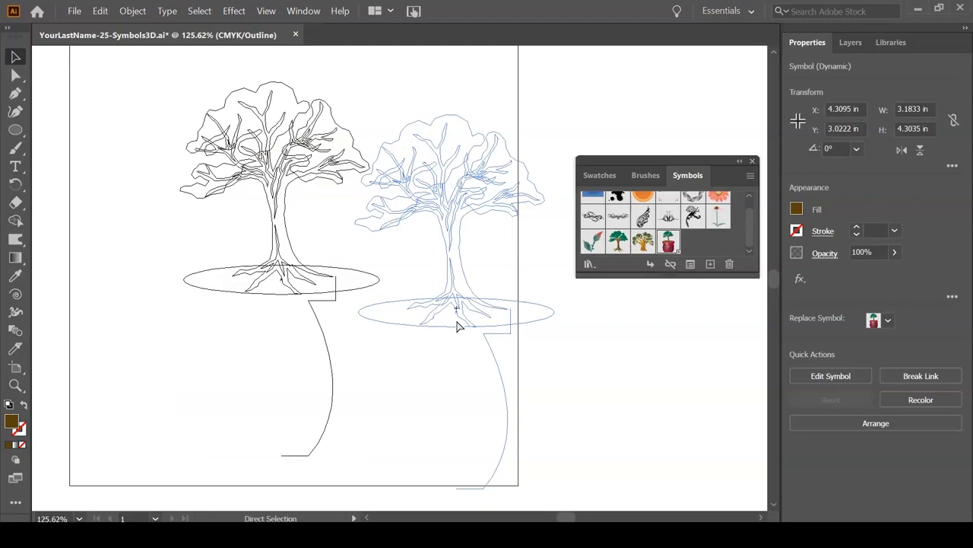
{"action": "key", "text": "ctrl+y"}
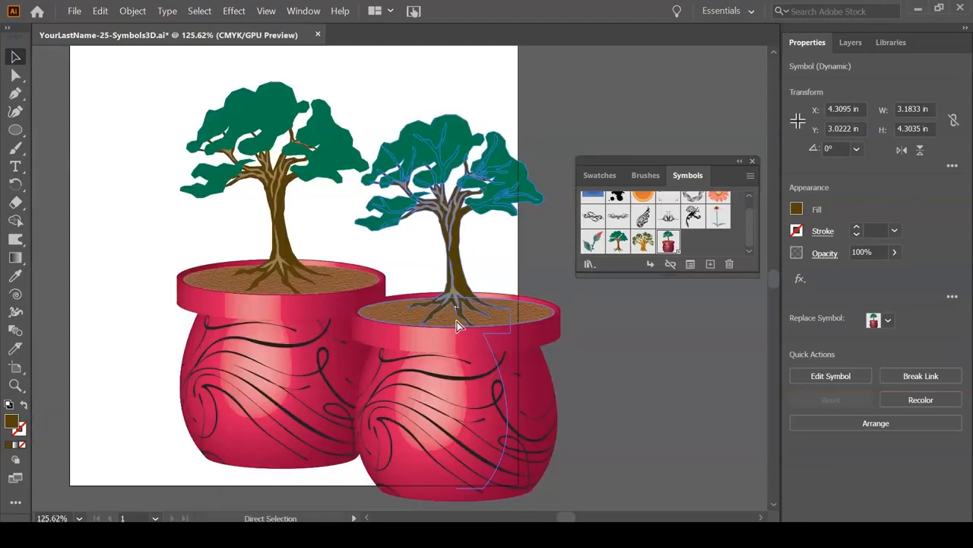
{"action": "key", "text": "ctrl+z"}
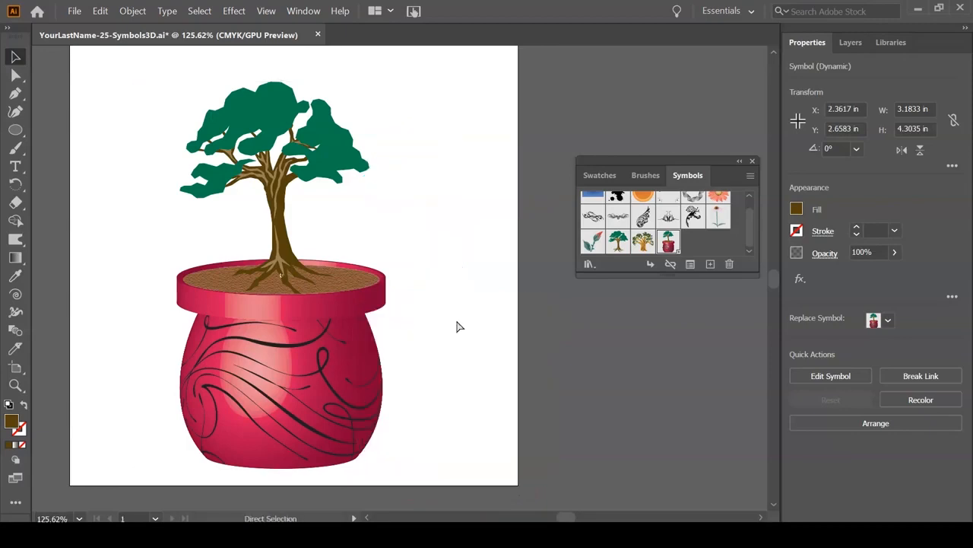
{"action": "key", "text": "ctrl+s"}
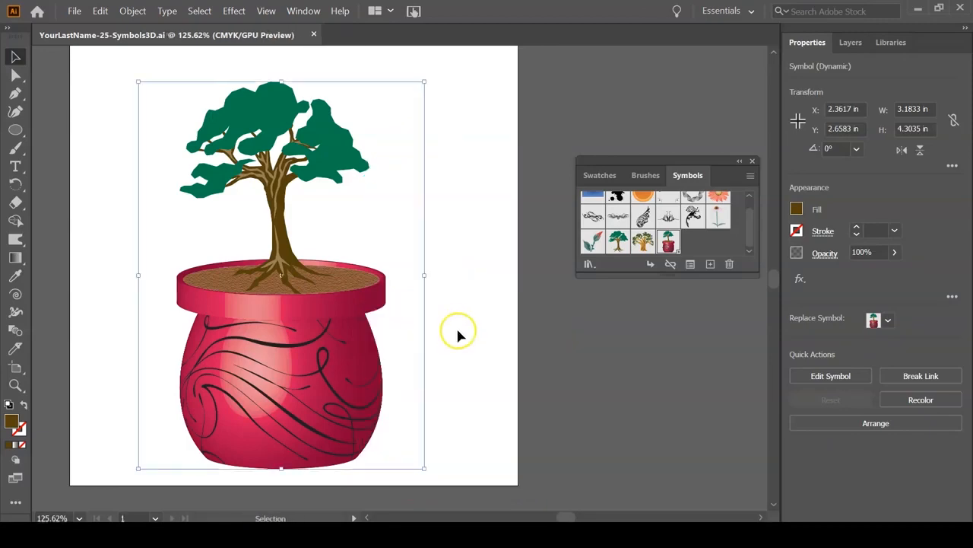
Step: Add the point text "3D" in the empty area to the upper right of the tree
{"action": "left_click_drag", "start_coordinate": [296, 338], "coordinate": [441, 355]}
{"action": "key", "text": "space"}
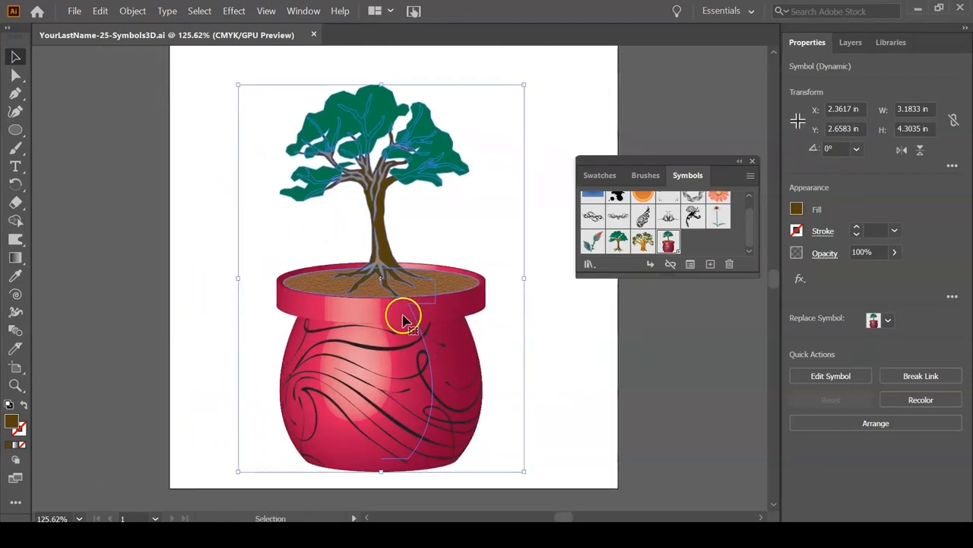
{"action": "left_click", "coordinate": [564, 291]}
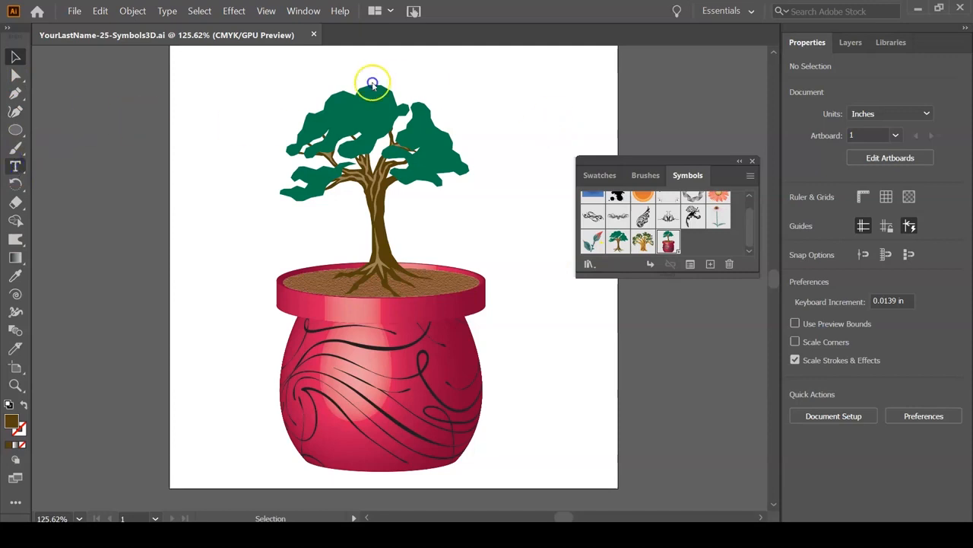
{"action": "key", "text": "t"}
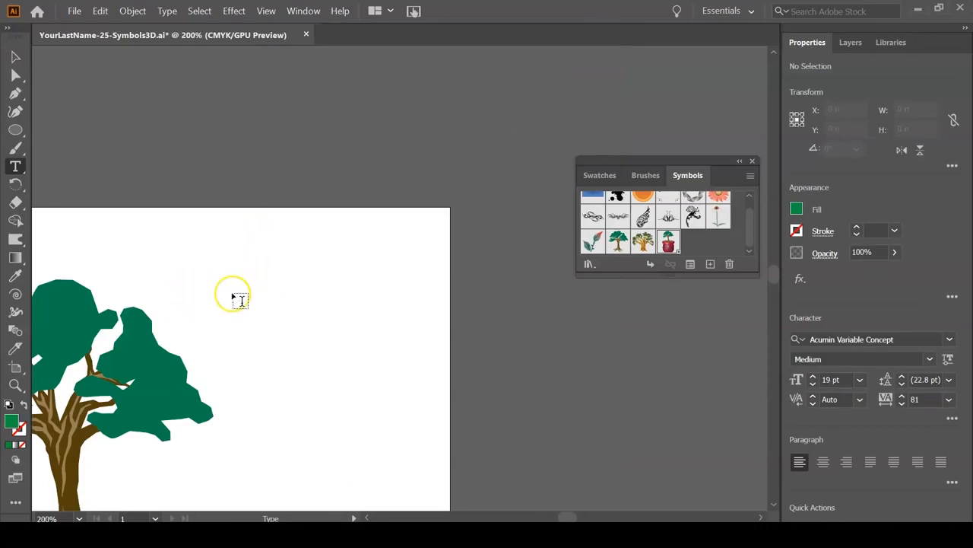
{"action": "left_click", "coordinate": [190, 297]}
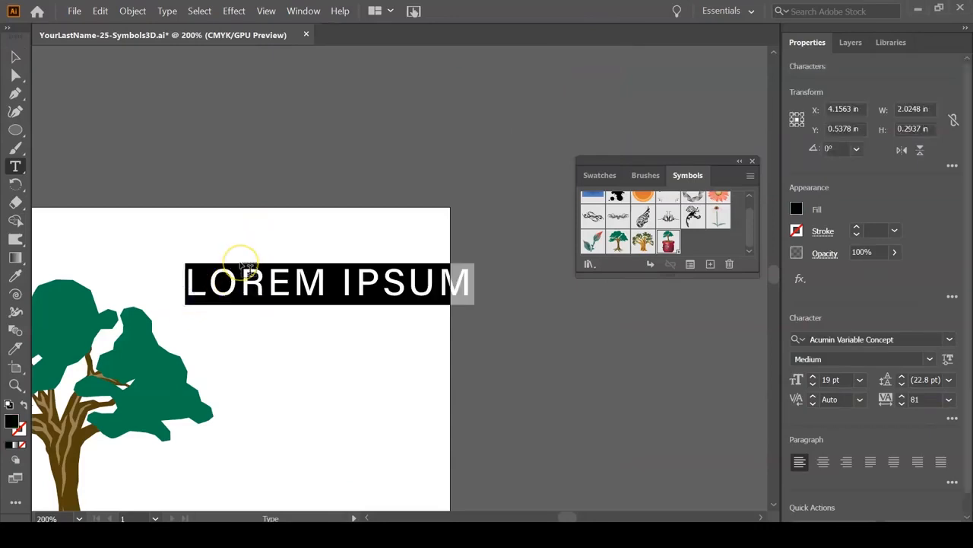
{"action": "type", "text": "3D"}
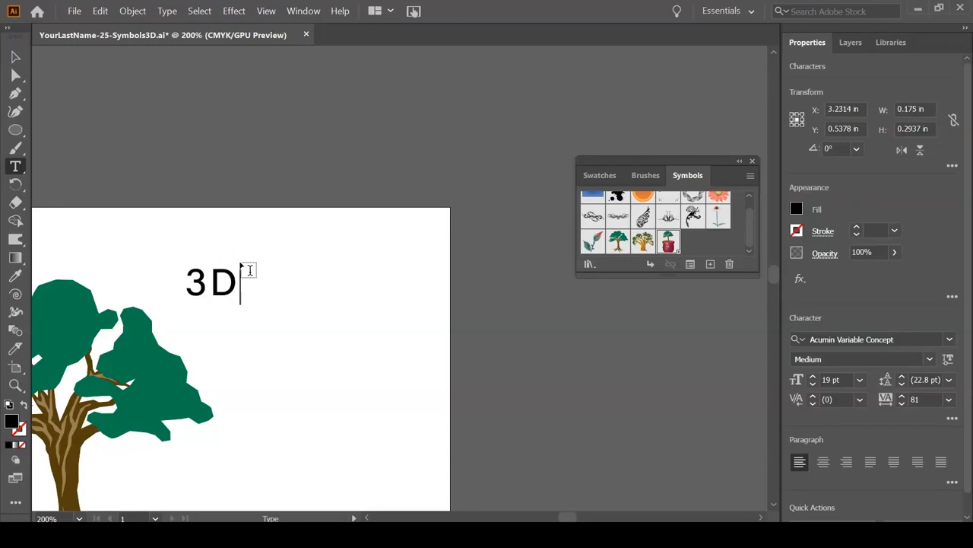
Step: Enlarge the 3D text to about 55 pt near the artboard's upper-right corner and set its tracking to 0
{"action": "left_click", "coordinate": [15, 56]}
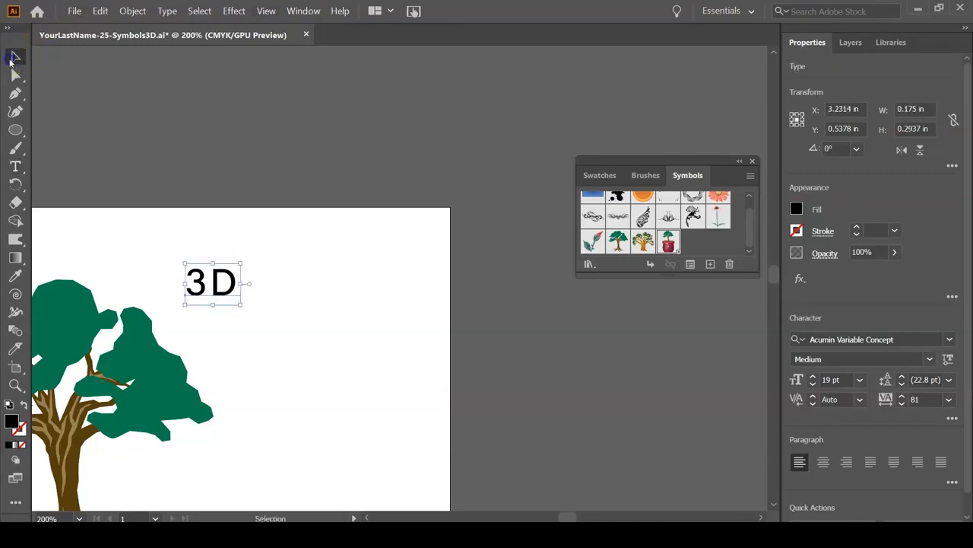
{"action": "left_click_drag", "start_coordinate": [237, 284], "coordinate": [421, 396]}
{"action": "left_click_drag", "start_coordinate": [340, 342], "coordinate": [330, 320]}
{"action": "left_click", "coordinate": [949, 400]}
{"action": "left_click_drag", "start_coordinate": [950, 405], "coordinate": [939, 263]}
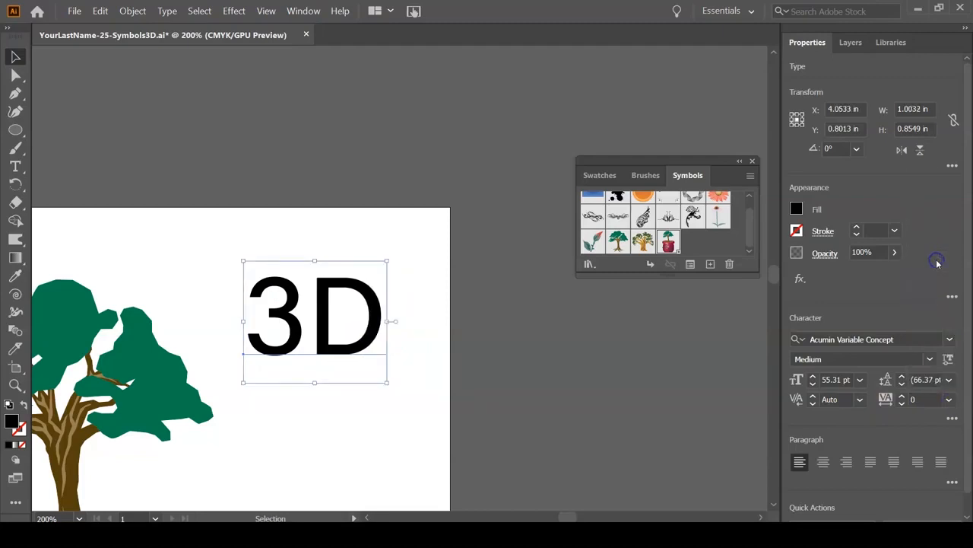
Step: Fill the 3D text with a medium blue swatch
{"action": "left_click", "coordinate": [797, 210]}
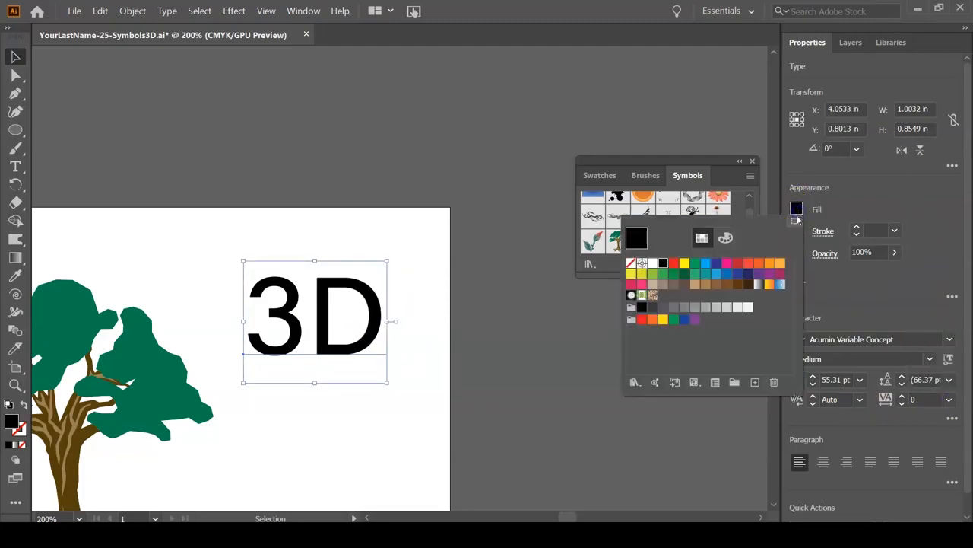
{"action": "left_click", "coordinate": [705, 263]}
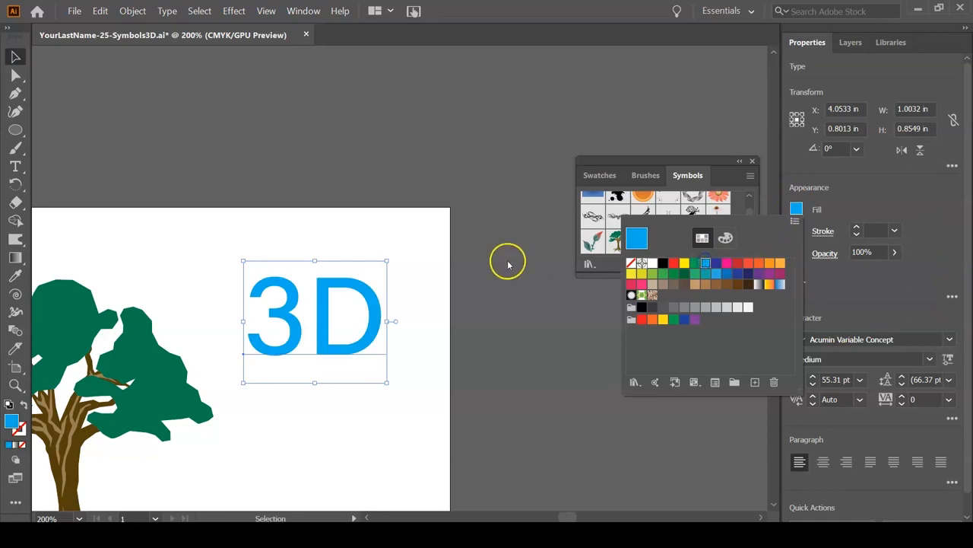
{"action": "left_click", "coordinate": [729, 275]}
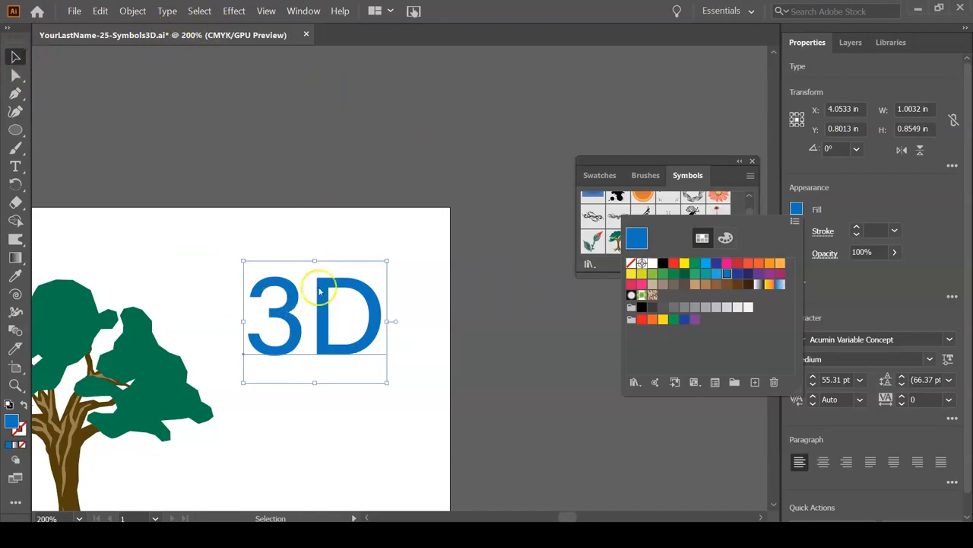
Step: Start the 3D Extrude & Bevel effect on the blue text, keeping the artwork visible beside its options
{"action": "left_click", "coordinate": [231, 15]}
{"action": "left_click", "coordinate": [232, 12]}
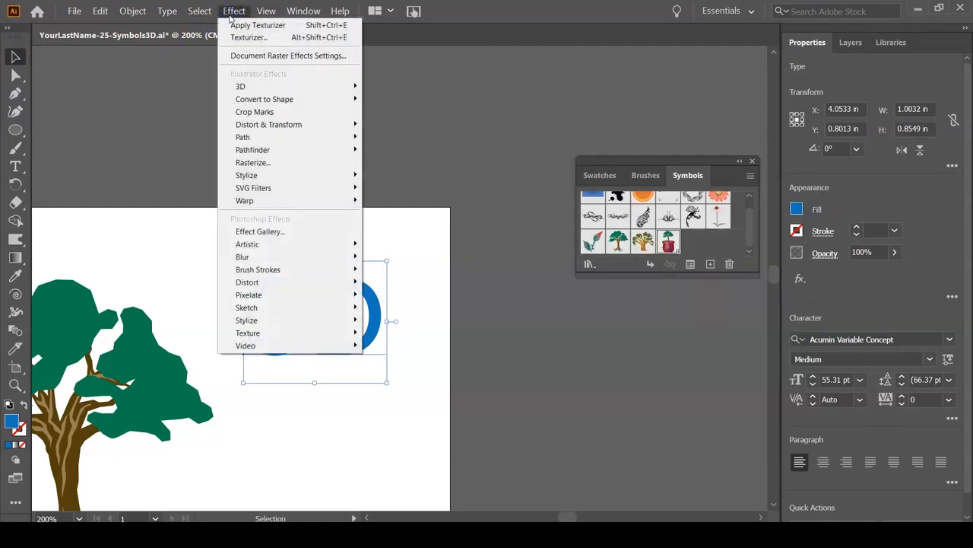
{"action": "left_click", "coordinate": [245, 88]}
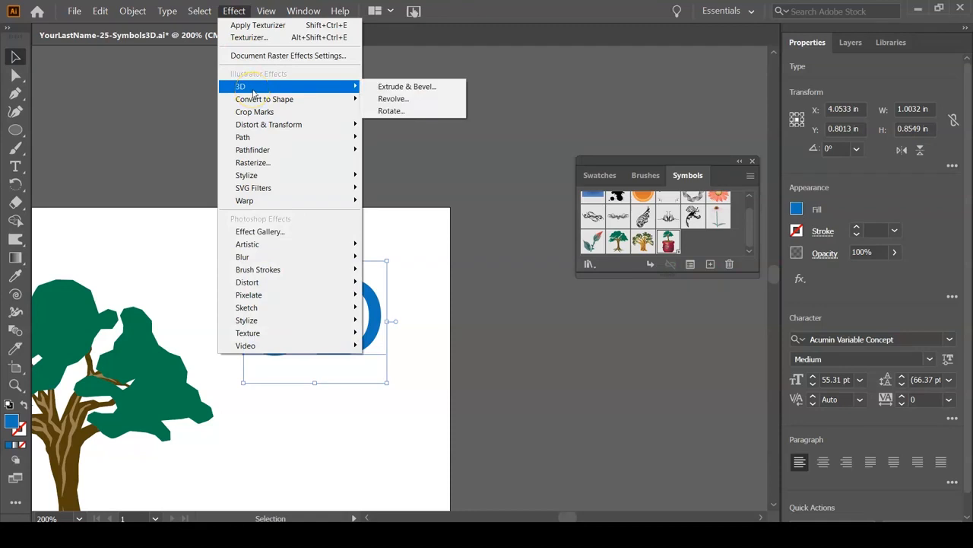
{"action": "left_click", "coordinate": [422, 91]}
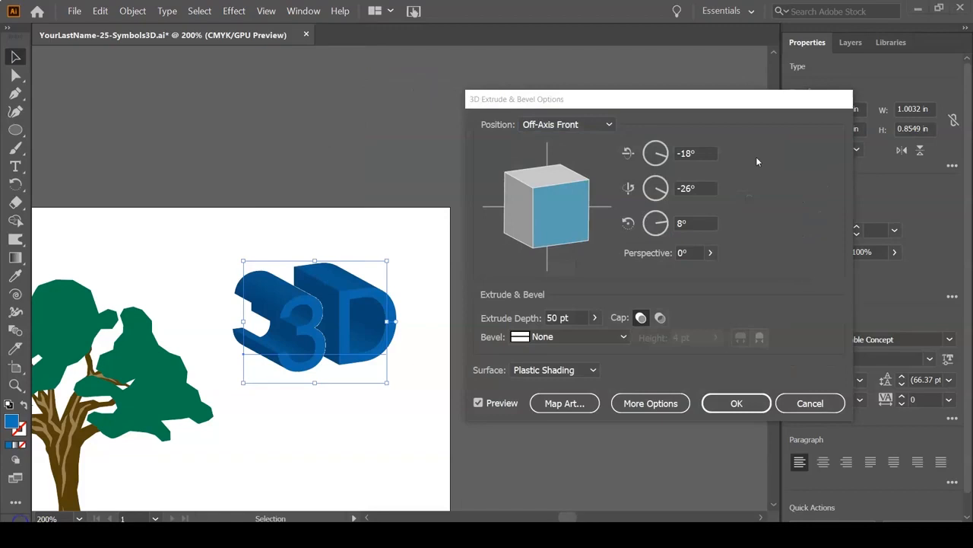
{"action": "left_click_drag", "start_coordinate": [605, 99], "coordinate": [608, 61]}
Step: Preview the extruded text in Off-Axis Back, Isometric Right, Right, Top, Bottom and Front positions, and return to Off-Axis Front
{"action": "left_click", "coordinate": [594, 91]}
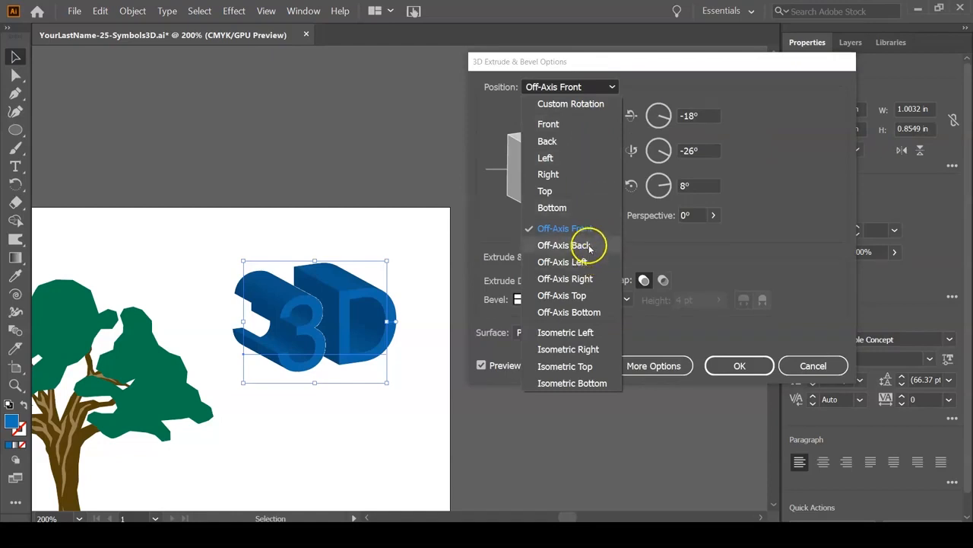
{"action": "left_click", "coordinate": [586, 245]}
{"action": "left_click", "coordinate": [584, 88]}
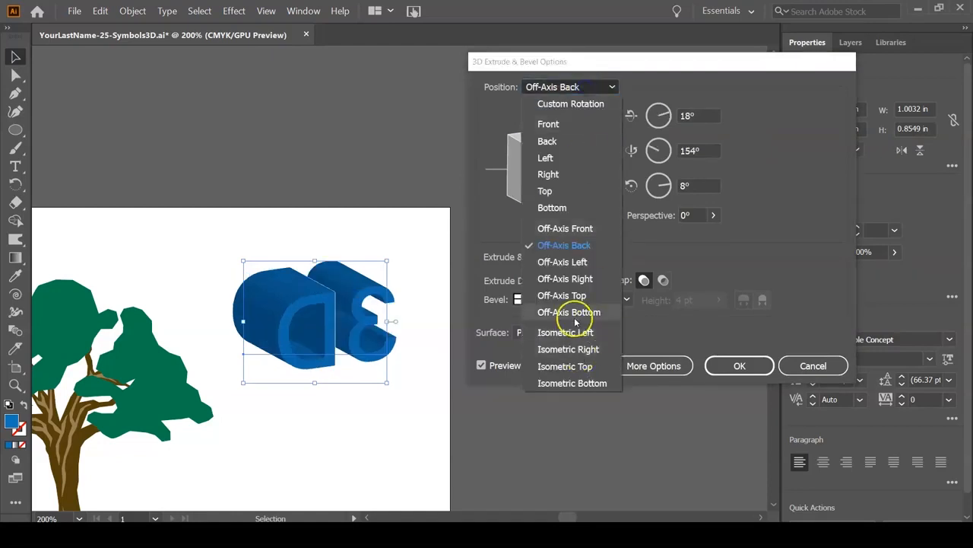
{"action": "left_click", "coordinate": [578, 349]}
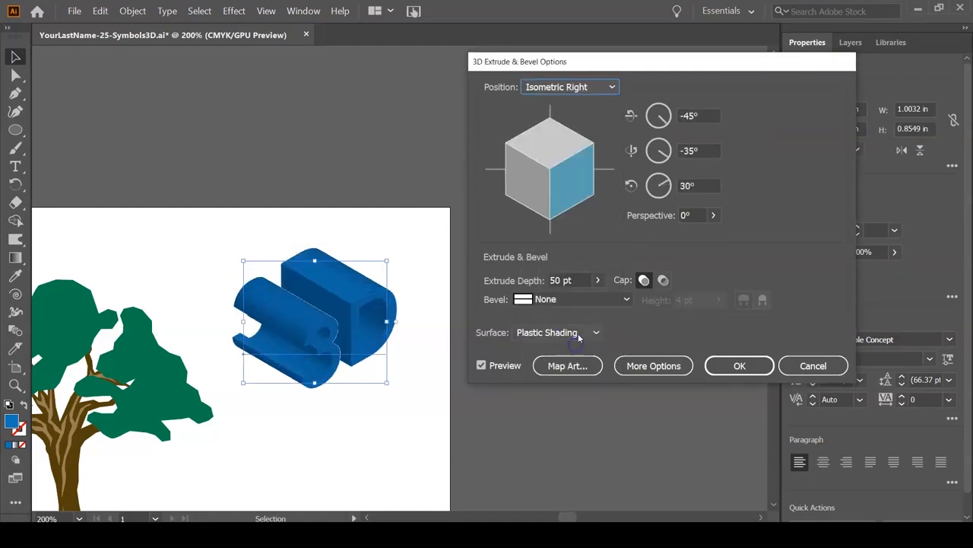
{"action": "left_click", "coordinate": [573, 87]}
{"action": "left_click", "coordinate": [568, 170]}
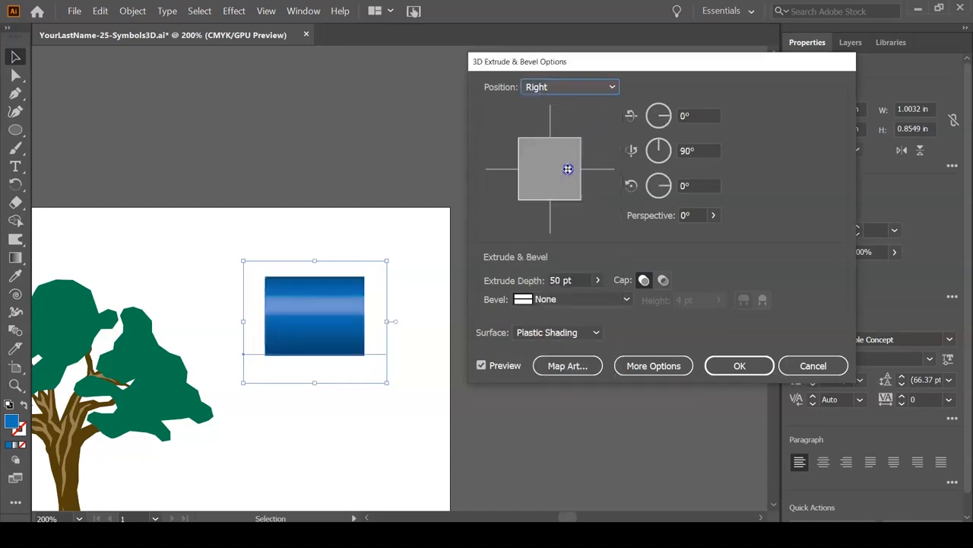
{"action": "left_click", "coordinate": [568, 89]}
{"action": "left_click", "coordinate": [567, 192]}
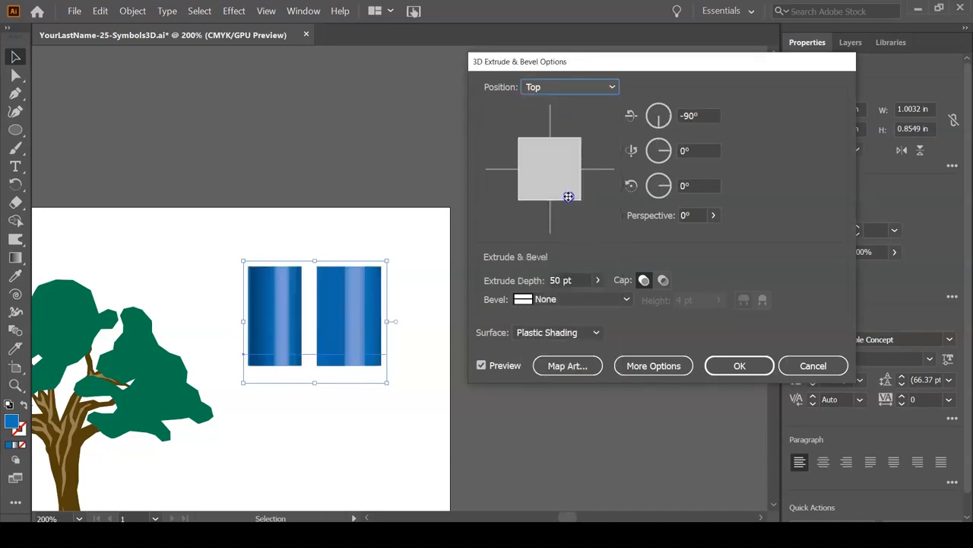
{"action": "left_click", "coordinate": [571, 89]}
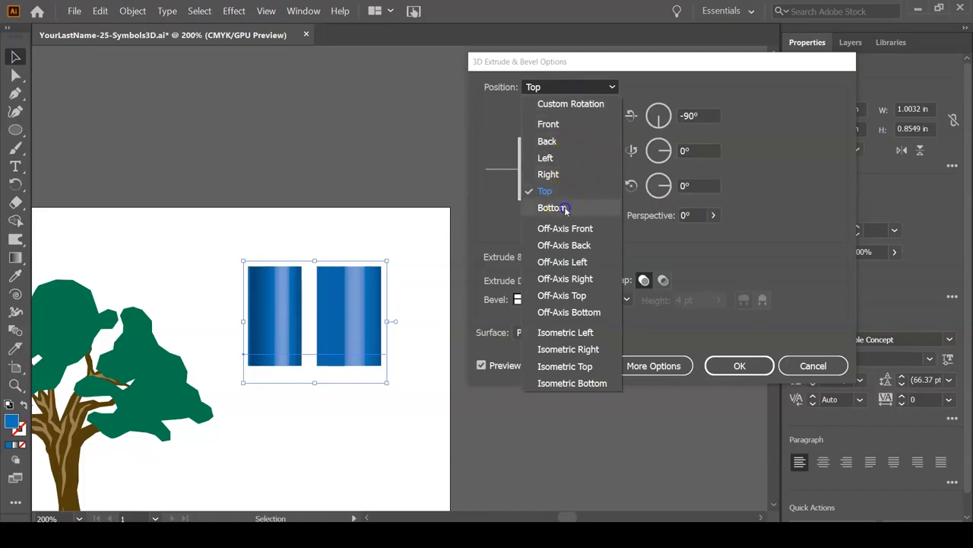
{"action": "left_click", "coordinate": [569, 207]}
{"action": "left_click", "coordinate": [571, 85]}
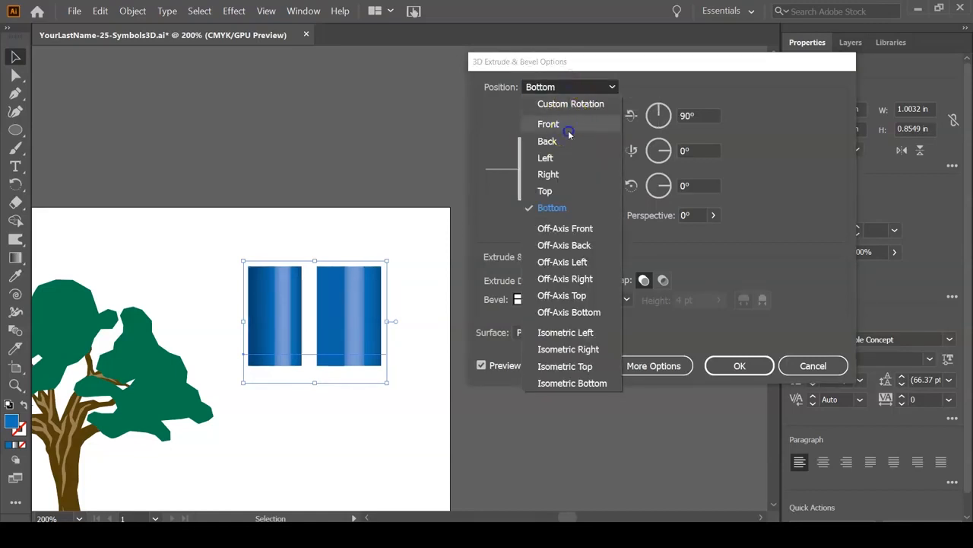
{"action": "left_click", "coordinate": [569, 123]}
{"action": "left_click", "coordinate": [570, 87]}
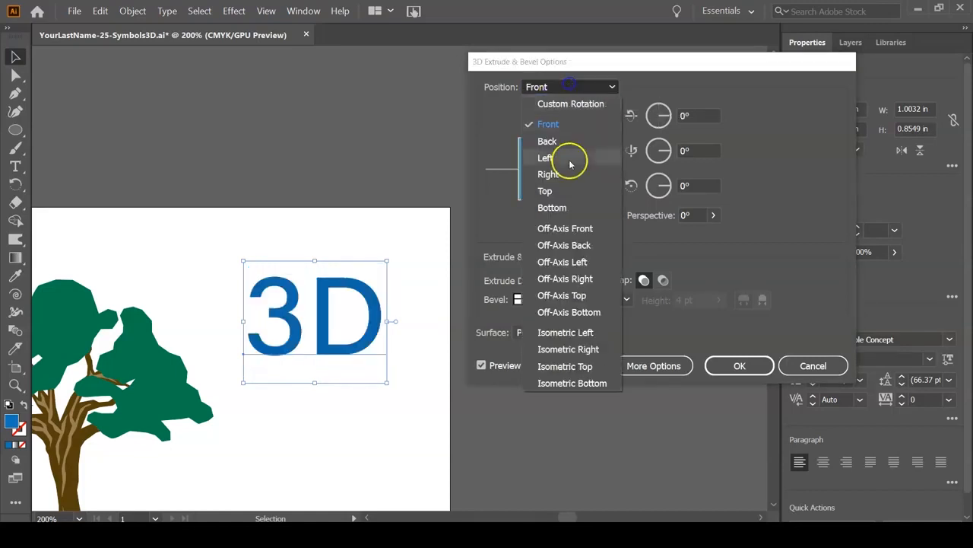
{"action": "left_click", "coordinate": [566, 225]}
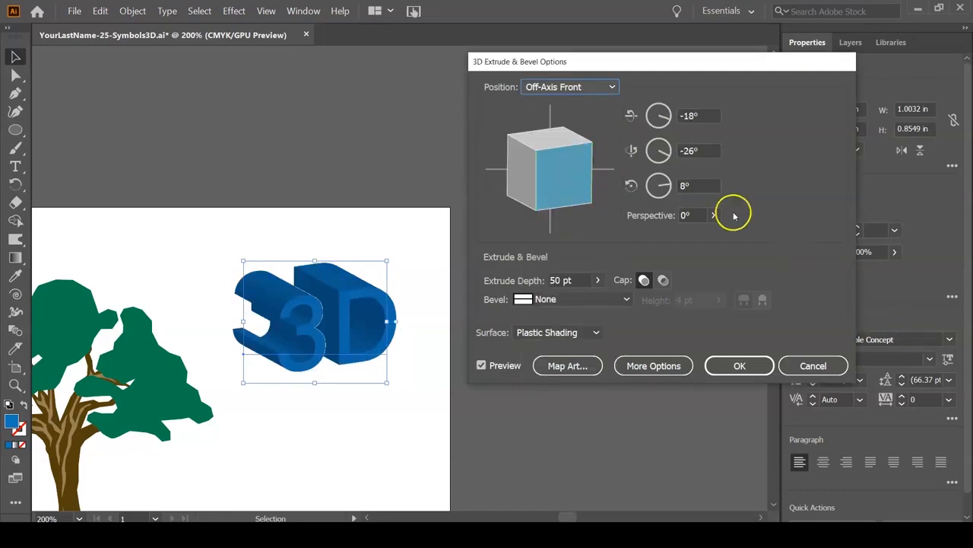
Step: Rotate the extruded text to a custom -6°, -4°, 2° orientation, and keep the solid cap after trying the hollow one
{"action": "mouse_move", "coordinate": [550, 191]}
{"action": "left_mouse_down"}
{"action": "mouse_move", "coordinate": [558, 177]}
{"action": "mouse_move", "coordinate": [543, 170]}
{"action": "left_mouse_up"}
{"action": "left_click", "coordinate": [546, 173]}
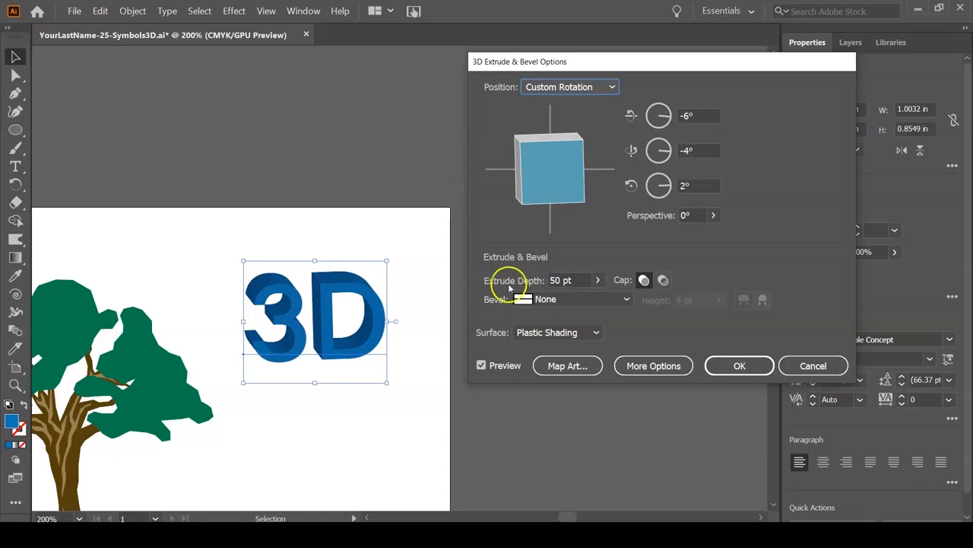
{"action": "left_click", "coordinate": [663, 281]}
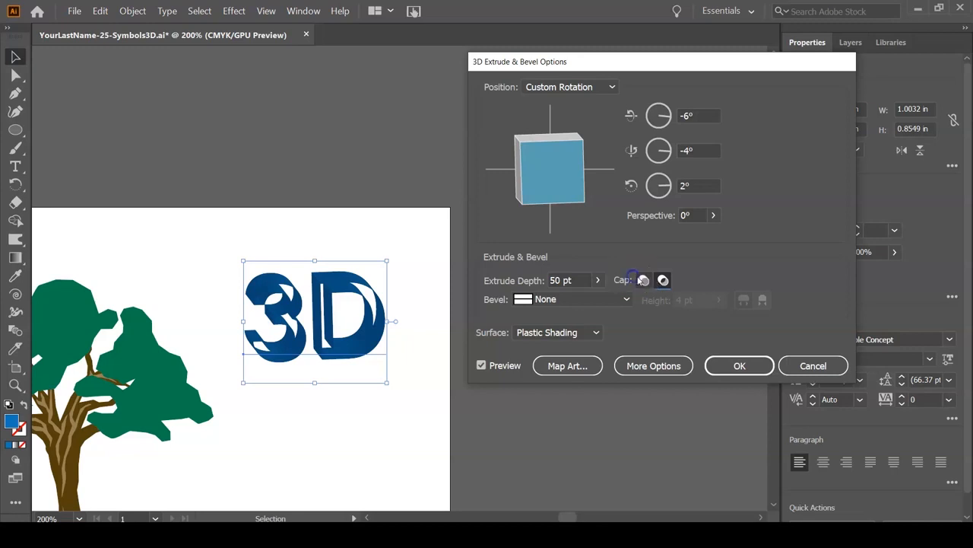
{"action": "left_click", "coordinate": [642, 280]}
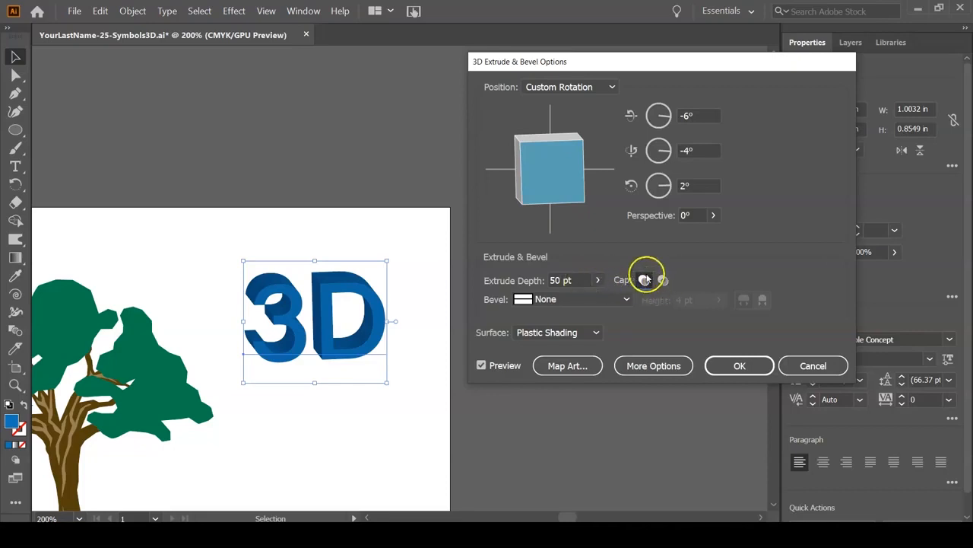
Step: Set the text's extrude depth to 40 pt and its bevel to Classic
{"action": "left_click", "coordinate": [598, 281]}
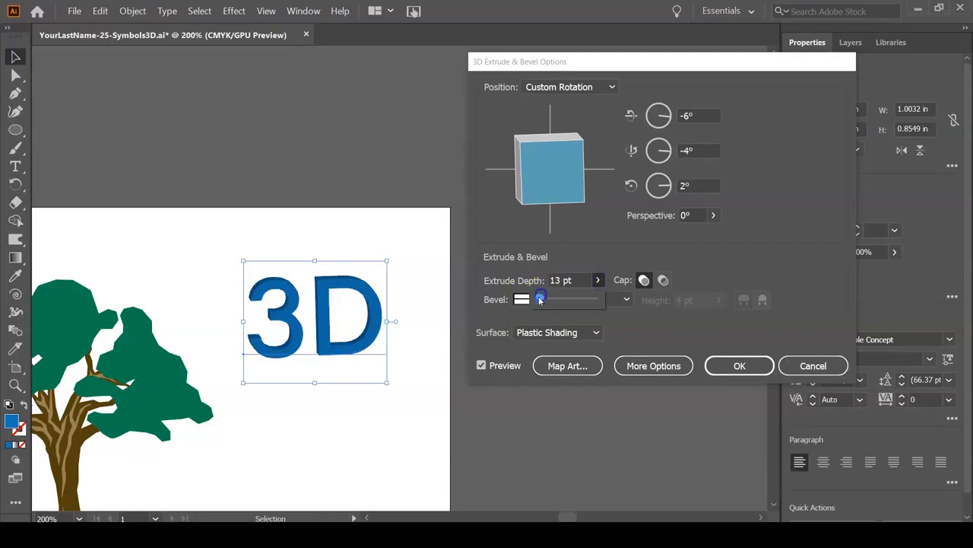
{"action": "left_click", "coordinate": [600, 280]}
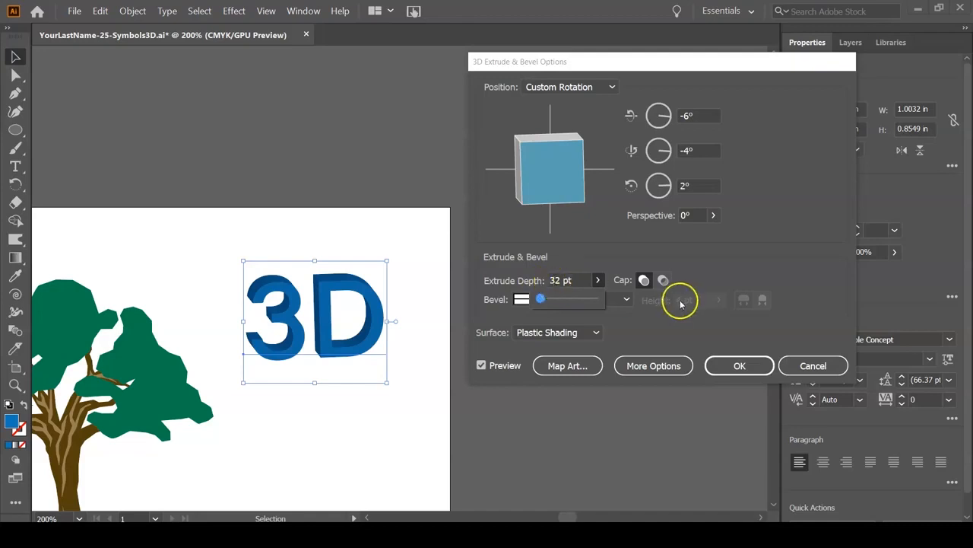
{"action": "left_click", "coordinate": [690, 269]}
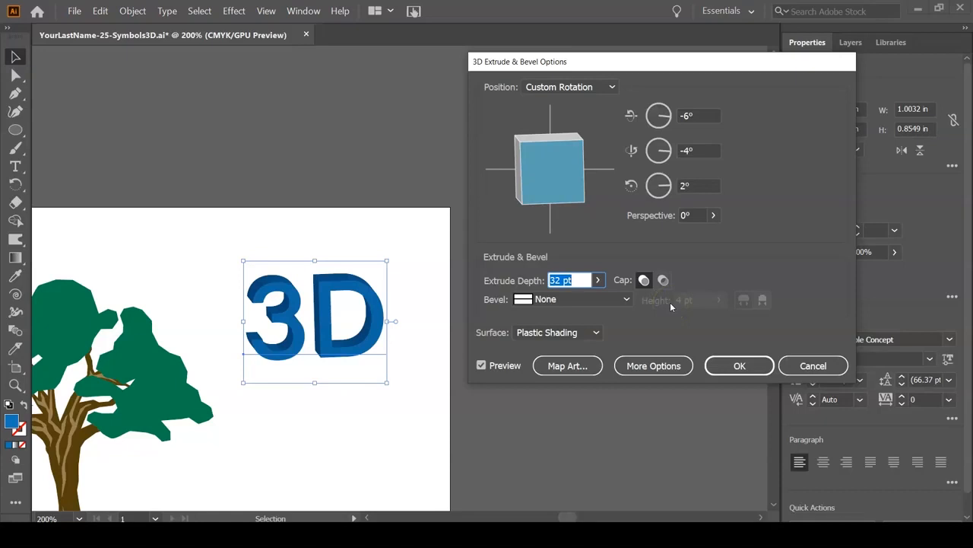
{"action": "type", "text": "40"}
{"action": "key", "text": "Tab"}
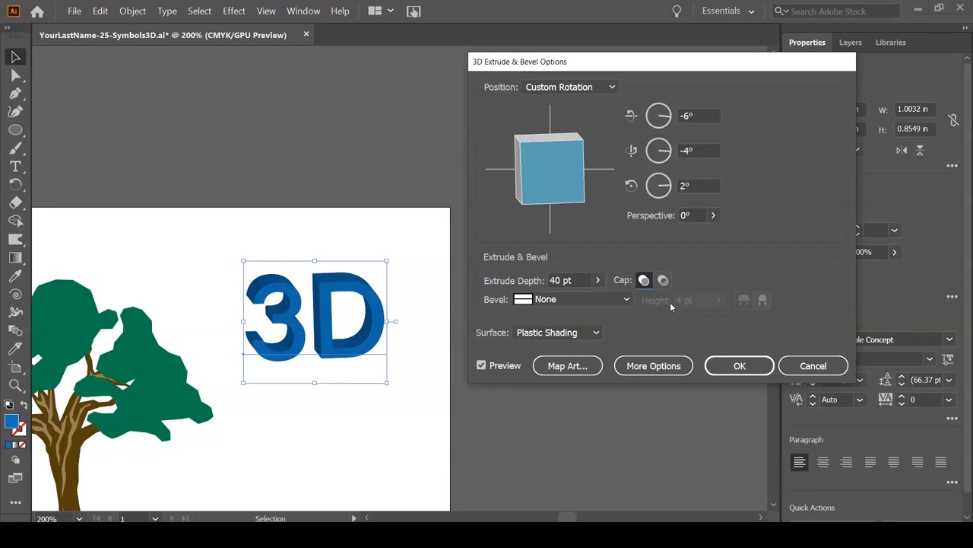
{"action": "left_click", "coordinate": [559, 300]}
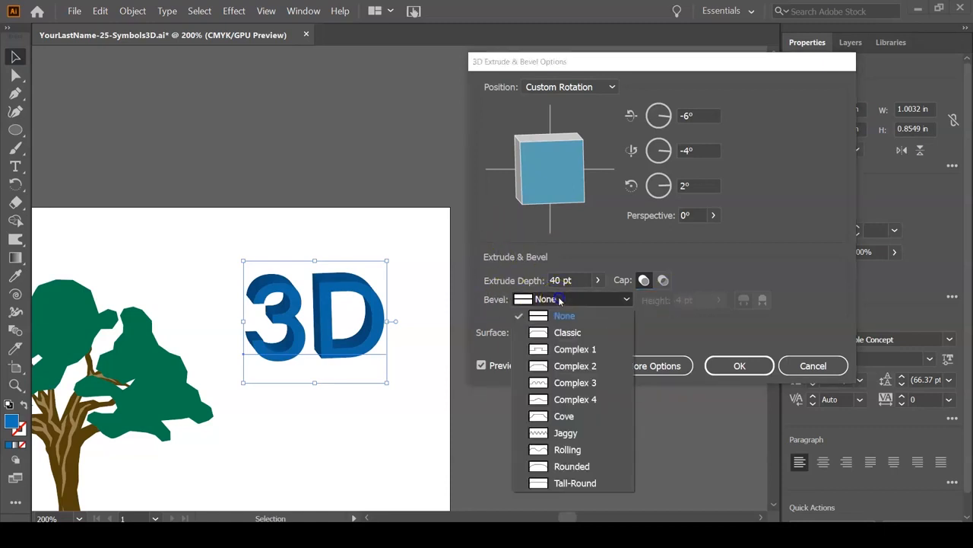
{"action": "left_click", "coordinate": [566, 332]}
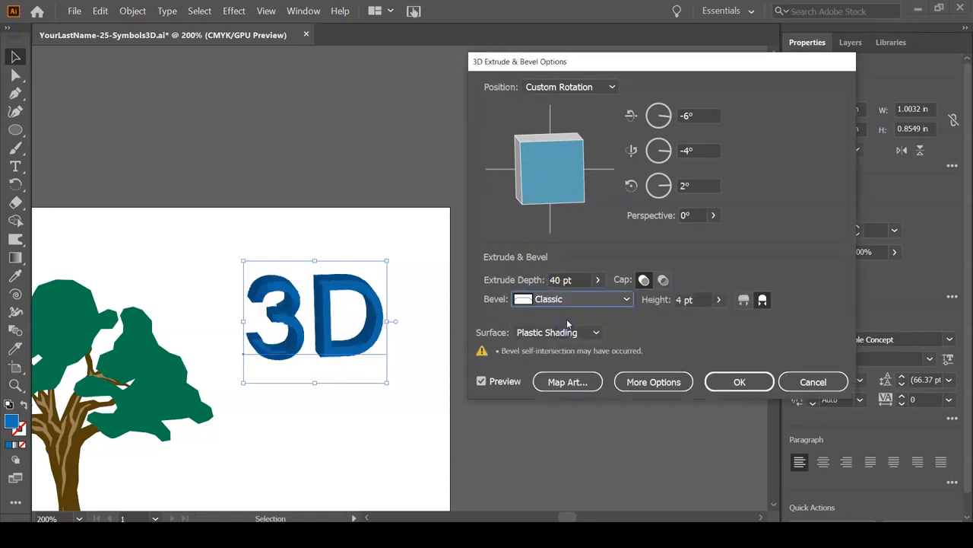
Step: Try the Complex 1 and Complex 3 bevels on the extruded text, and reduce the bevel height to 2 pt
{"action": "left_click", "coordinate": [579, 299]}
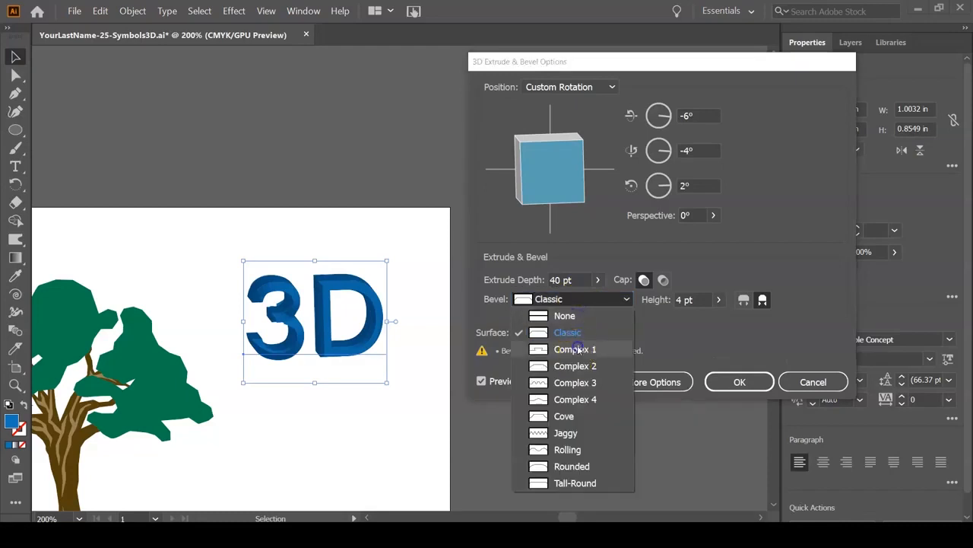
{"action": "left_click", "coordinate": [580, 347]}
{"action": "left_click", "coordinate": [586, 304]}
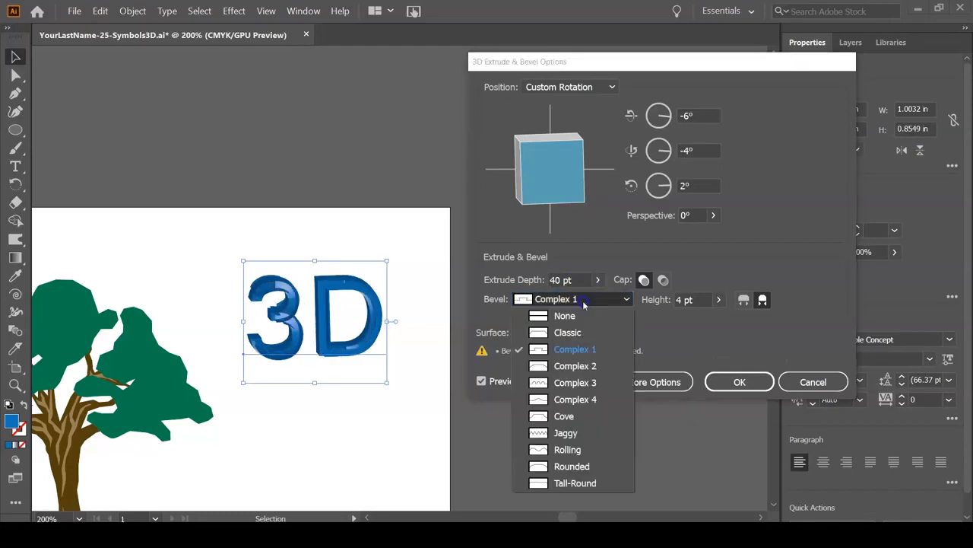
{"action": "left_click", "coordinate": [580, 382]}
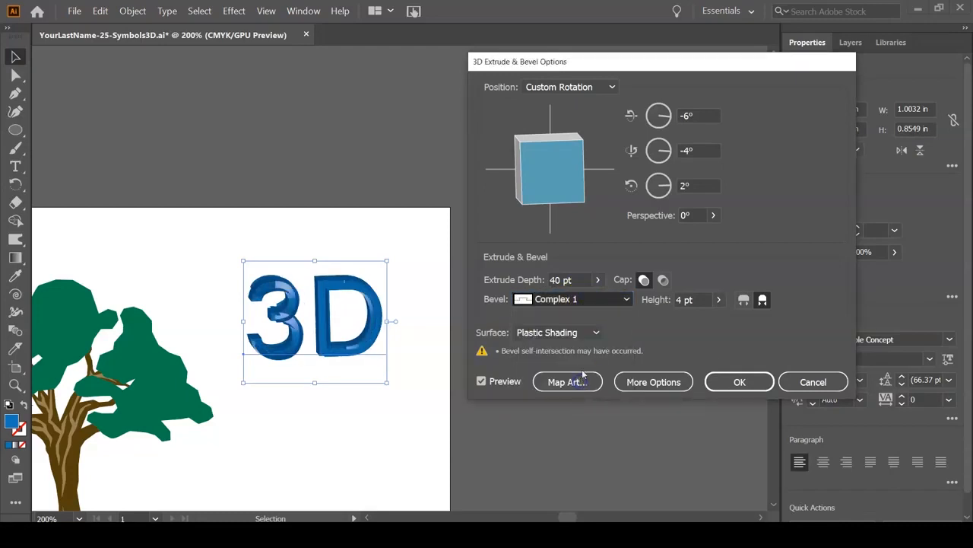
{"action": "left_click", "coordinate": [719, 300]}
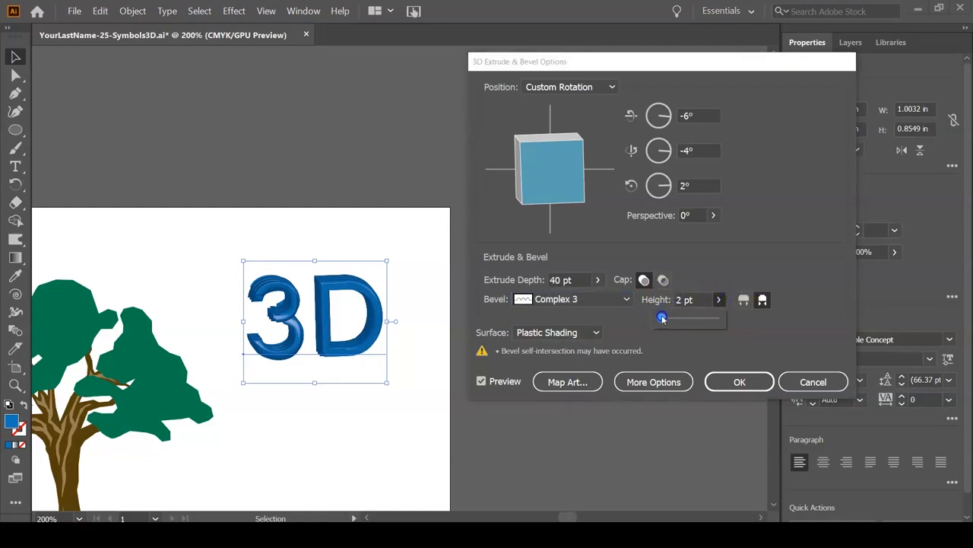
Step: Try the Cove and Rolling bevel shapes on the extruded text
{"action": "left_click", "coordinate": [593, 299]}
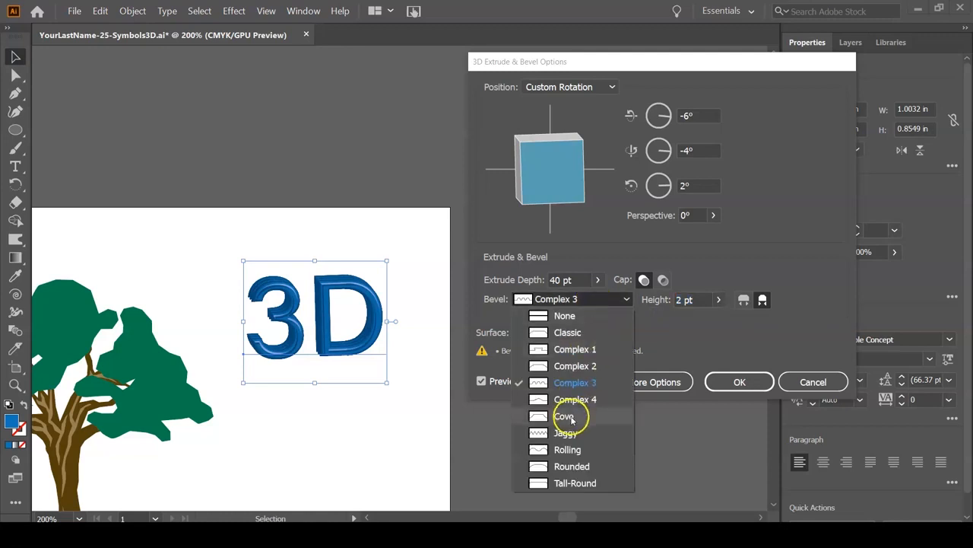
{"action": "left_click", "coordinate": [570, 416]}
{"action": "left_click", "coordinate": [593, 299]}
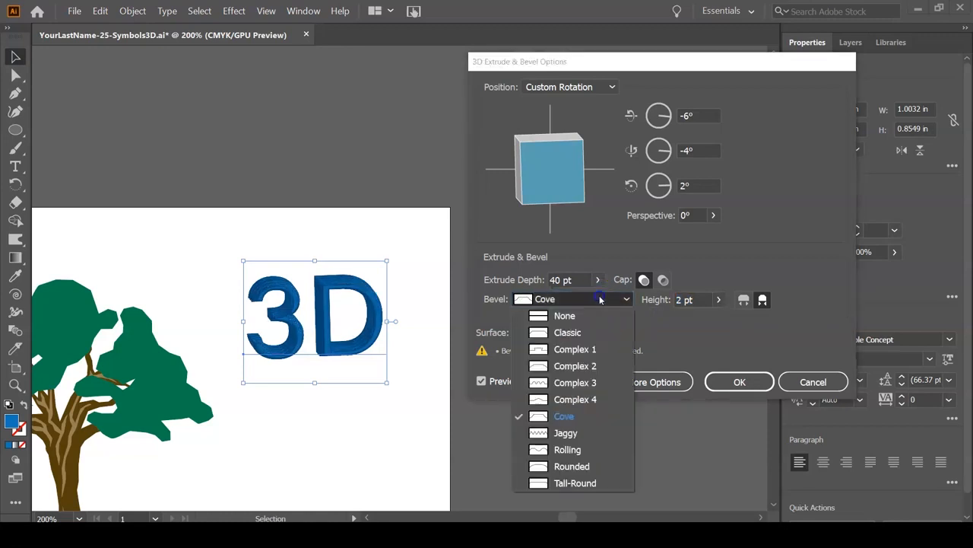
{"action": "left_click", "coordinate": [588, 448]}
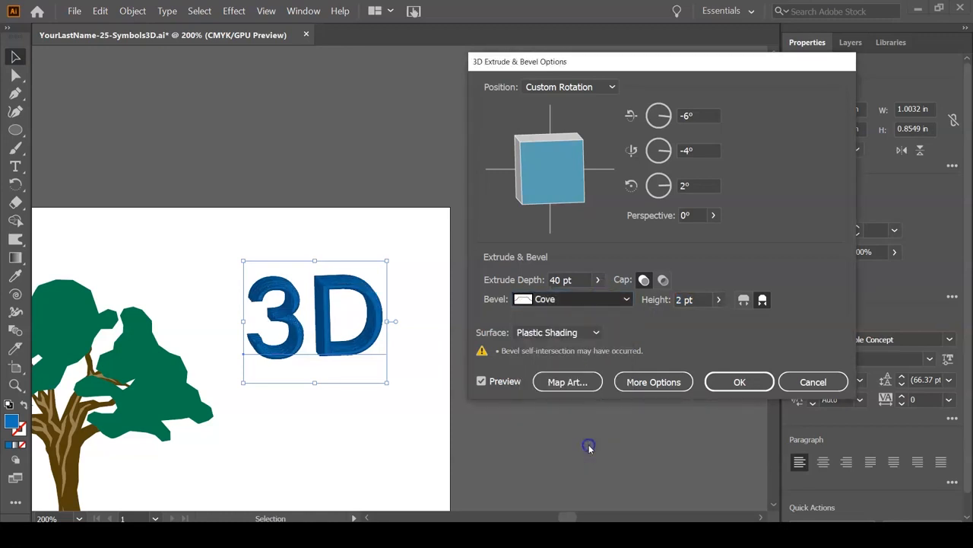
{"action": "left_click", "coordinate": [589, 298]}
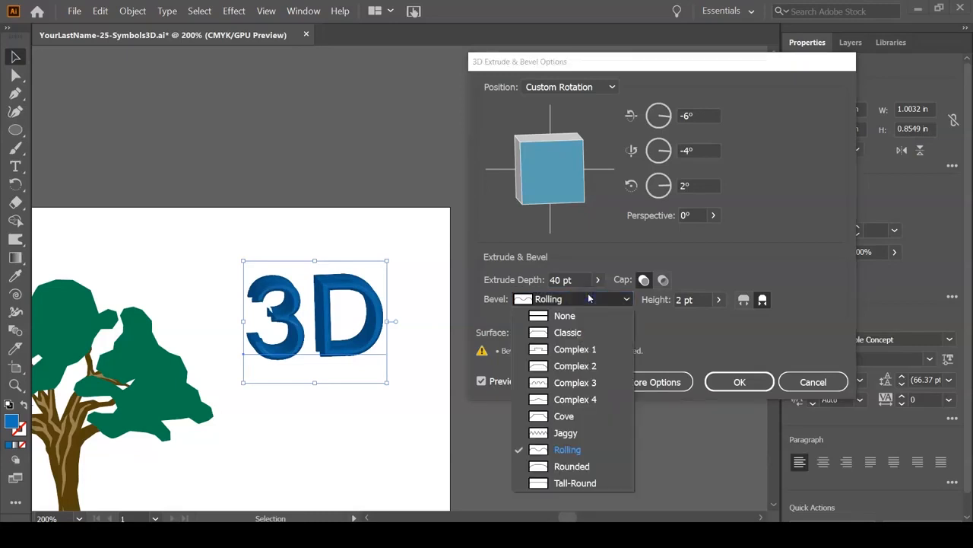
{"action": "left_click", "coordinate": [648, 314]}
Step: Try extending the bevel outward from the text, and set the bevel to None
{"action": "left_click", "coordinate": [762, 300]}
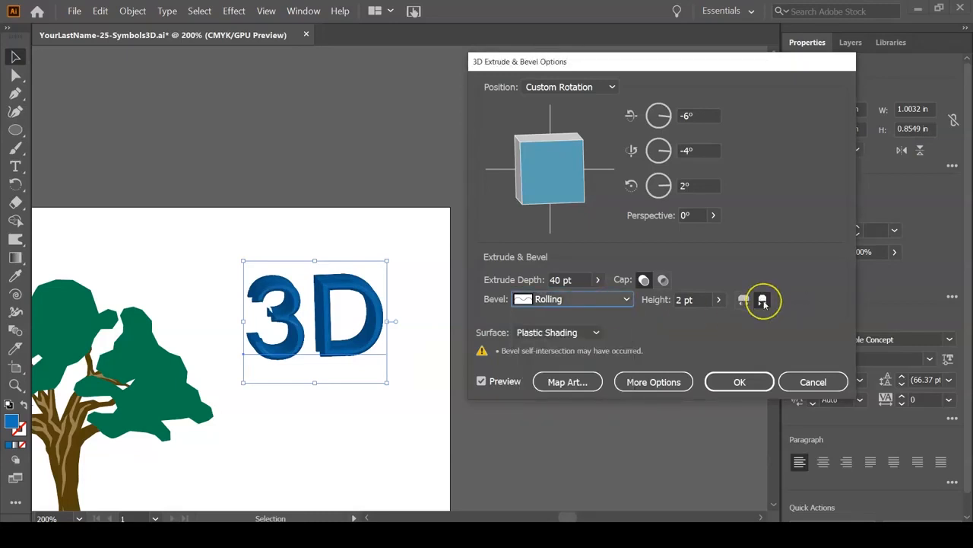
{"action": "left_click", "coordinate": [743, 299]}
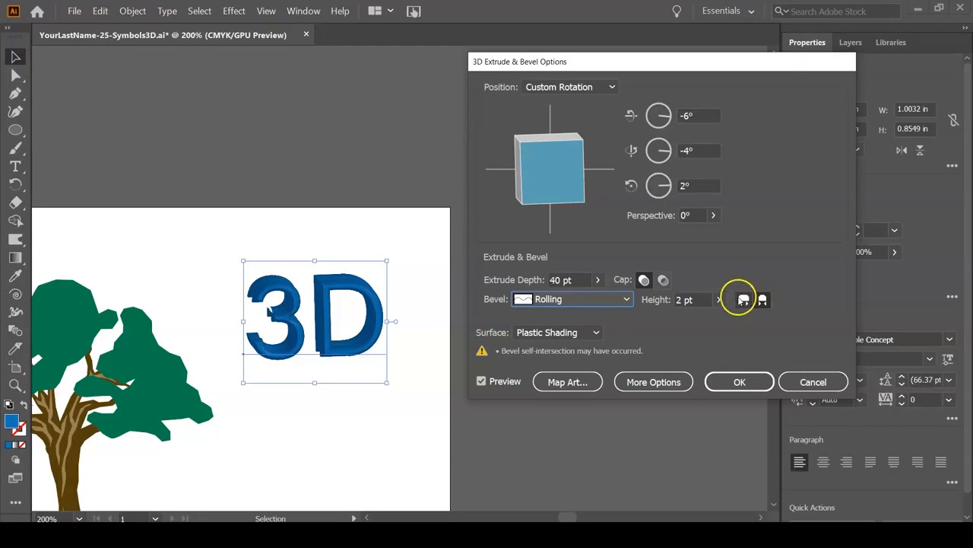
{"action": "left_click", "coordinate": [598, 301]}
{"action": "left_click", "coordinate": [598, 301]}
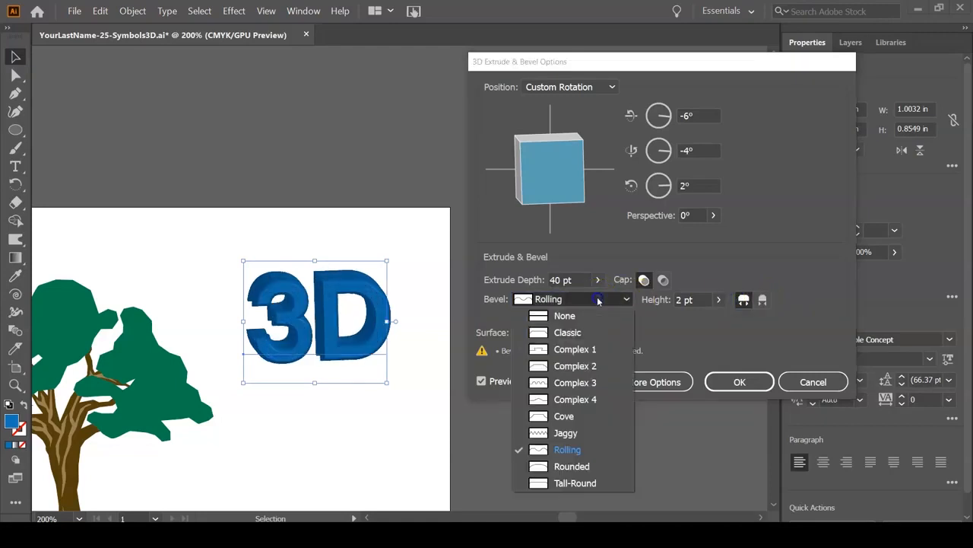
{"action": "left_click", "coordinate": [594, 314]}
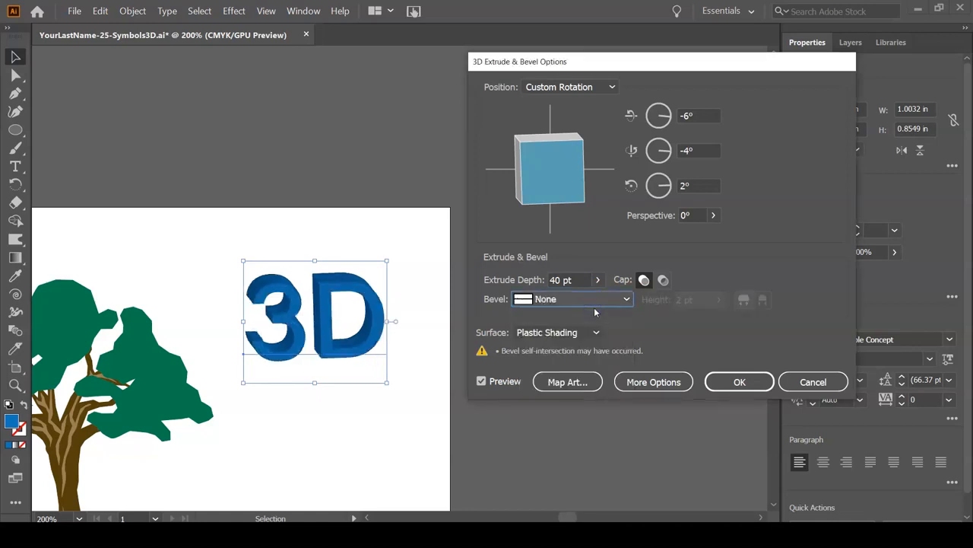
Step: Expand the 3D effect's surface and lighting options, and reposition the dialog so that all of them are accessible
{"action": "left_click", "coordinate": [554, 332]}
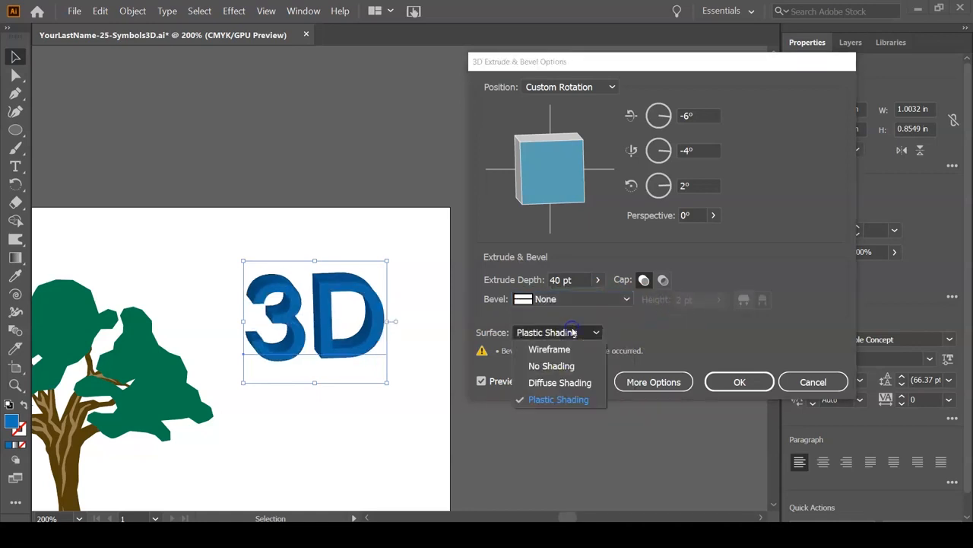
{"action": "left_click", "coordinate": [699, 348]}
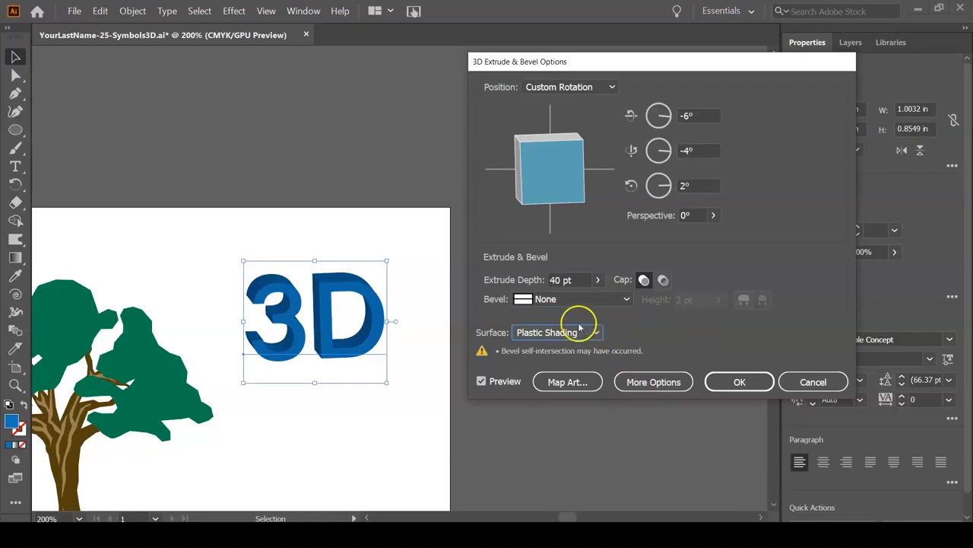
{"action": "left_click", "coordinate": [651, 383]}
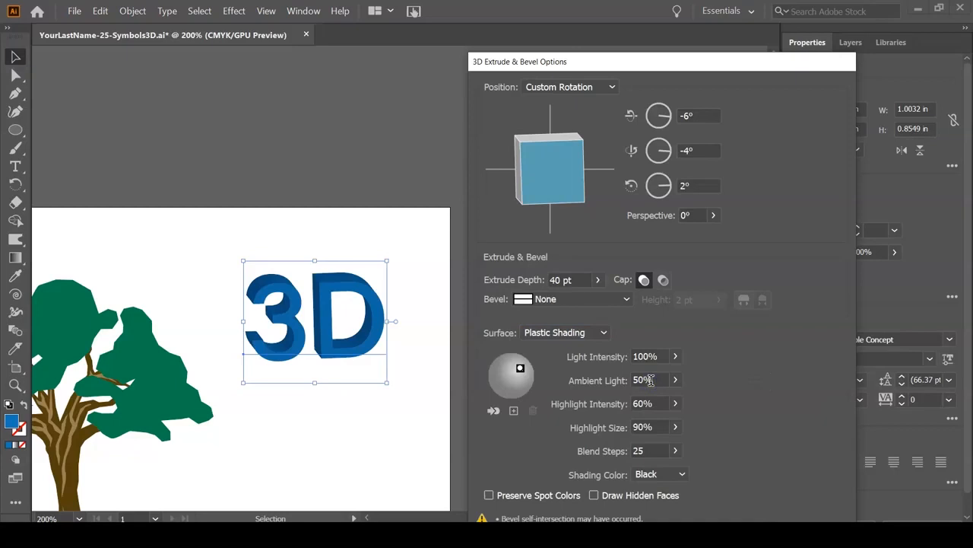
{"action": "left_click_drag", "start_coordinate": [741, 66], "coordinate": [737, 30]}
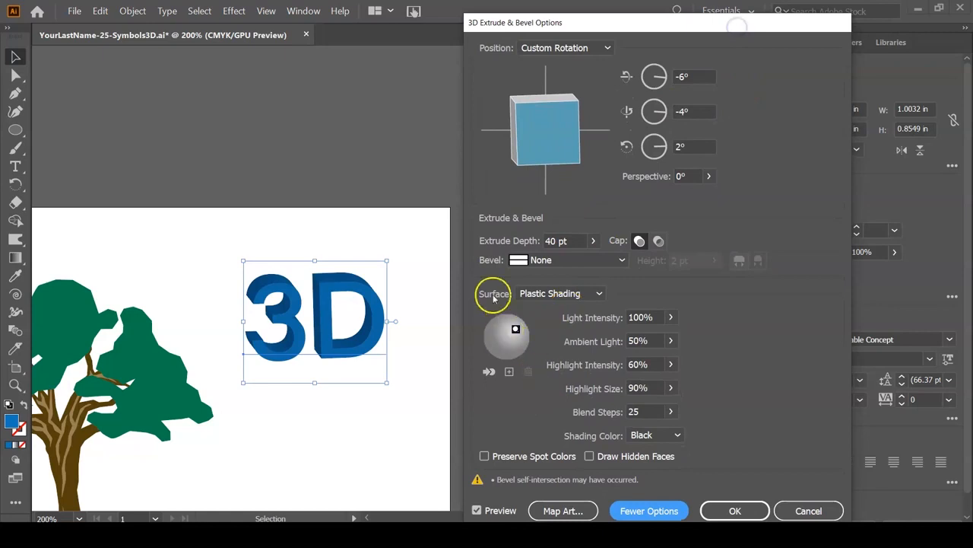
Step: Set the surface to Diffuse Shading after trying Wireframe, No Shading and Plastic Shading, and move the light near the sphere's center
{"action": "left_click", "coordinate": [574, 293]}
{"action": "left_click", "coordinate": [574, 310]}
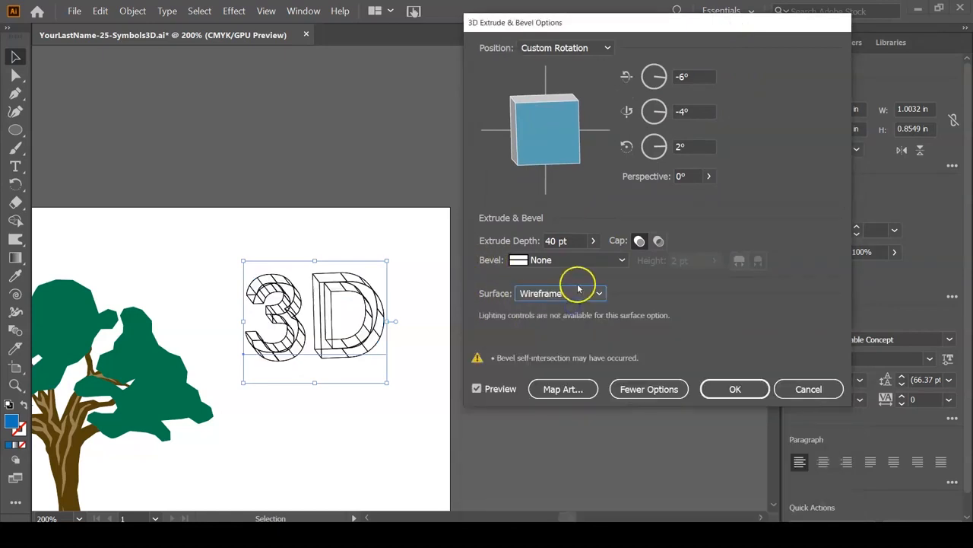
{"action": "left_click", "coordinate": [579, 293]}
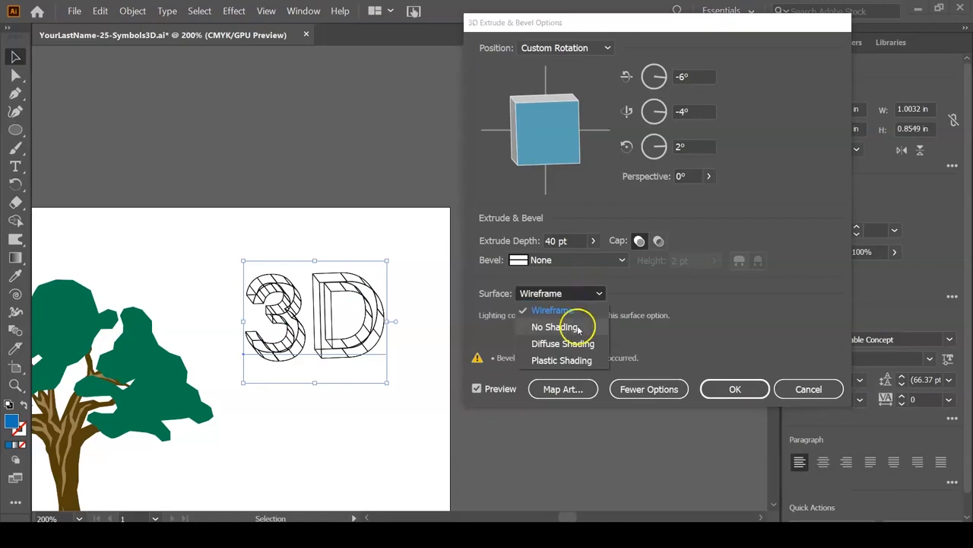
{"action": "left_click", "coordinate": [578, 327]}
{"action": "left_click", "coordinate": [581, 295]}
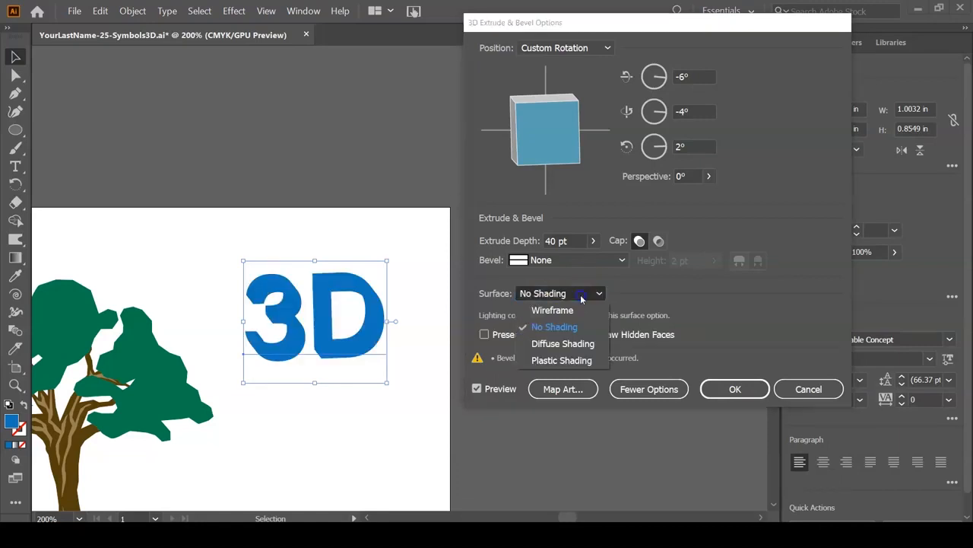
{"action": "left_click", "coordinate": [571, 343]}
{"action": "left_click", "coordinate": [578, 294]}
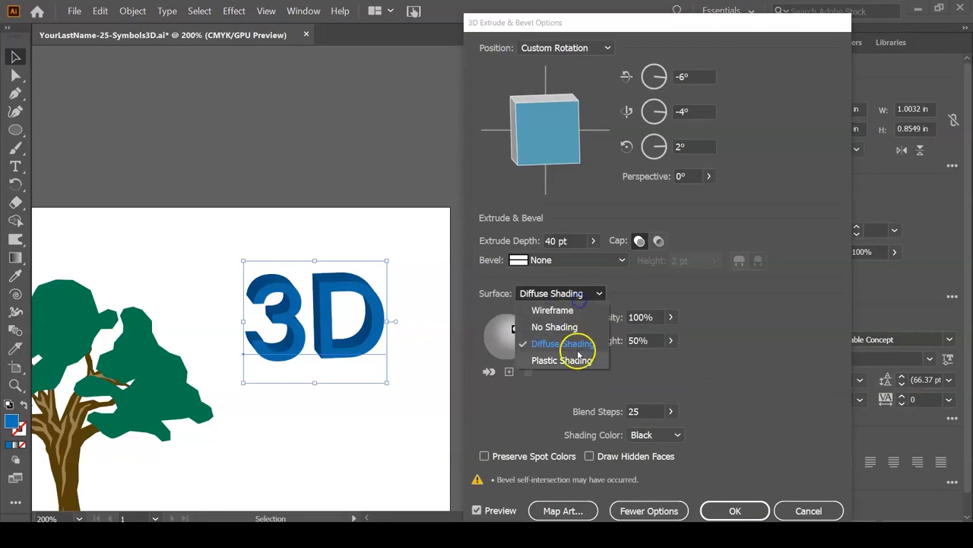
{"action": "left_click", "coordinate": [577, 360]}
{"action": "left_click", "coordinate": [578, 293]}
{"action": "left_click", "coordinate": [568, 344]}
{"action": "mouse_move", "coordinate": [515, 328]}
{"action": "left_mouse_down"}
{"action": "mouse_move", "coordinate": [501, 327]}
{"action": "mouse_move", "coordinate": [504, 335]}
{"action": "left_mouse_up"}
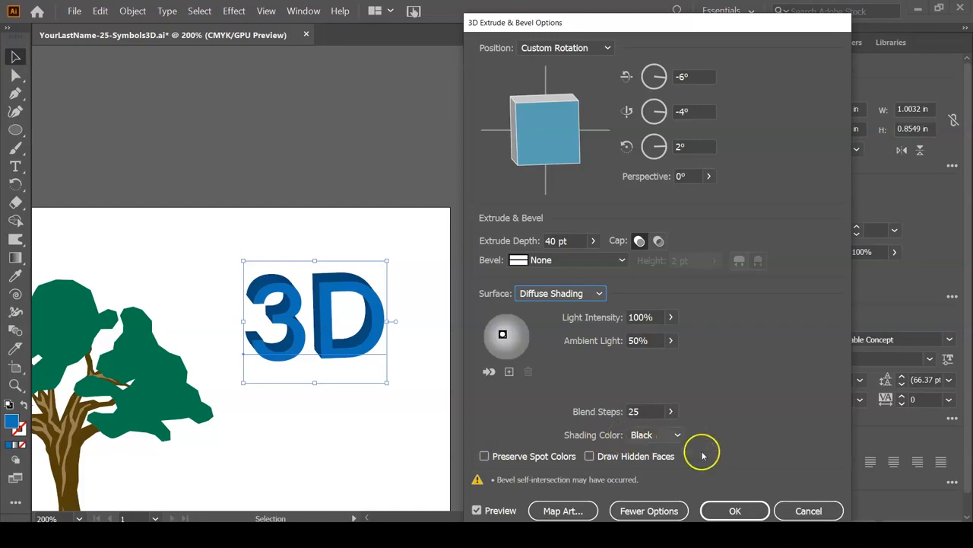
Step: Map the Florid Vector Pack 16 symbol onto surface 1, the front face of the 3, and scale it to fit
{"action": "left_click", "coordinate": [549, 509]}
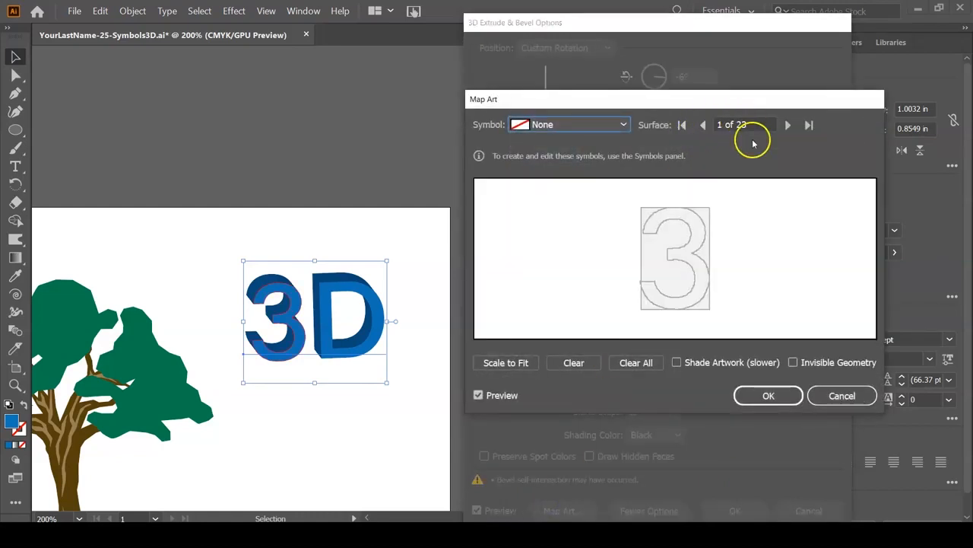
{"action": "left_click", "coordinate": [621, 126]}
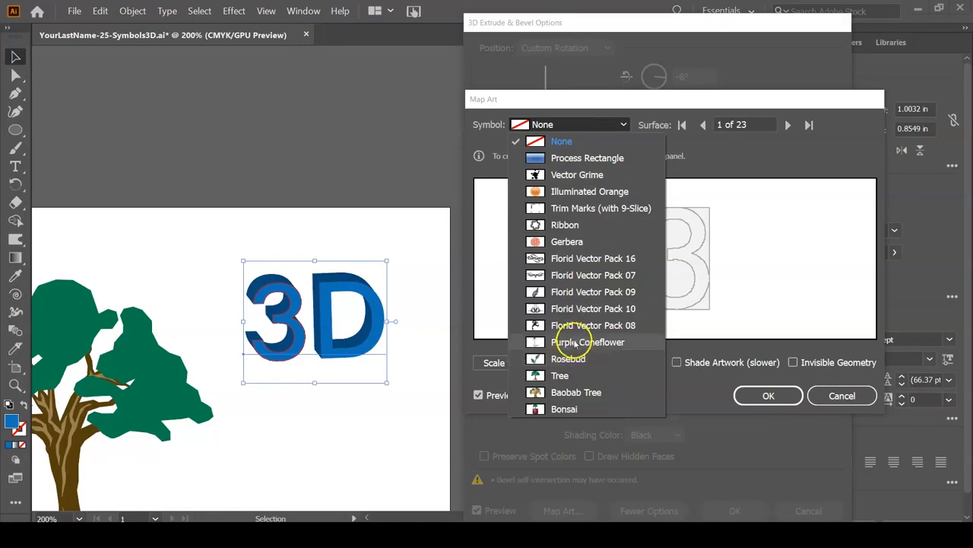
{"action": "left_click", "coordinate": [576, 260]}
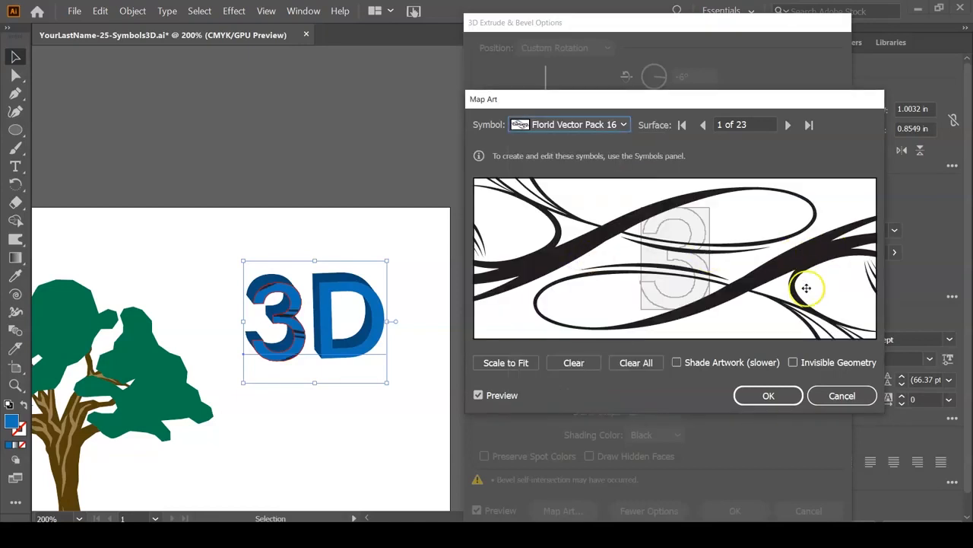
{"action": "left_click", "coordinate": [504, 363]}
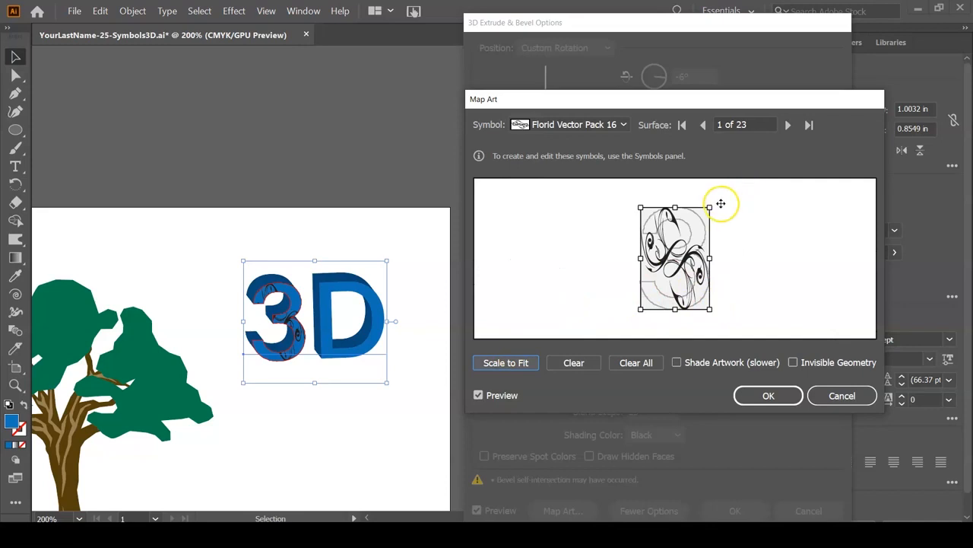
Step: Rotate the mapped symbol clockwise and enlarge it so the swirls cover the front face of the 3
{"action": "left_click_drag", "start_coordinate": [708, 200], "coordinate": [747, 224]}
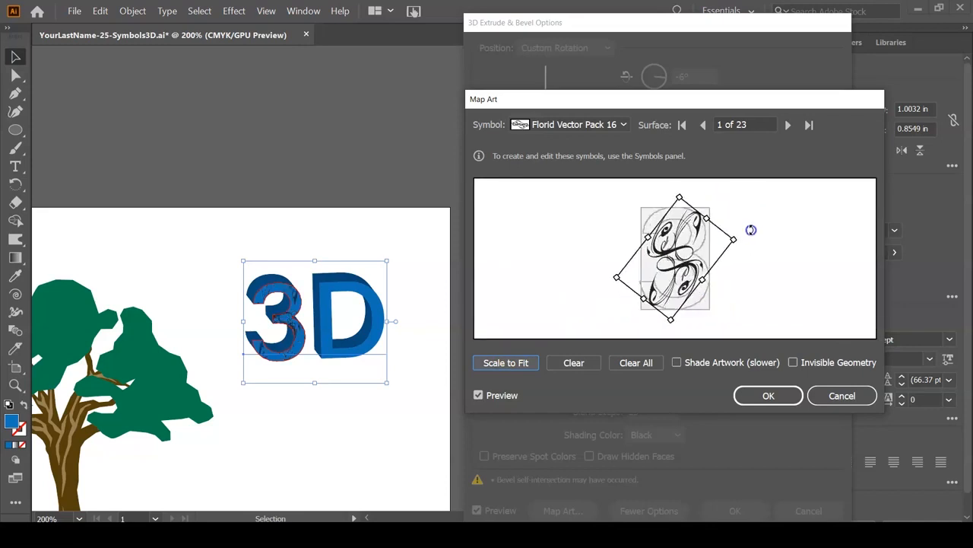
{"action": "left_click_drag", "start_coordinate": [705, 283], "coordinate": [712, 287]}
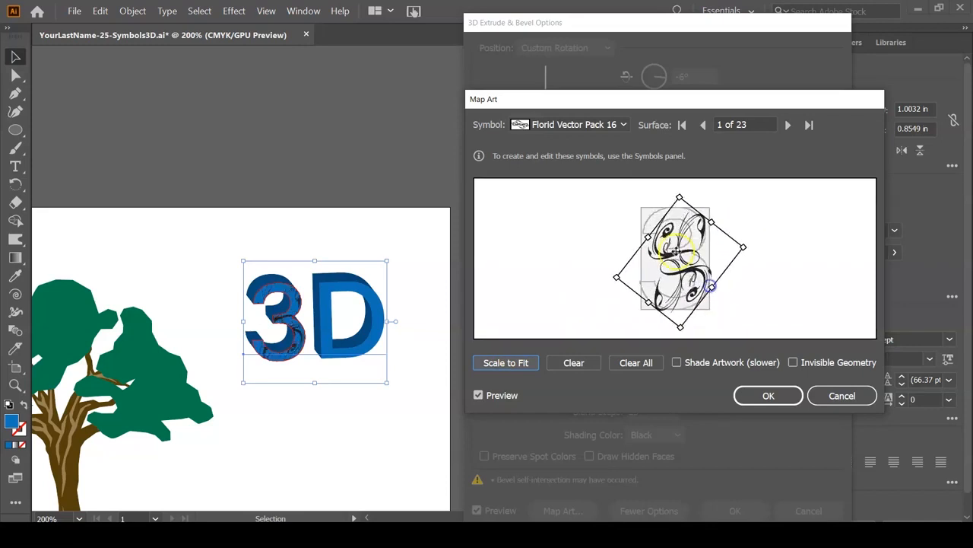
{"action": "left_click_drag", "start_coordinate": [640, 225], "coordinate": [639, 222]}
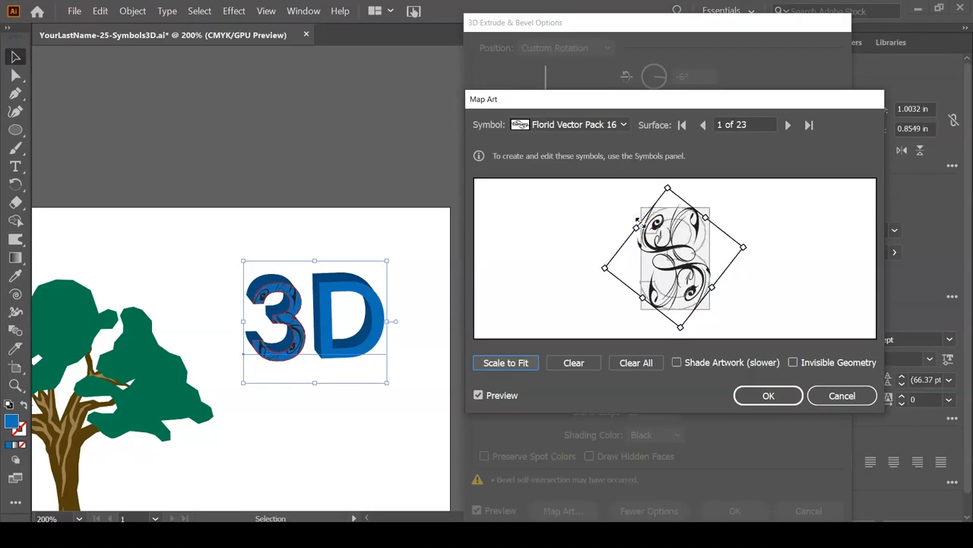
Step: Map the Florid Vector Pack 16 symbol onto surface 15, the front face of the D, and scale it to fit
{"action": "left_click", "coordinate": [788, 126]}
{"action": "left_click", "coordinate": [787, 126]}
{"action": "left_click", "coordinate": [788, 126]}
{"action": "left_click", "coordinate": [787, 126]}
{"action": "left_click", "coordinate": [787, 126]}
{"action": "left_click", "coordinate": [788, 126]}
{"action": "left_click", "coordinate": [788, 125]}
{"action": "left_click", "coordinate": [788, 126]}
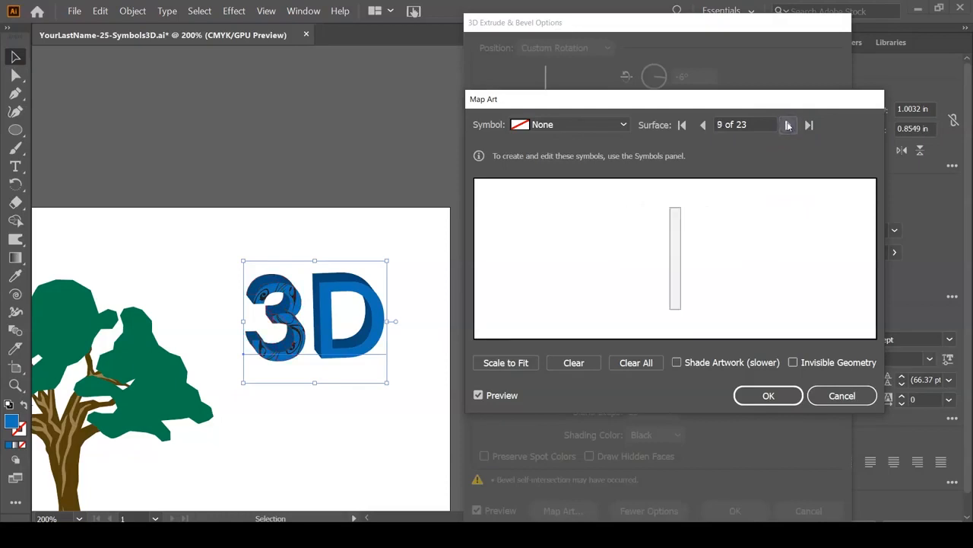
{"action": "left_click", "coordinate": [788, 125]}
{"action": "left_click", "coordinate": [788, 126]}
{"action": "left_click", "coordinate": [788, 126]}
{"action": "left_click", "coordinate": [788, 125]}
{"action": "left_click", "coordinate": [788, 126]}
{"action": "left_click", "coordinate": [788, 126]}
{"action": "left_click", "coordinate": [621, 125]}
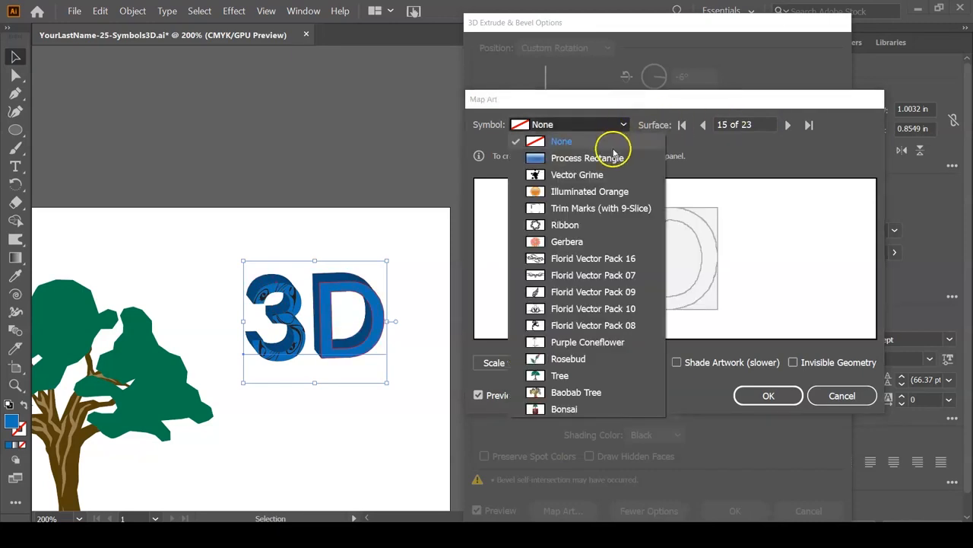
{"action": "left_click", "coordinate": [606, 259]}
{"action": "left_click", "coordinate": [507, 365]}
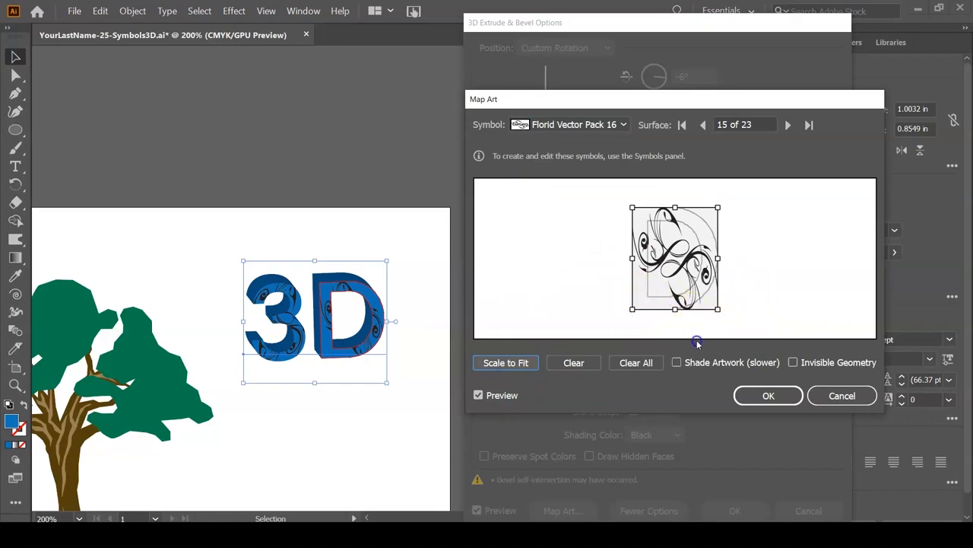
Step: Rotate the D's mapped symbol about a quarter turn, enlarge it, and apply the mapped art and the 3D effect
{"action": "left_click_drag", "start_coordinate": [724, 308], "coordinate": [720, 202]}
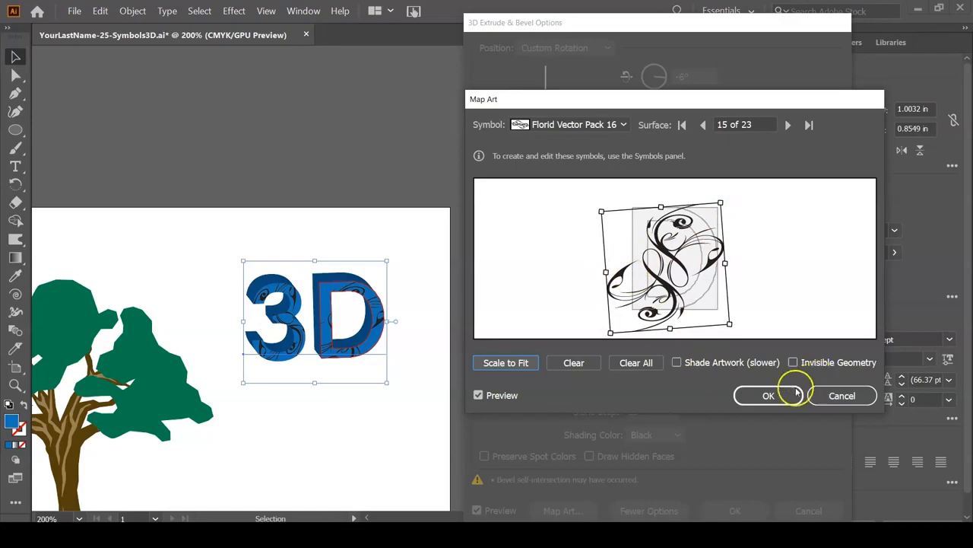
{"action": "left_click", "coordinate": [770, 395]}
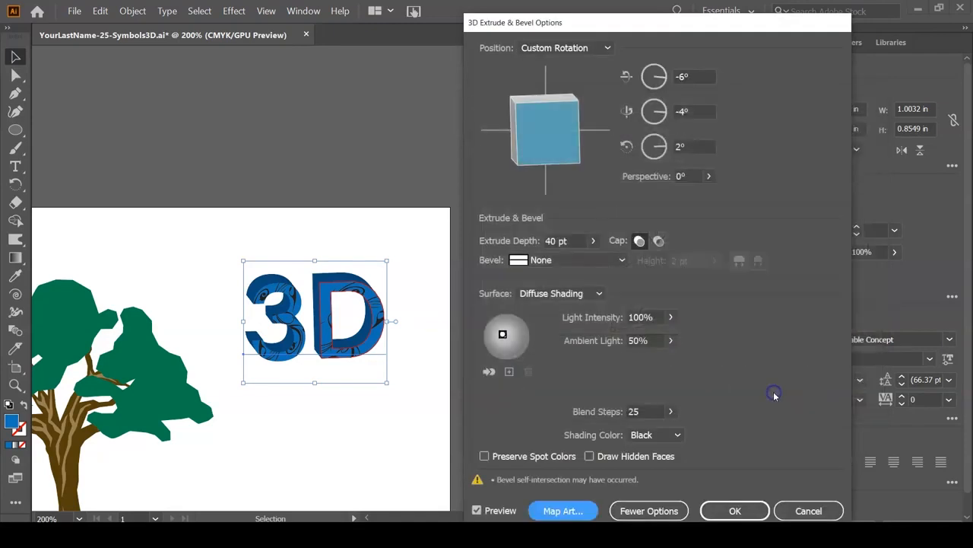
{"action": "left_click", "coordinate": [734, 510]}
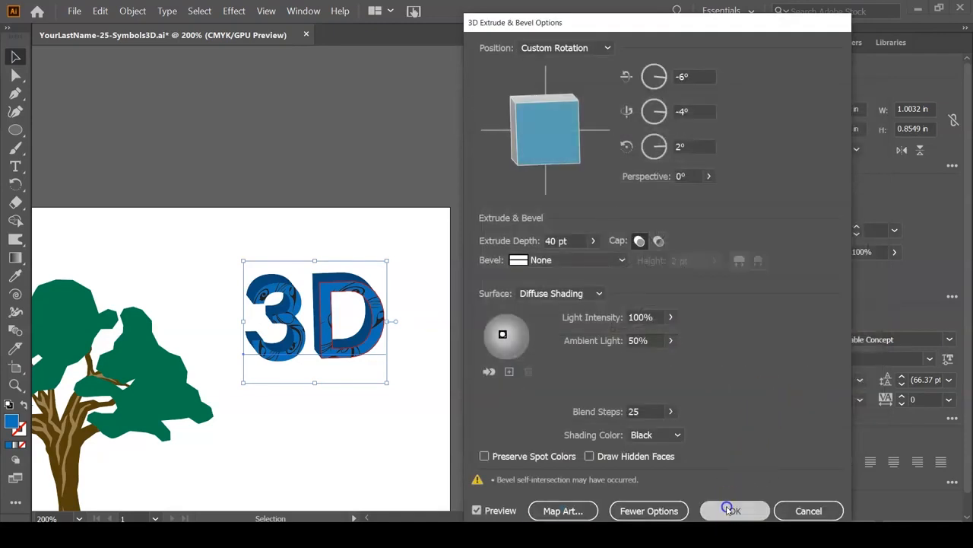
{"action": "left_click", "coordinate": [524, 359]}
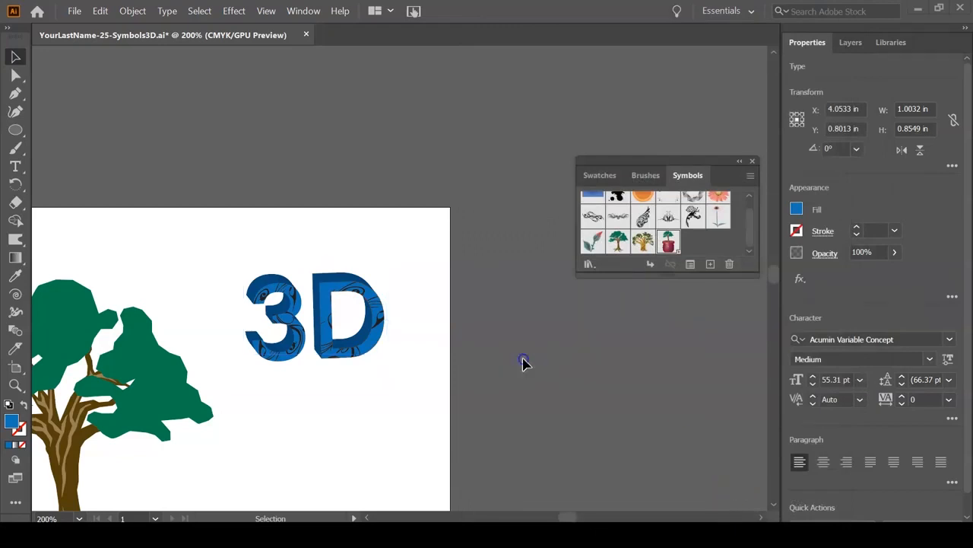
Step: Fit the whole artboard in the view and save the document
{"action": "key", "text": "ctrl+0"}
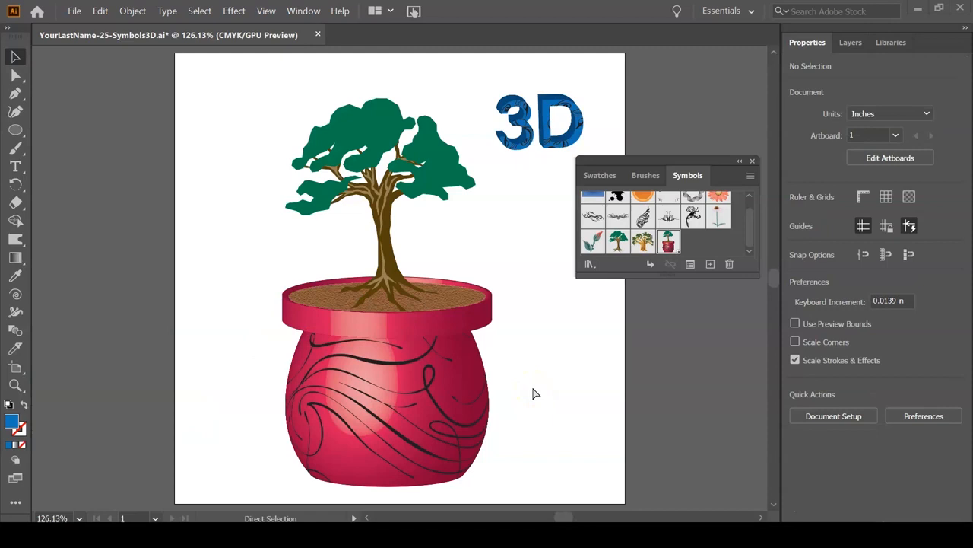
{"action": "left_click", "coordinate": [548, 391]}
{"action": "left_click", "coordinate": [570, 351]}
{"action": "key", "text": "ctrl+s"}
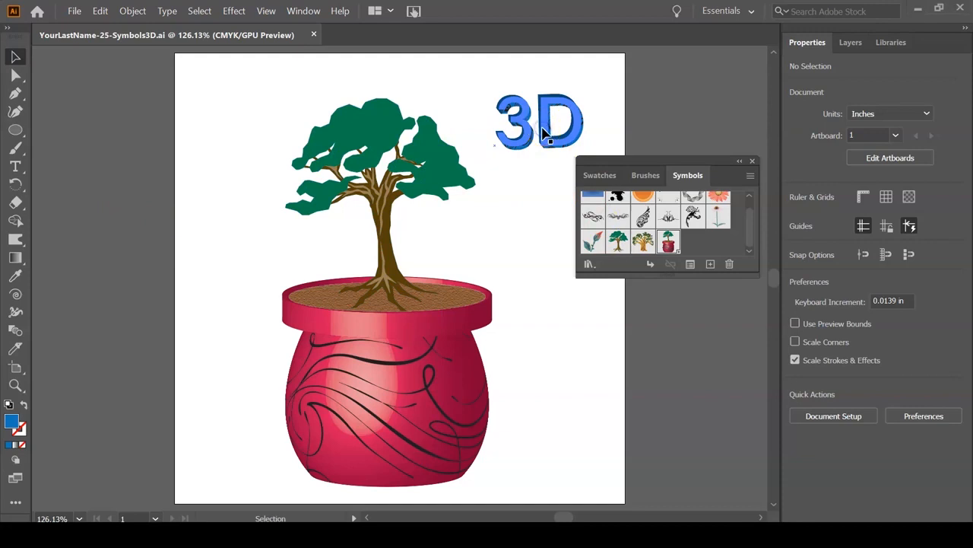
Step: Delete the blue 3D text beside the tree
{"action": "left_click", "coordinate": [508, 144]}
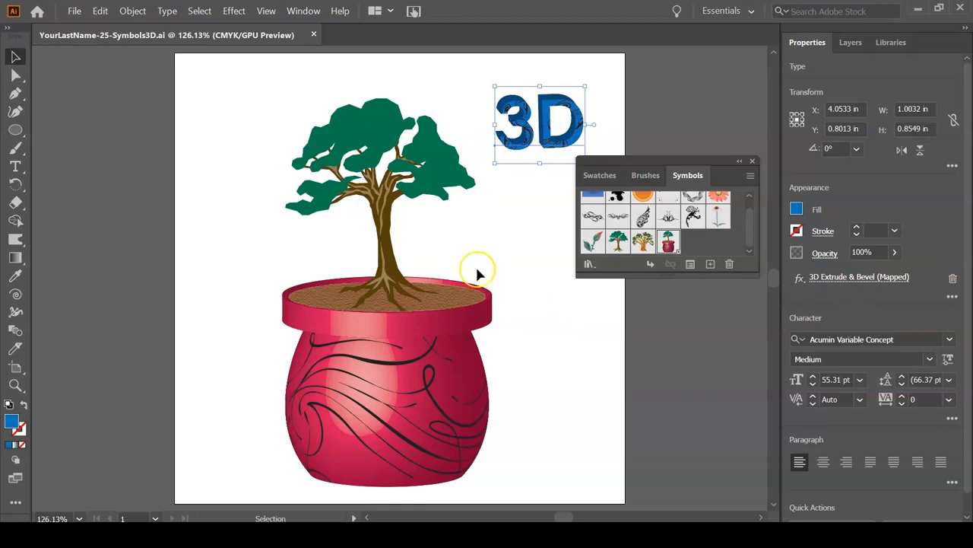
{"action": "key", "text": "Delete"}
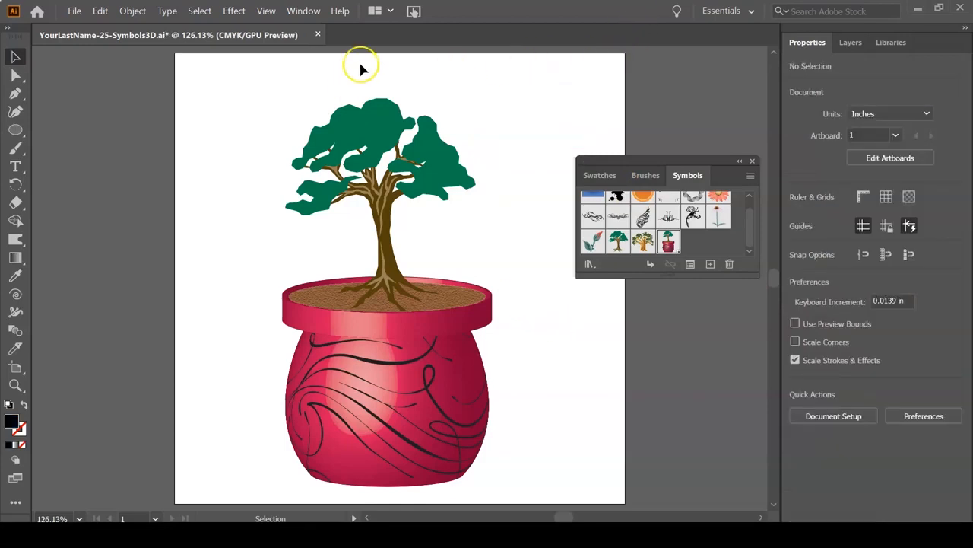